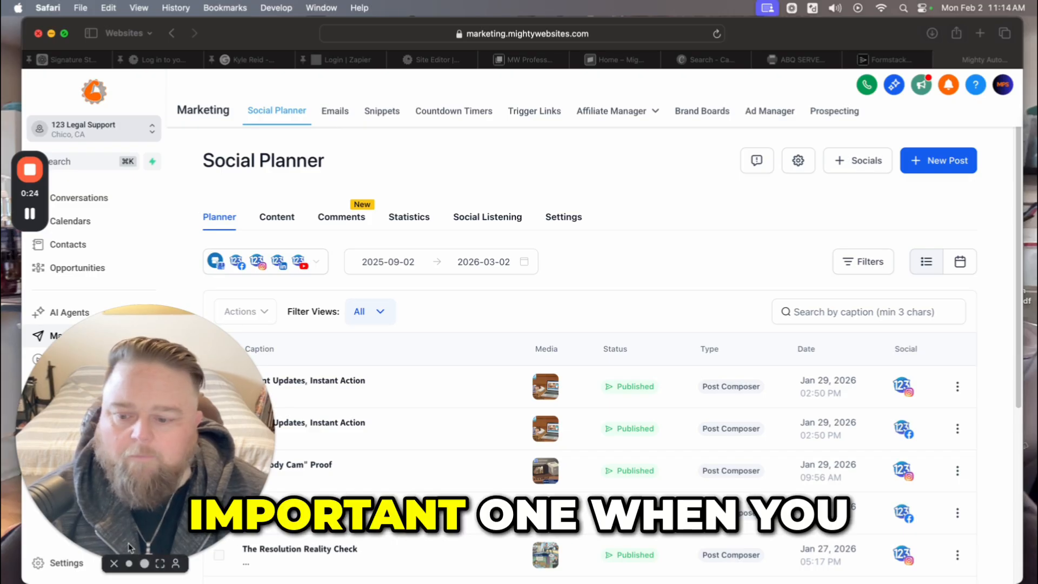
Browse the Social Planner post list and view the social account connection options without connecting.
{"action": "left_click", "coordinate": [143, 566]}
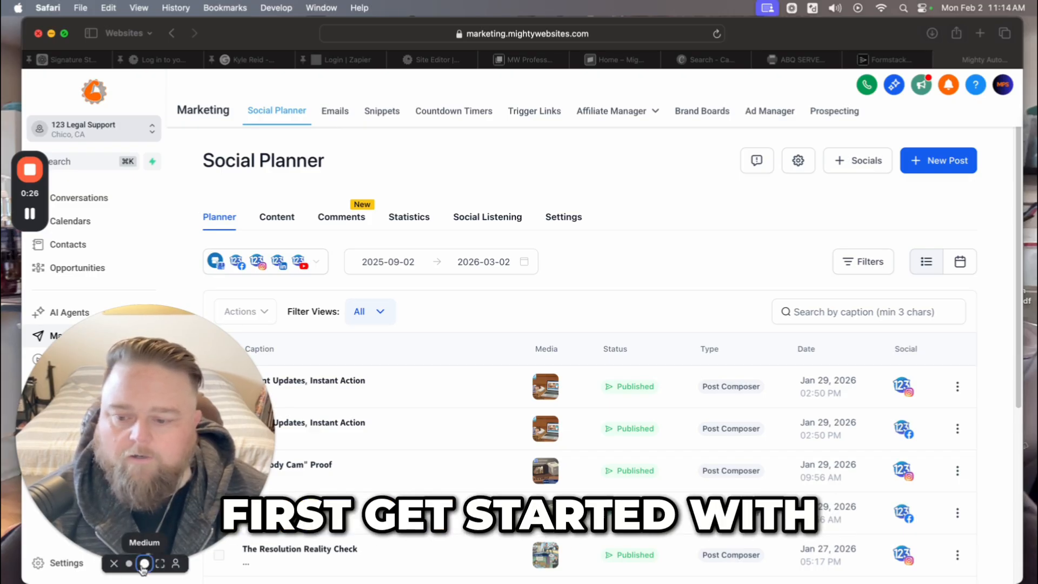
{"action": "left_click", "coordinate": [129, 563]}
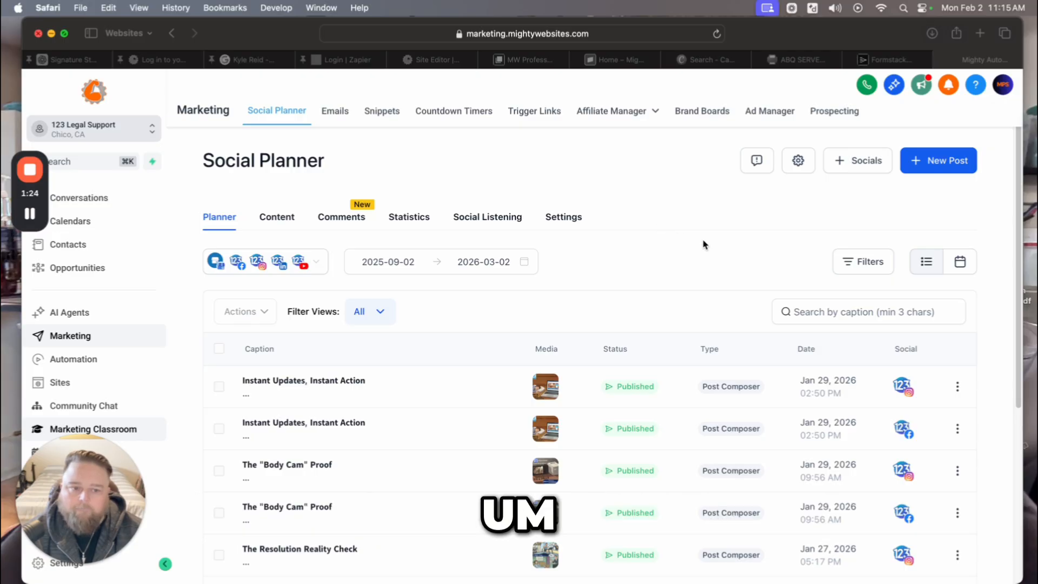
{"action": "scroll", "coordinate": [705, 245], "scroll_direction": "down", "scroll_amount": 4}
{"action": "scroll", "coordinate": [704, 244], "scroll_direction": "down", "scroll_amount": 2}
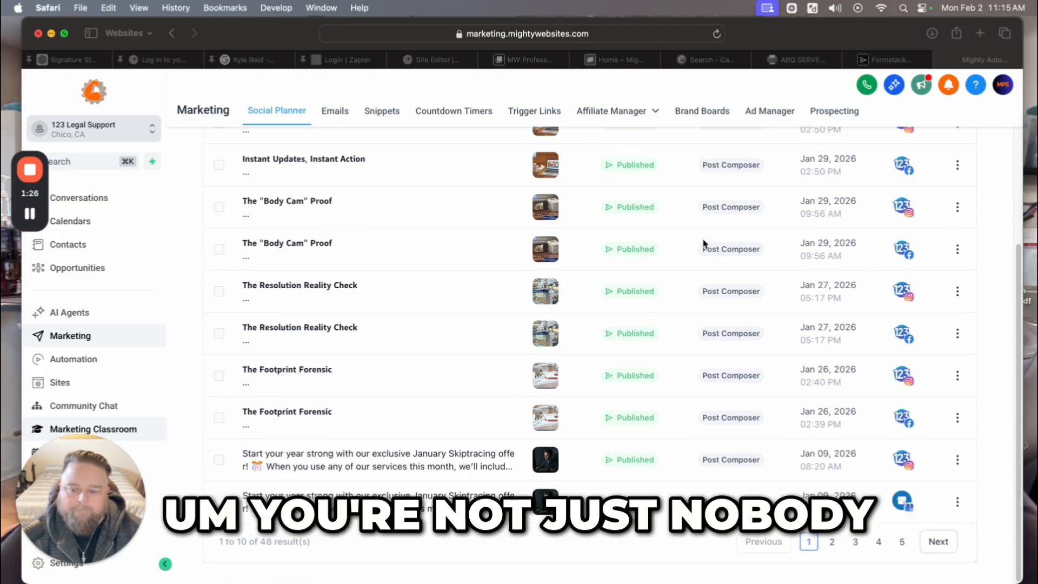
{"action": "scroll", "coordinate": [704, 244], "scroll_direction": "up", "scroll_amount": 5}
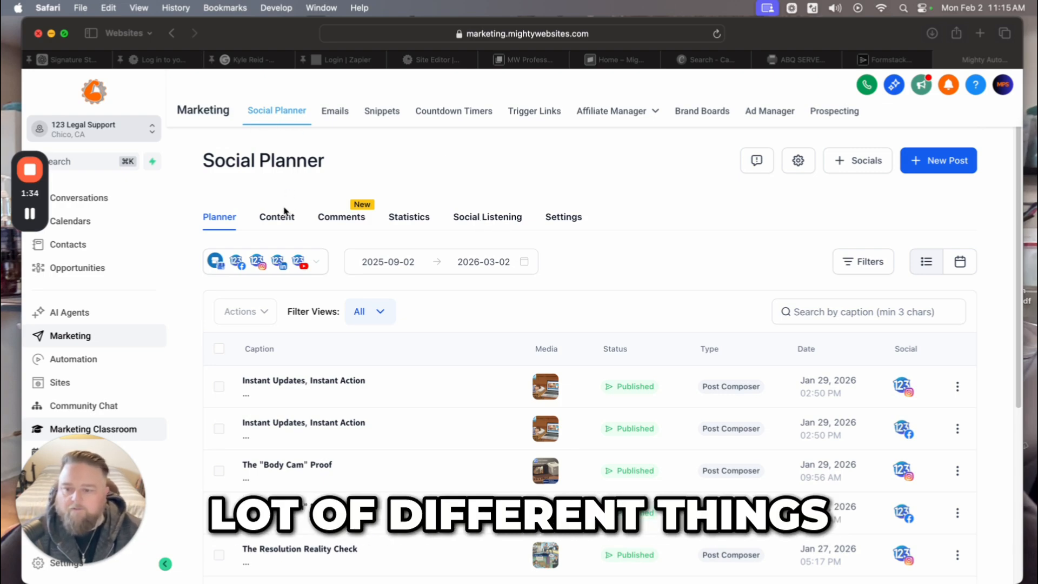
{"action": "left_click", "coordinate": [854, 164]}
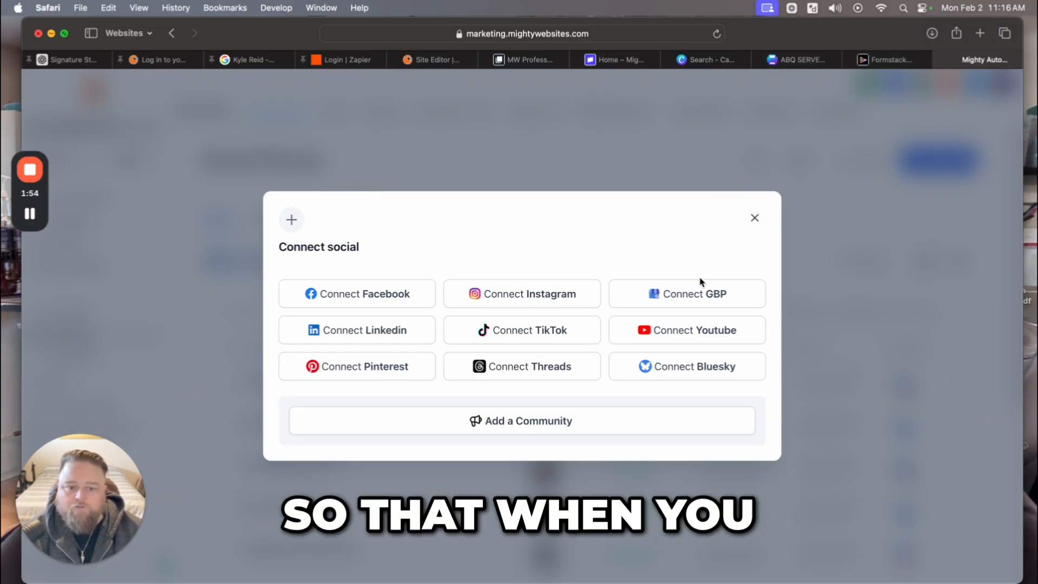
{"action": "left_click", "coordinate": [755, 219]}
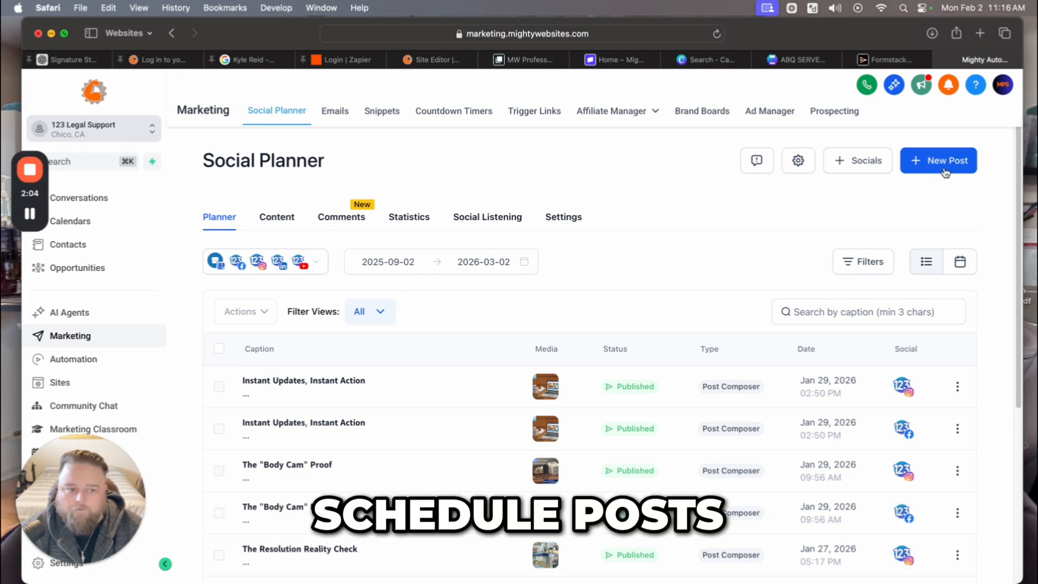
Bring up the New Post menu with its post-creation choices.
{"action": "scroll", "coordinate": [389, 432], "scroll_direction": "down", "scroll_amount": 5}
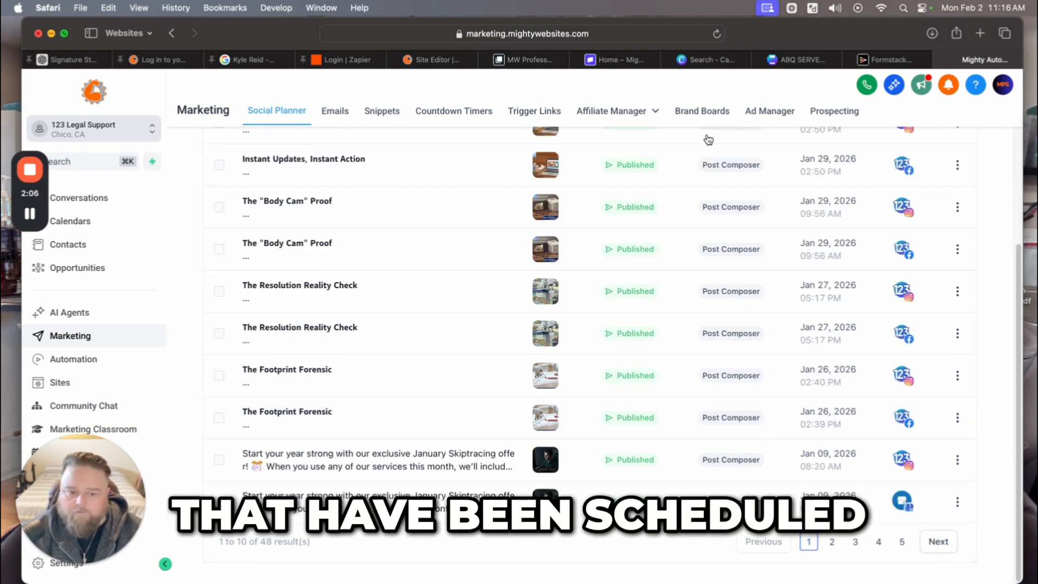
{"action": "scroll", "coordinate": [643, 395], "scroll_direction": "up", "scroll_amount": 5}
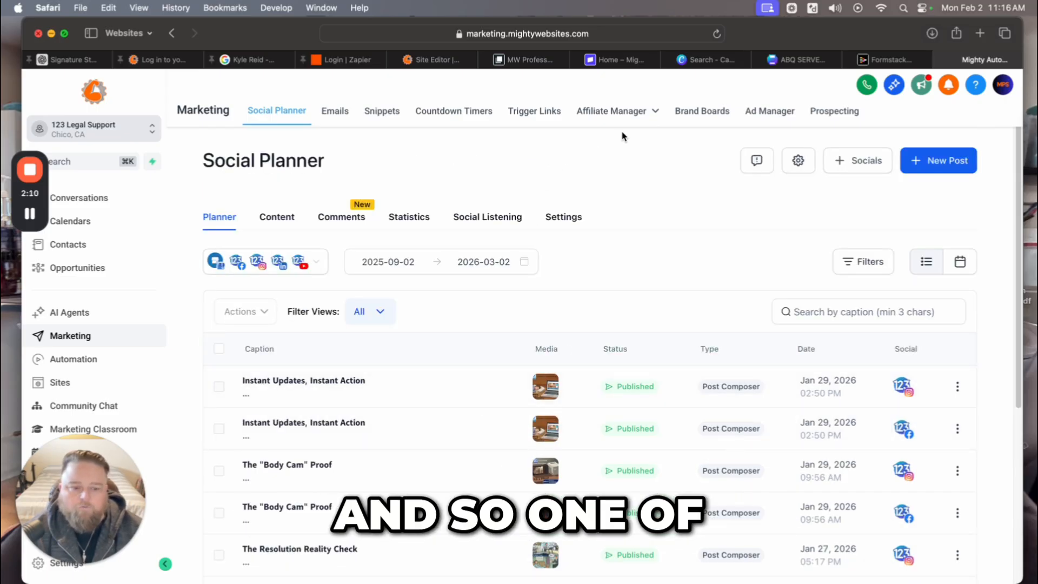
{"action": "left_click", "coordinate": [942, 165]}
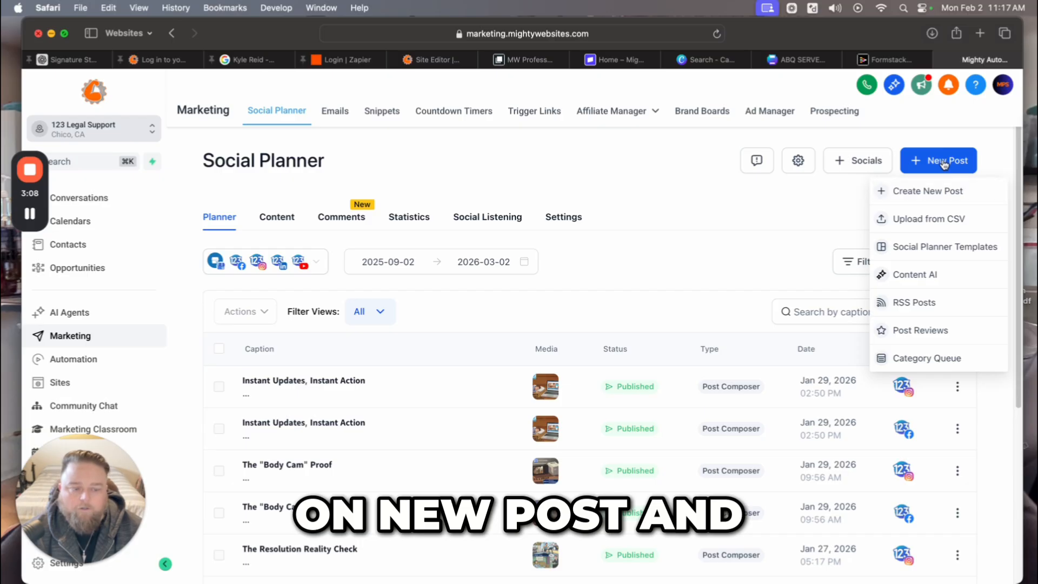
Create a new post for all accounts except YouTube: Google Business, Facebook, Instagram and LinkedIn.
{"action": "left_click", "coordinate": [917, 192]}
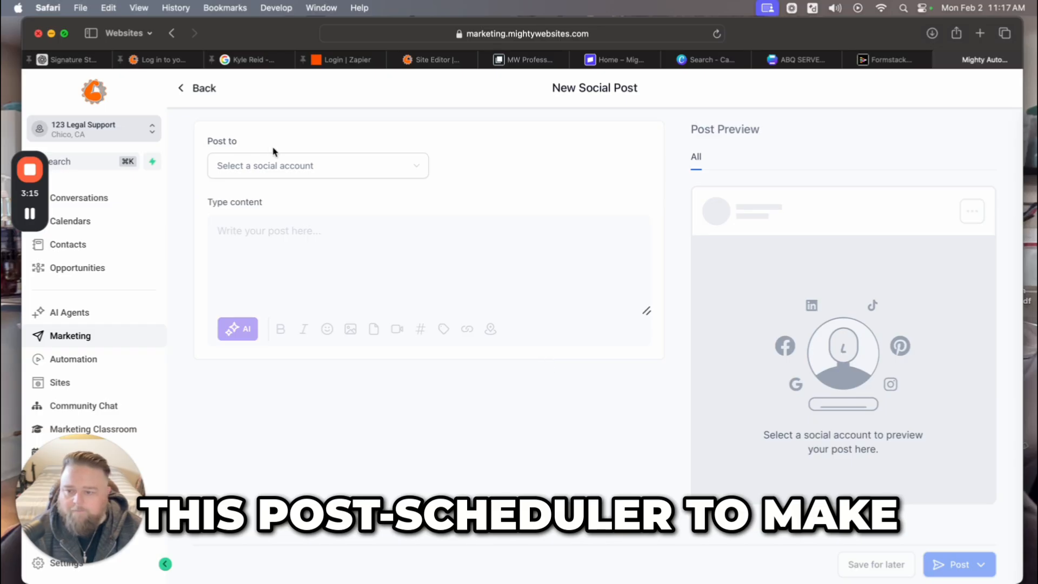
{"action": "left_click", "coordinate": [410, 165]}
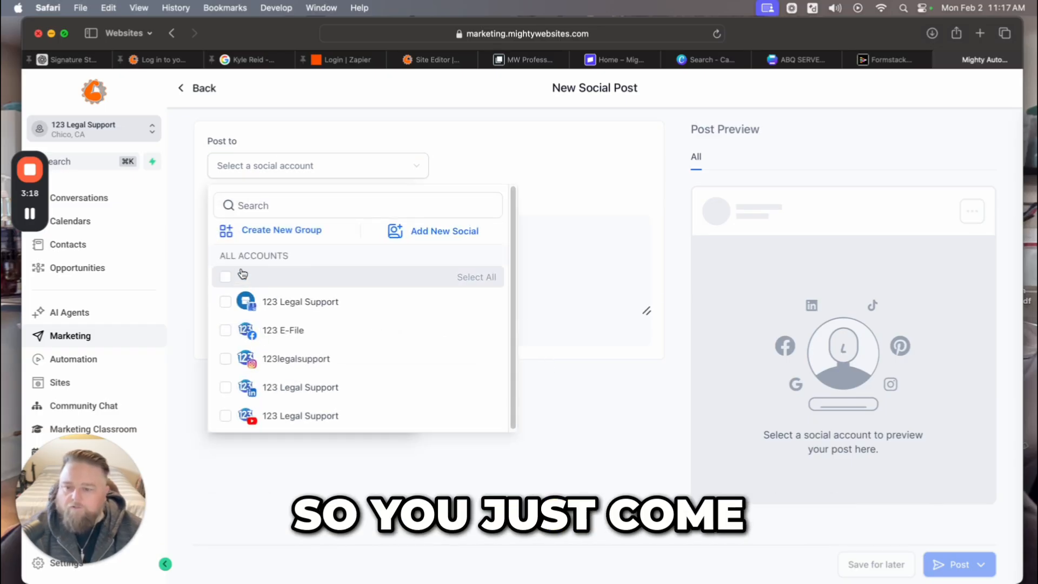
{"action": "left_click", "coordinate": [225, 276]}
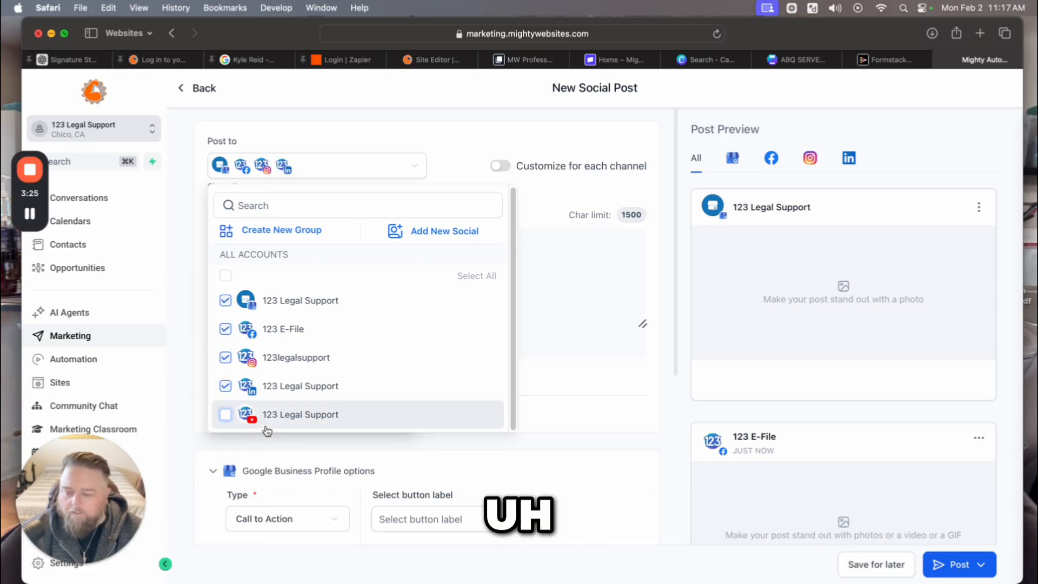
{"action": "left_click", "coordinate": [225, 415]}
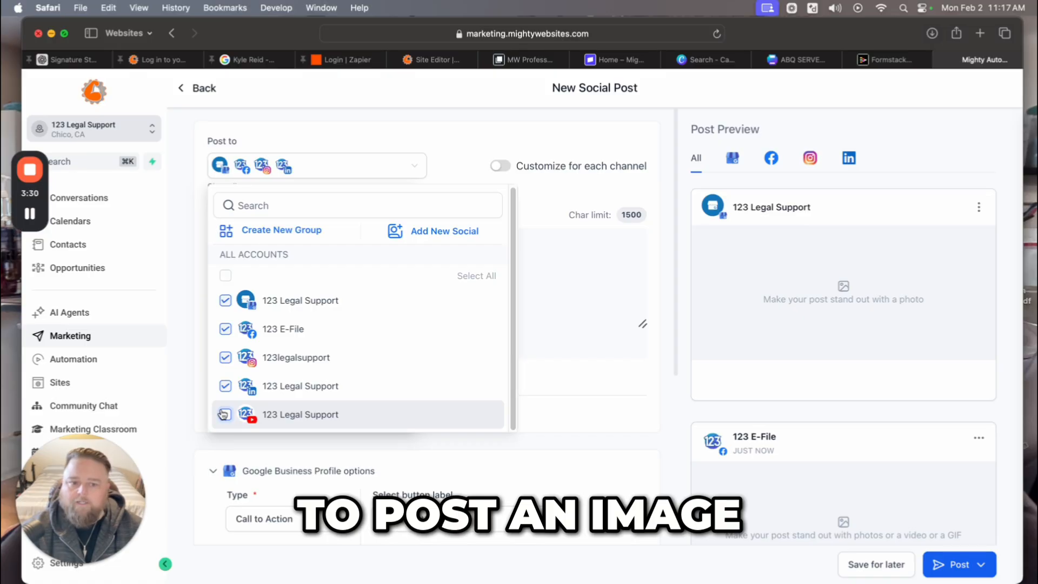
{"action": "left_click", "coordinate": [223, 415]}
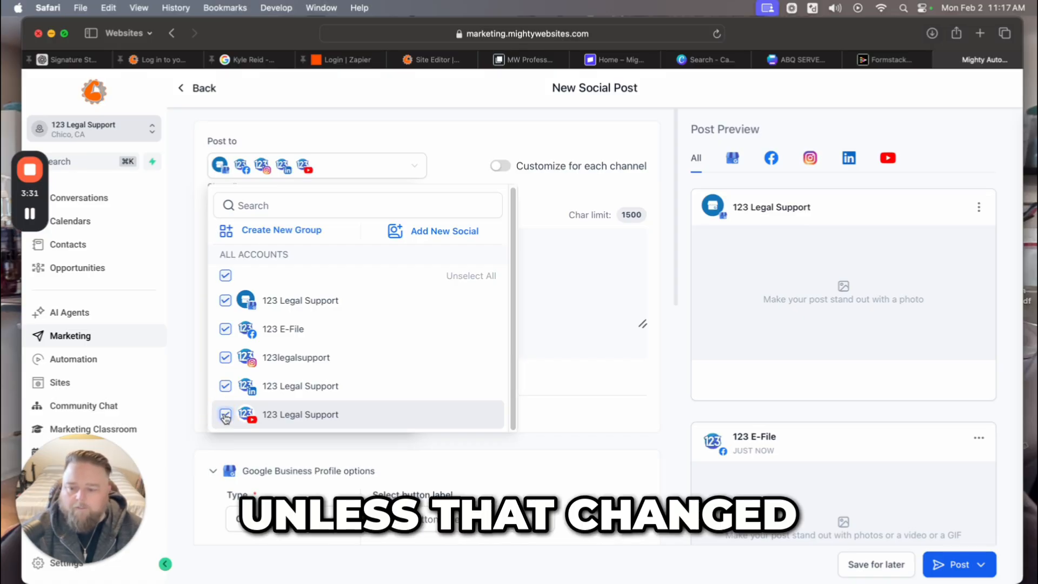
{"action": "left_click", "coordinate": [225, 415]}
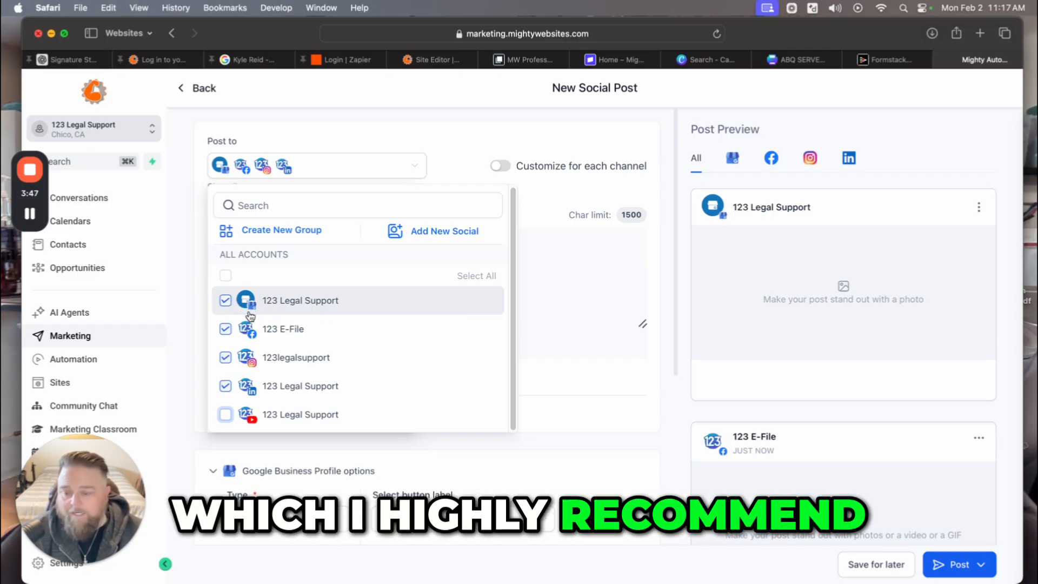
{"action": "left_click", "coordinate": [459, 133]}
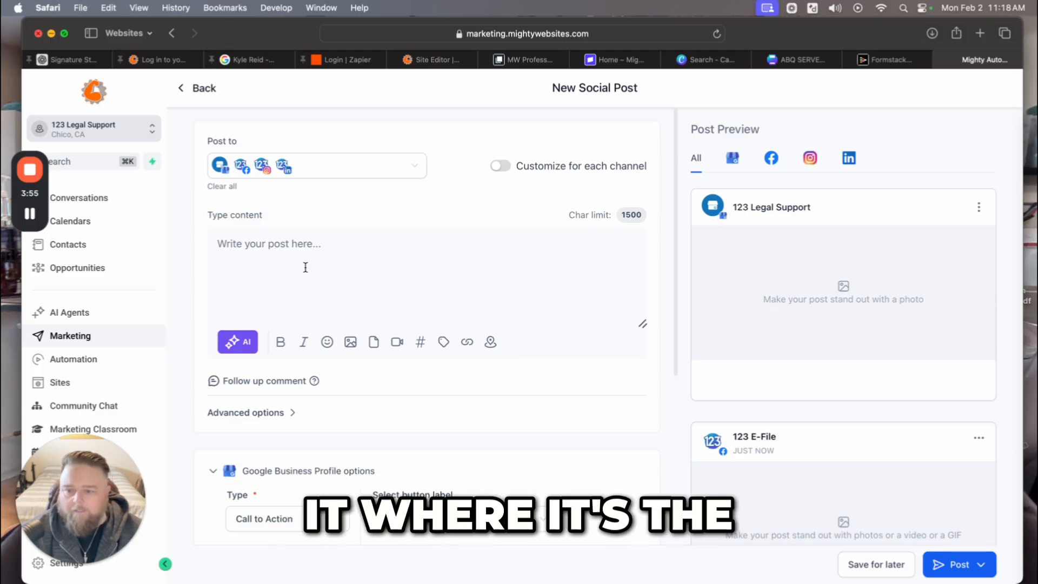
{"action": "left_click", "coordinate": [321, 245]}
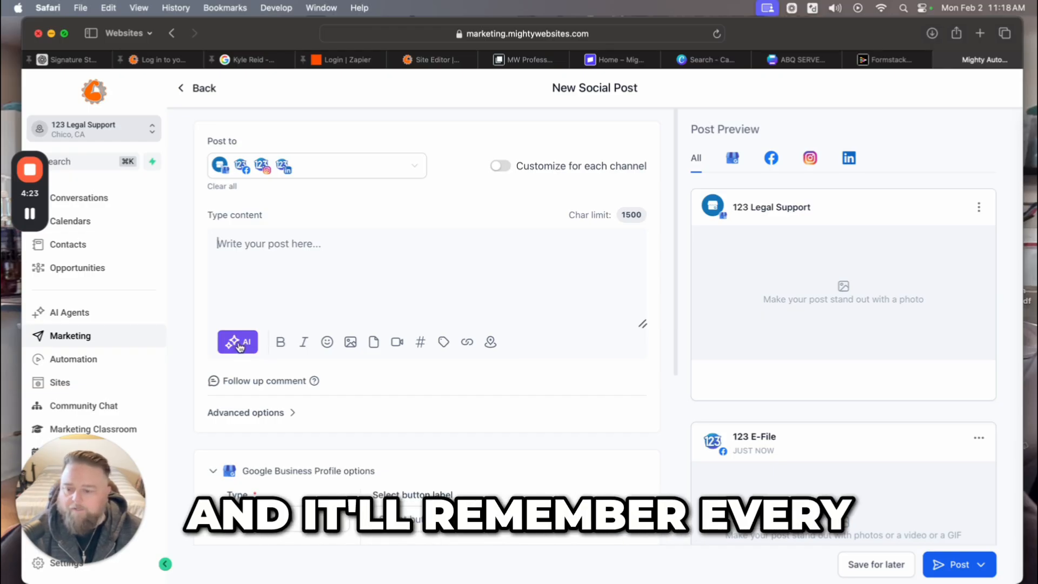
{"action": "left_click", "coordinate": [236, 342]}
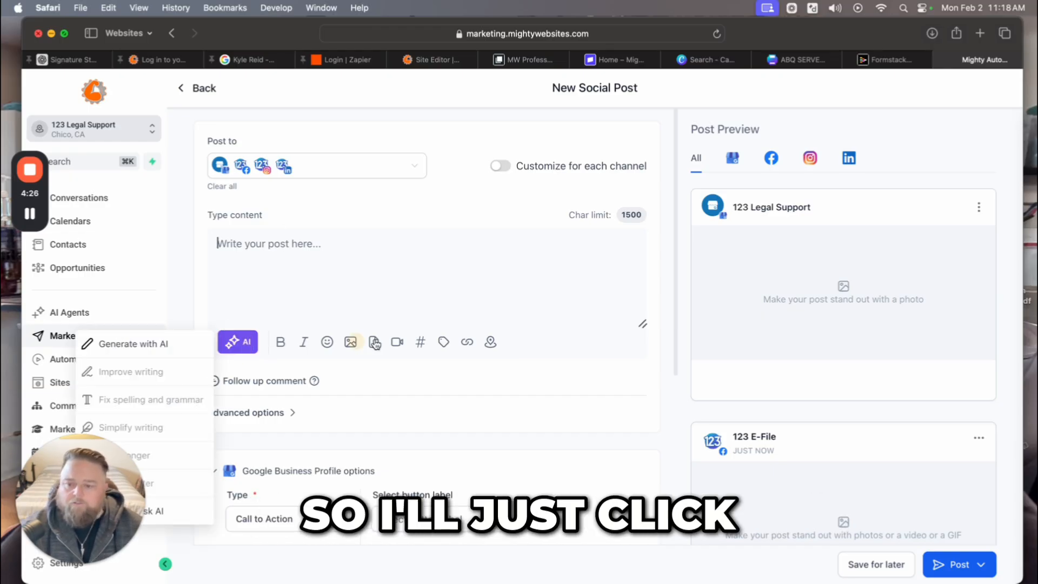
{"action": "left_click", "coordinate": [139, 348]}
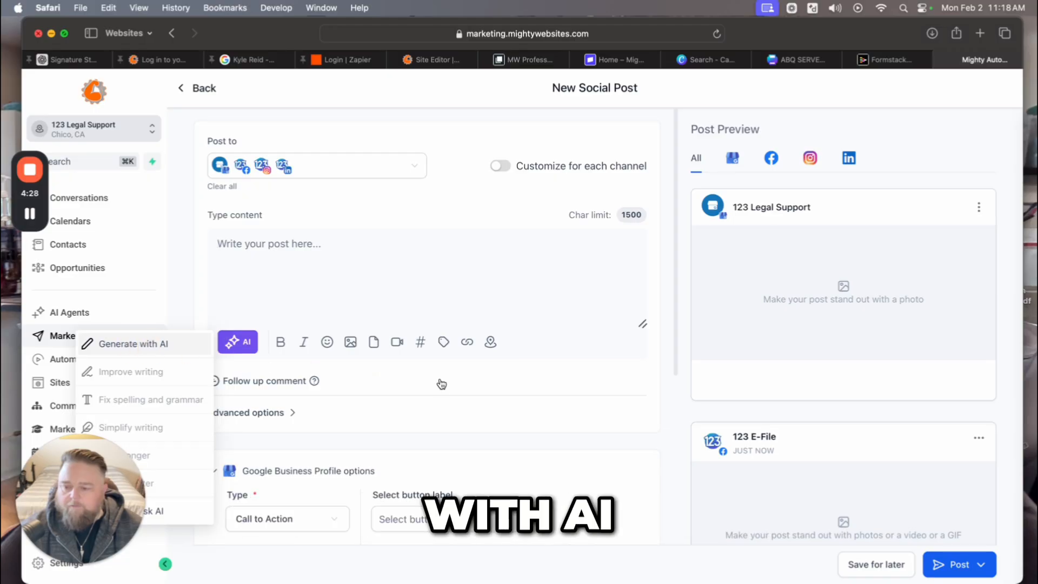
{"action": "left_click", "coordinate": [549, 305]}
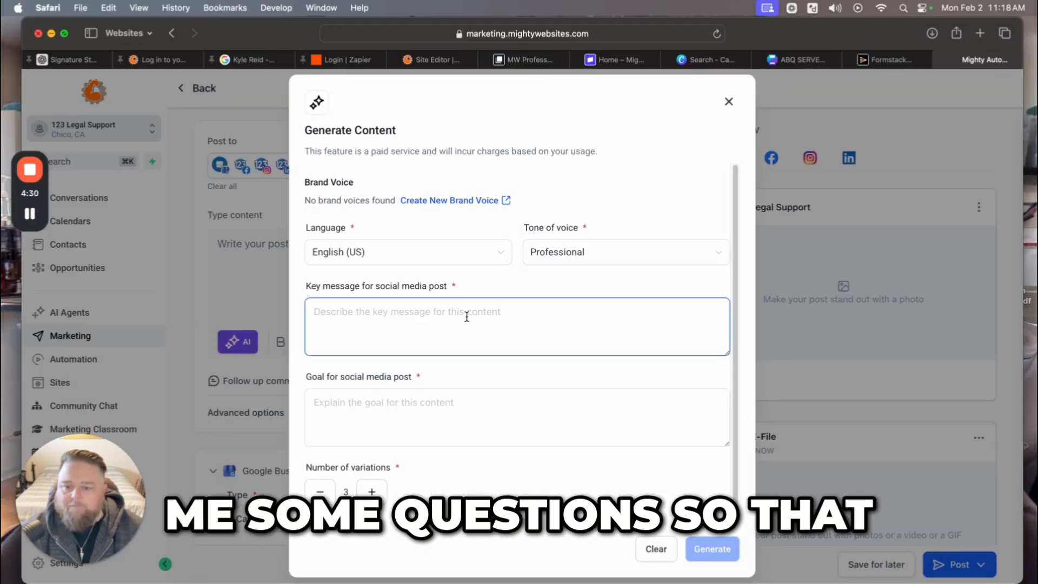
{"action": "scroll", "coordinate": [570, 362], "scroll_direction": "down", "scroll_amount": 1}
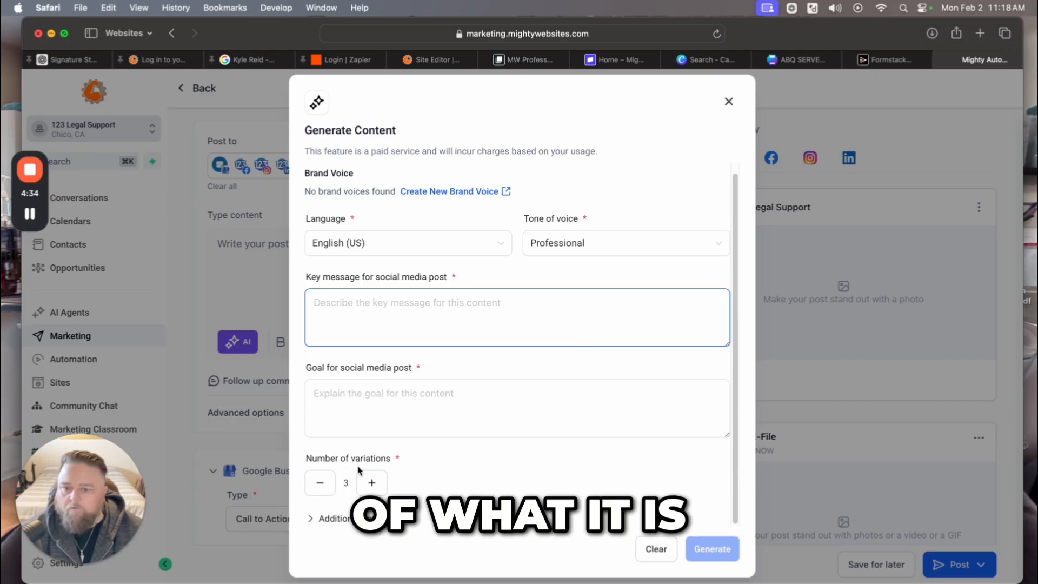
{"action": "left_click", "coordinate": [654, 549]}
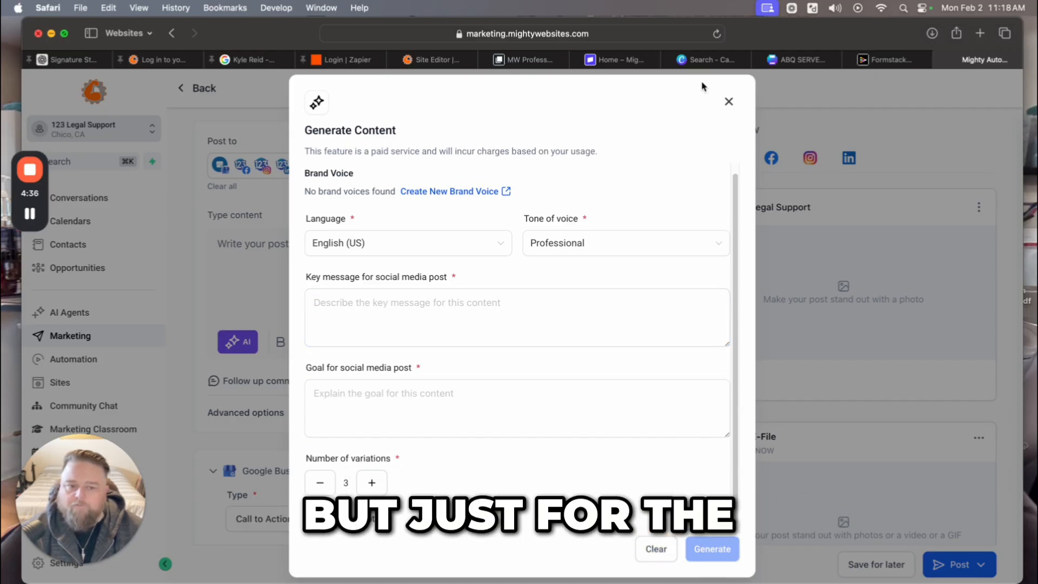
{"action": "left_click", "coordinate": [729, 102]}
{"action": "left_click", "coordinate": [332, 272]}
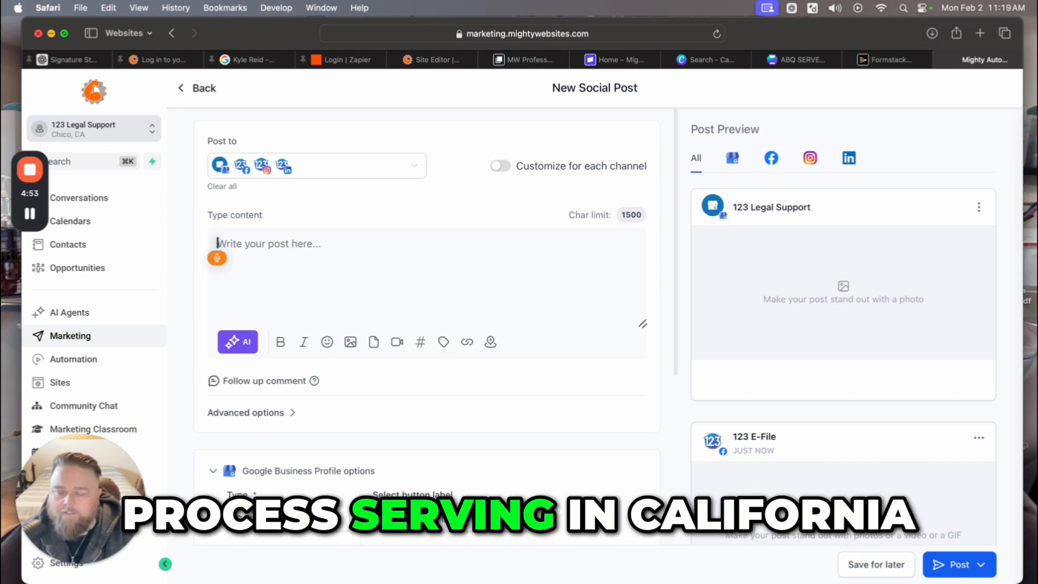
Write the California process-serving post text, ending 'We make Legal support as easy as 123.'.
{"action": "type", "text": "Process serving in"}
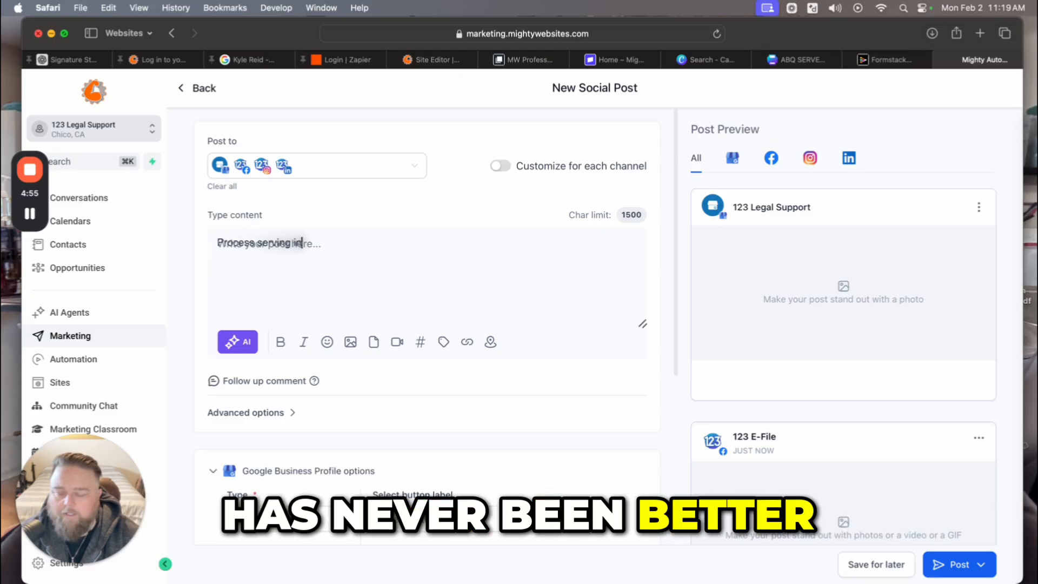
{"action": "type", "text": " California has never been better."}
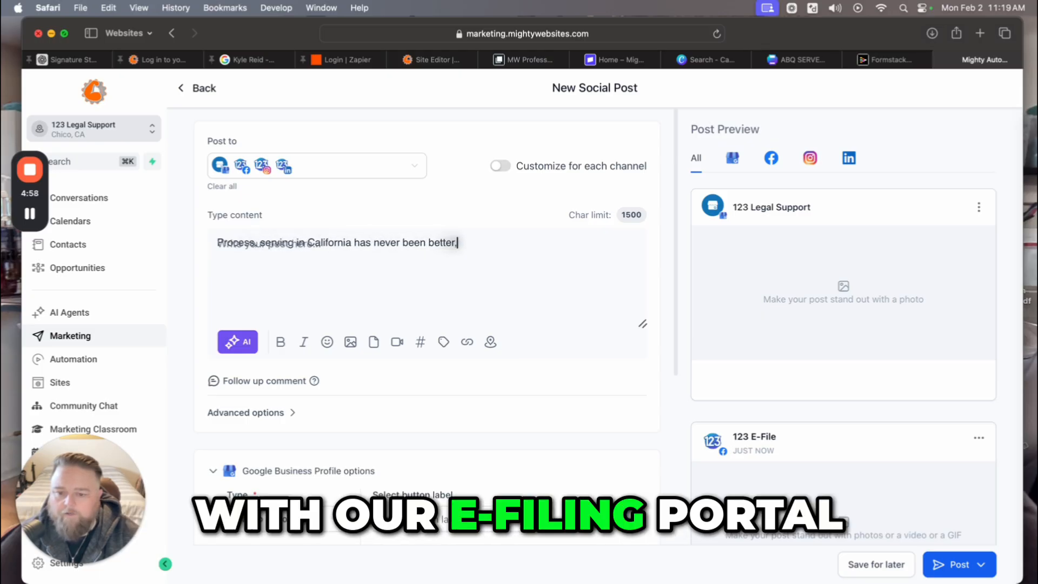
{"action": "key", "text": "BackSpace"}
{"action": "type", "text": ", with our e-file portal and"}
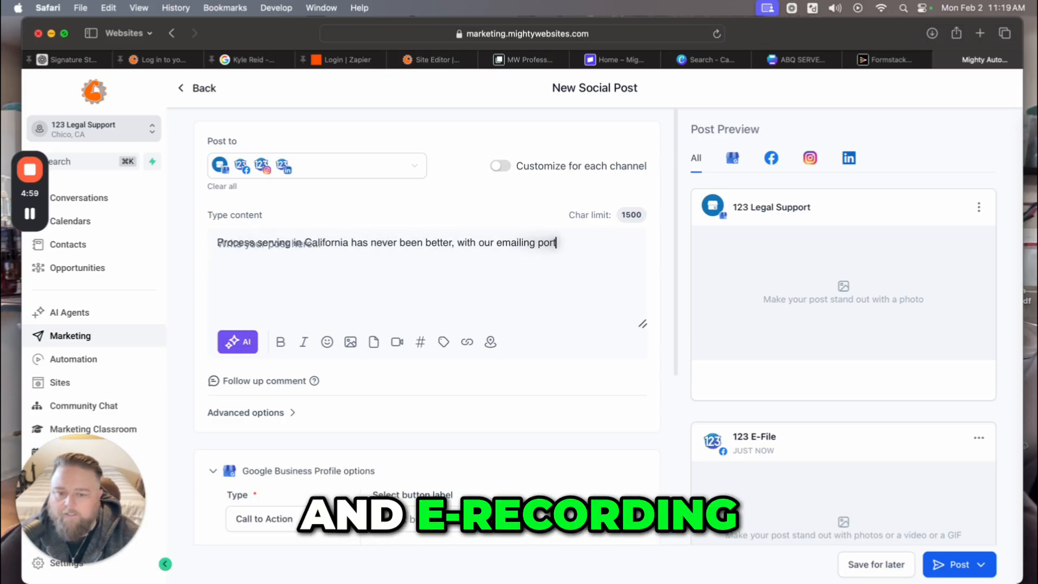
{"action": "type", "text": " recording"}
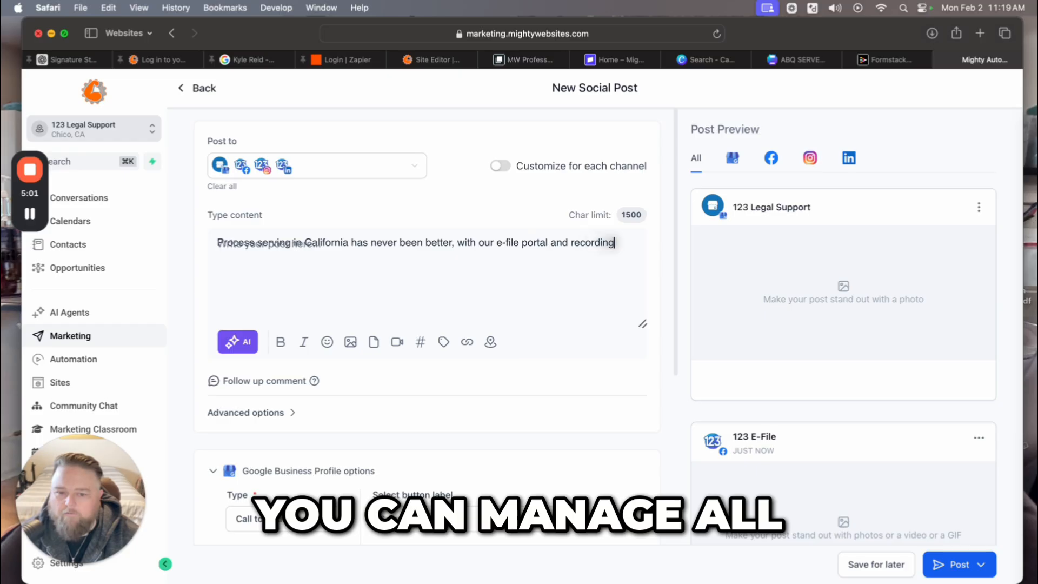
{"action": "type", "text": " you can manage all of"}
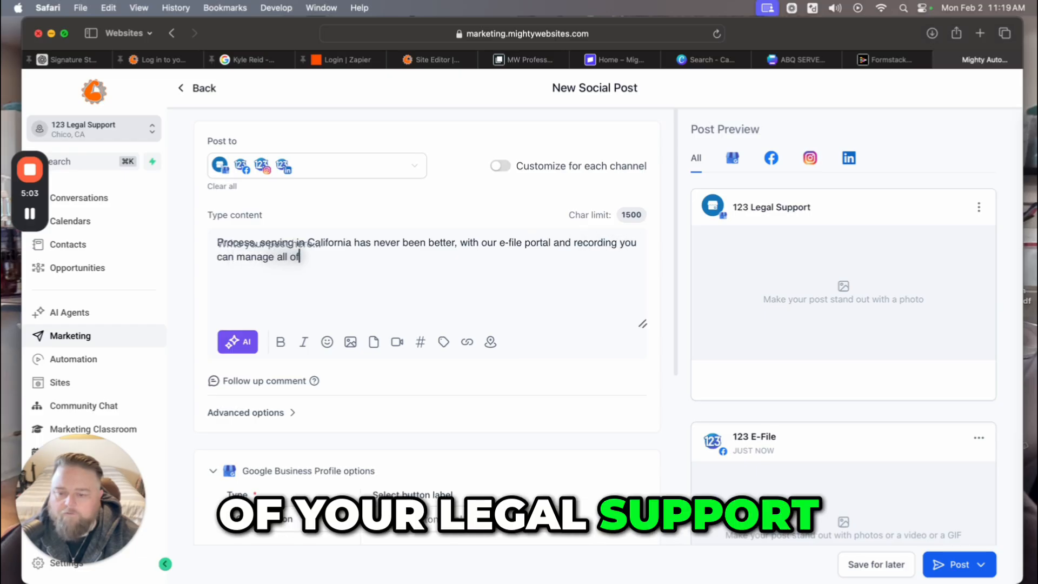
{"action": "type", "text": " your legal support ne"}
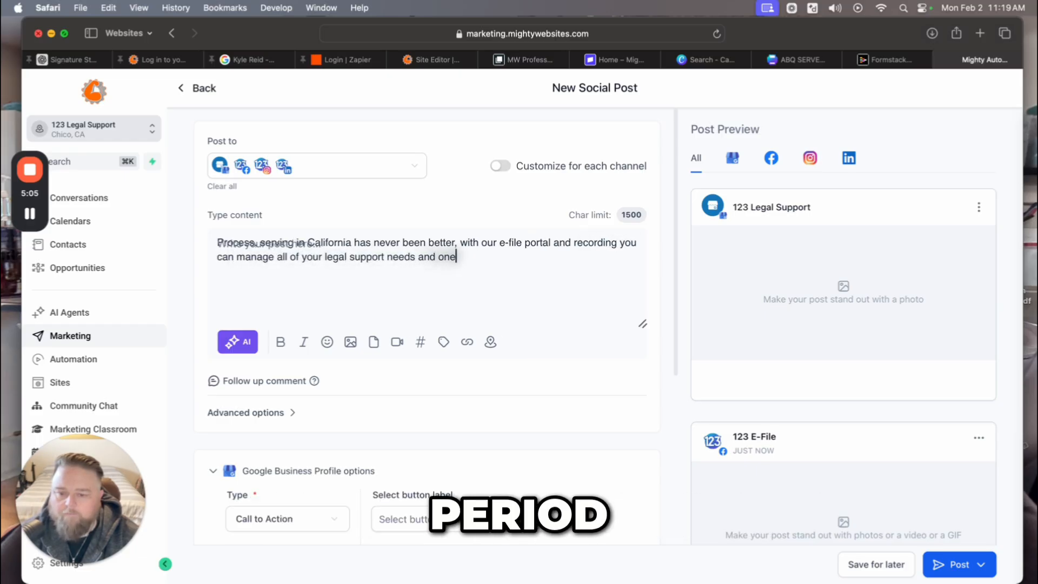
{"action": "type", "text": "eds in one place. We make."}
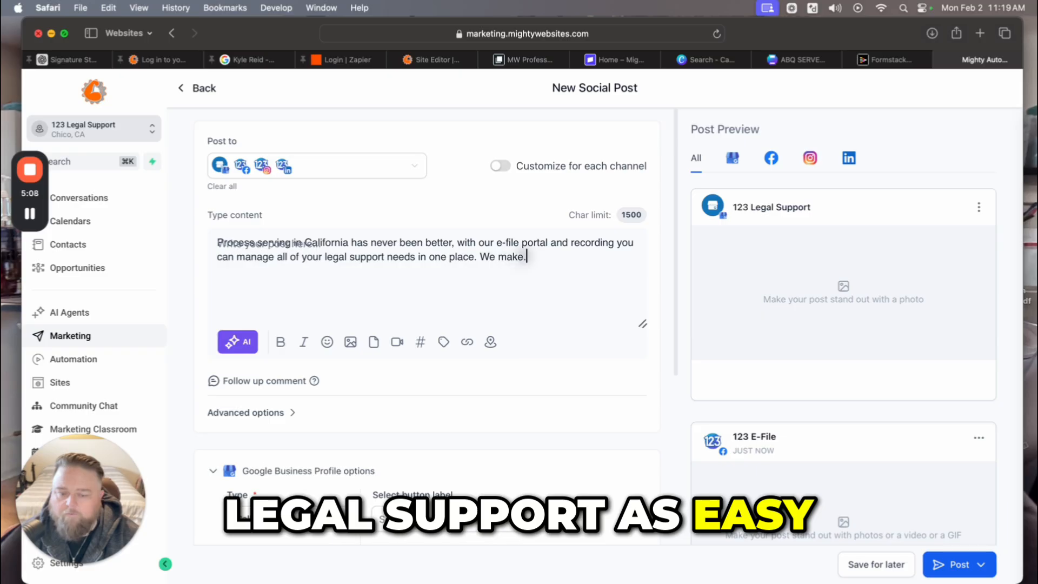
{"action": "key", "text": "BackSpace"}
{"action": "type", "text": "Legal support as easy as 123"}
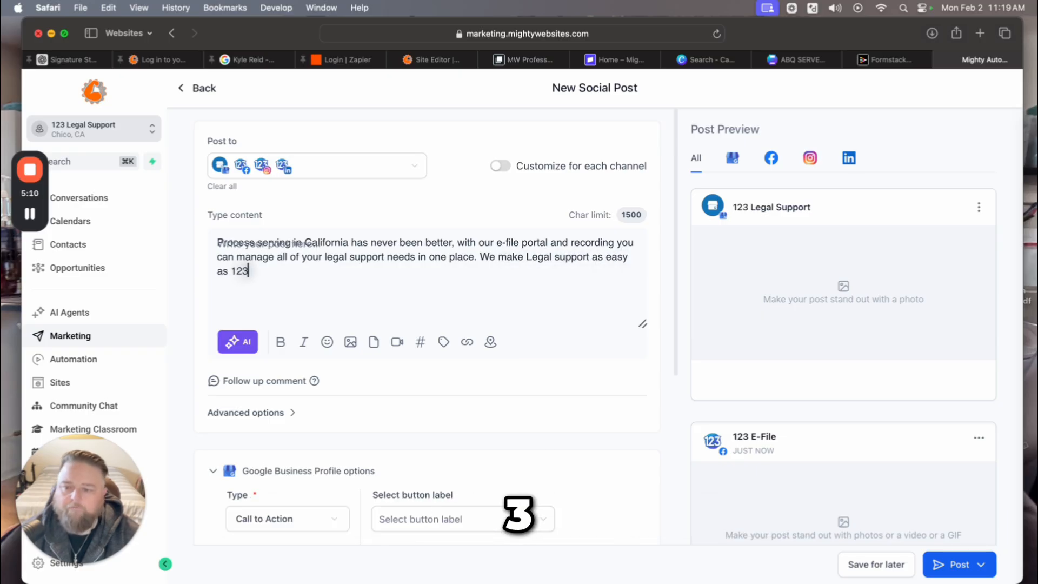
{"action": "type", "text": "."}
Change the closing '123.' to '1-2-3!'.
{"action": "left_click", "coordinate": [241, 273]}
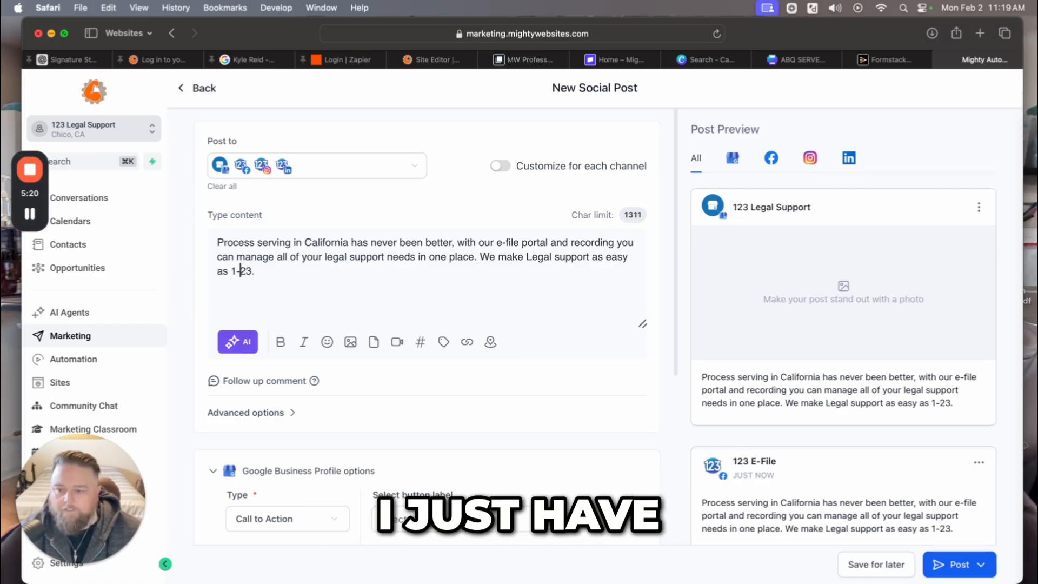
{"action": "type", "text": "-2"}
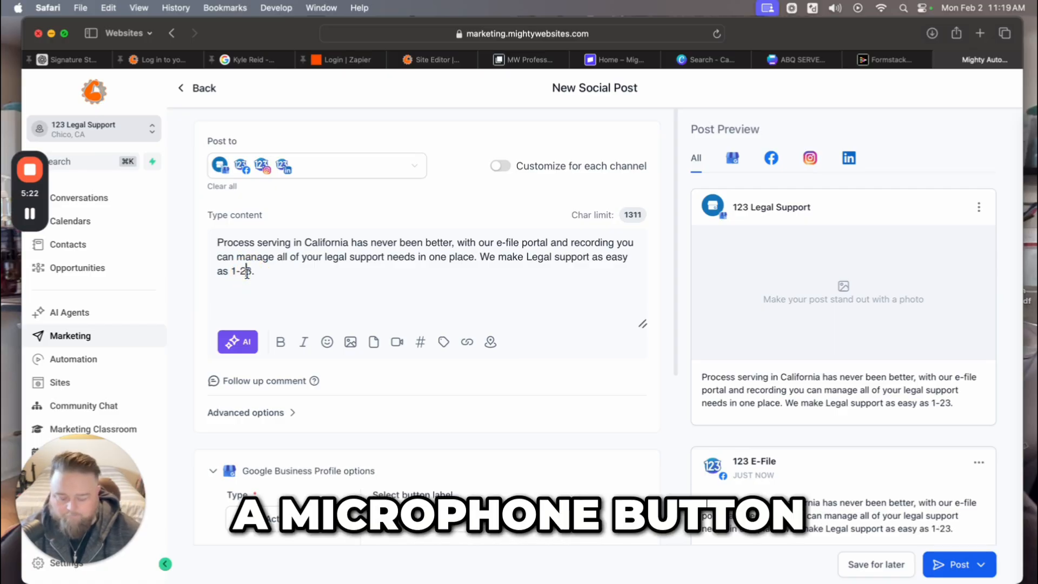
{"action": "type", "text": "-"}
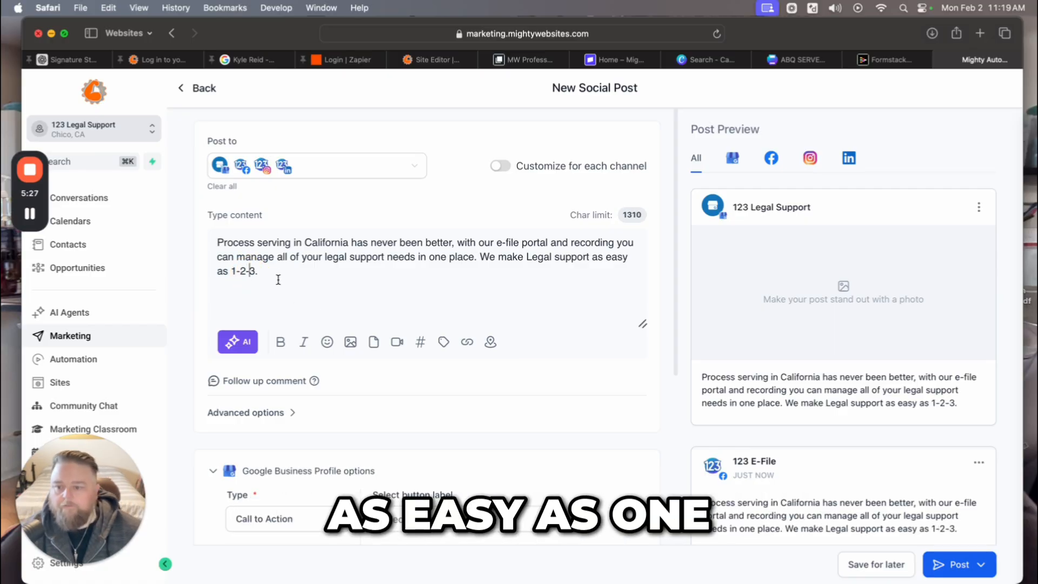
{"action": "left_click", "coordinate": [292, 298]}
{"action": "key", "text": "BackSpace"}
{"action": "type", "text": "!"}
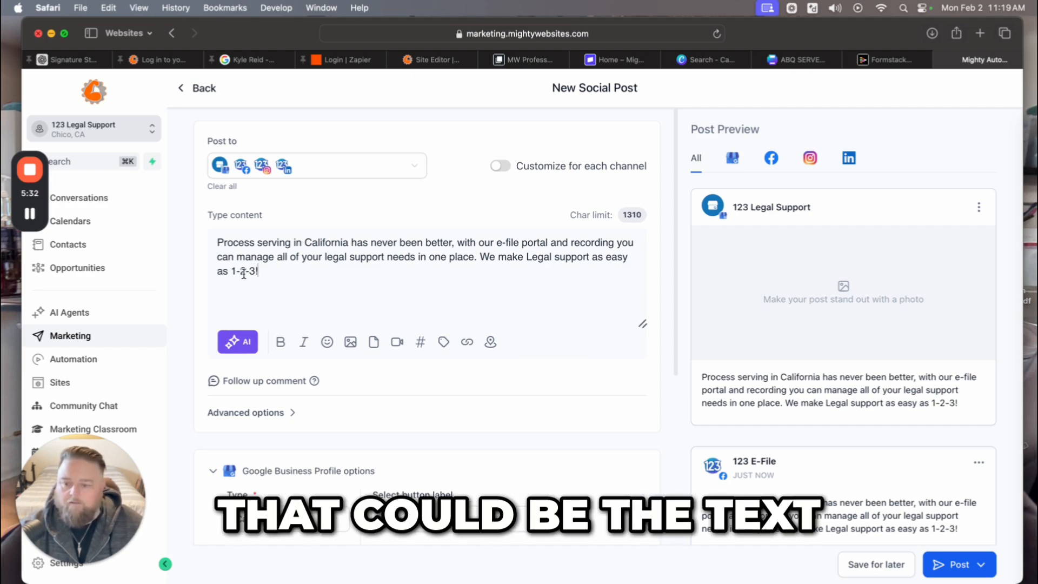
Generate three Photo-style AI image variations for the post.
{"action": "mouse_move", "coordinate": [351, 346]}
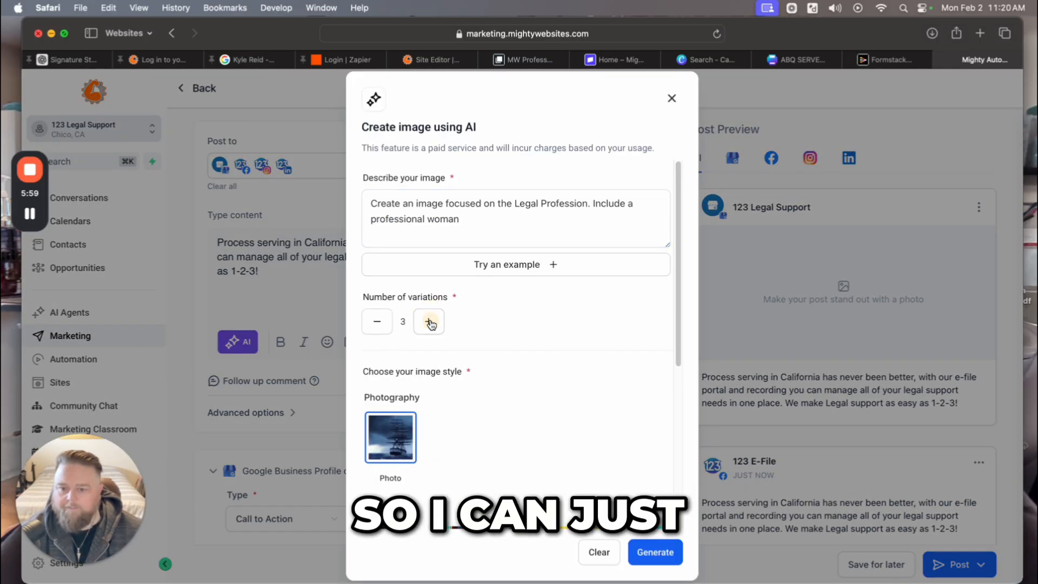
{"action": "scroll", "coordinate": [604, 379], "scroll_direction": "down", "scroll_amount": 4}
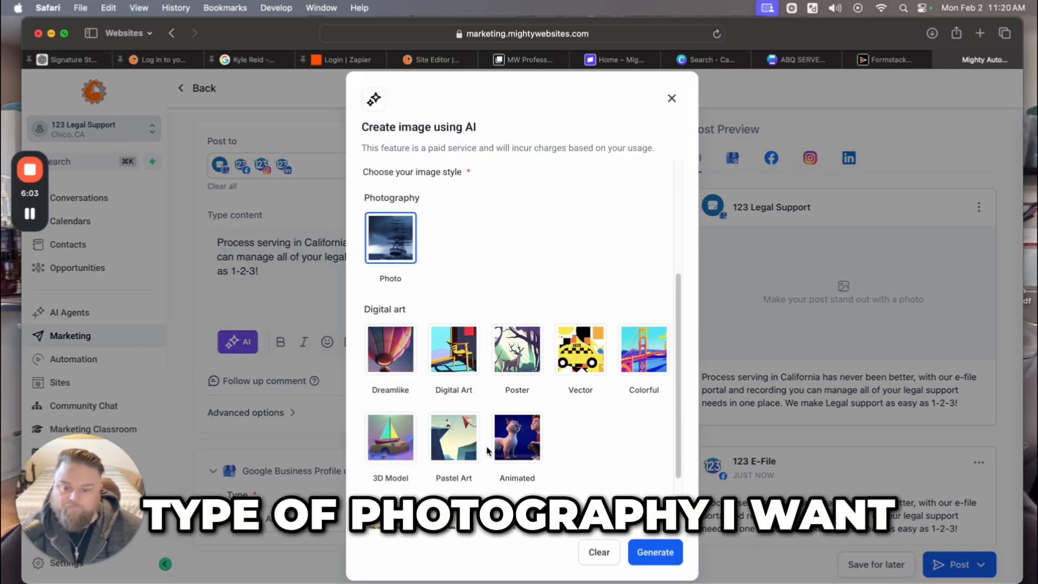
{"action": "scroll", "coordinate": [466, 441], "scroll_direction": "down", "scroll_amount": 3}
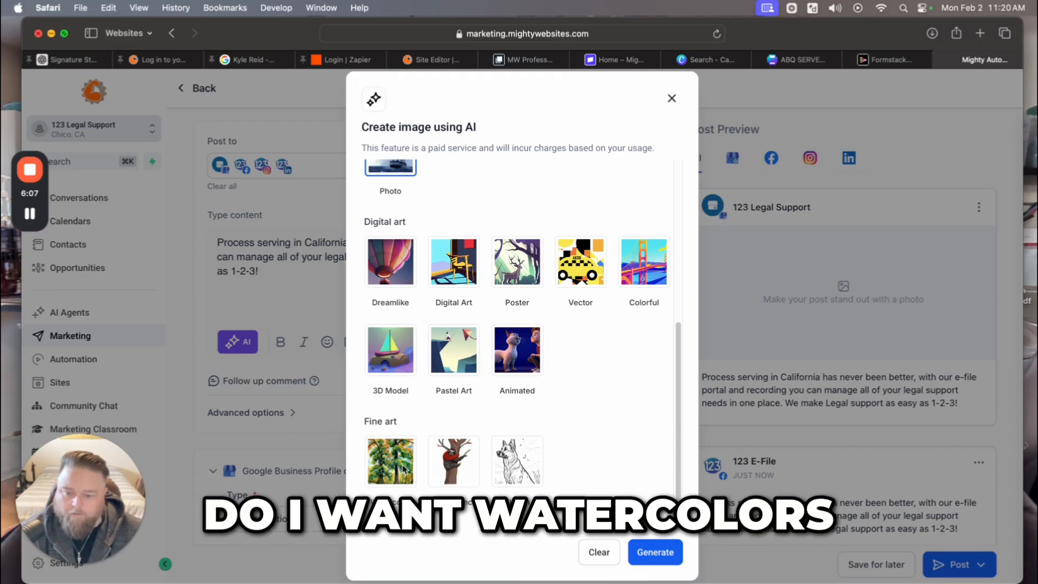
{"action": "scroll", "coordinate": [403, 468], "scroll_direction": "up", "scroll_amount": 1}
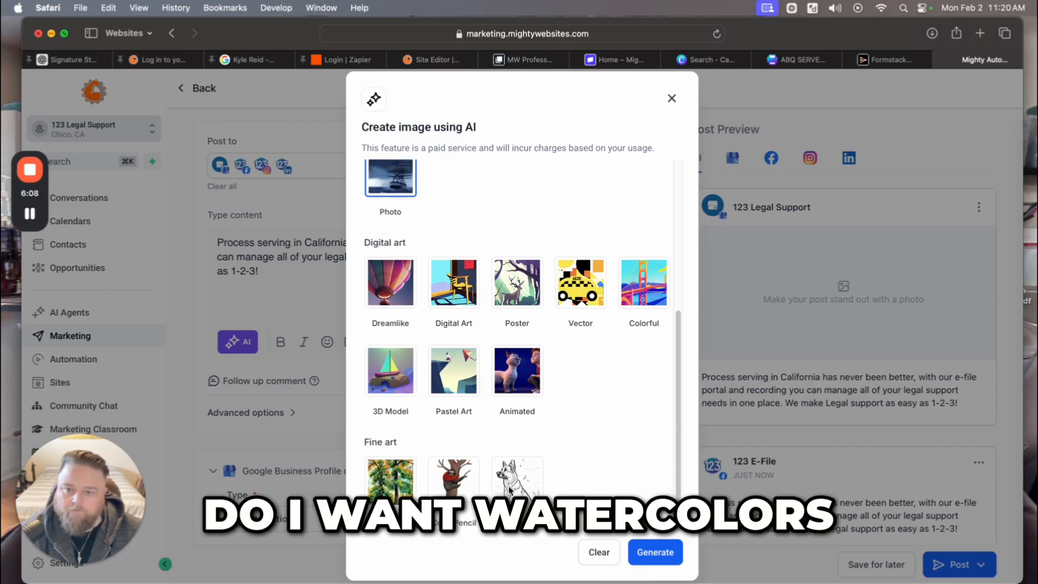
{"action": "left_click", "coordinate": [664, 562]}
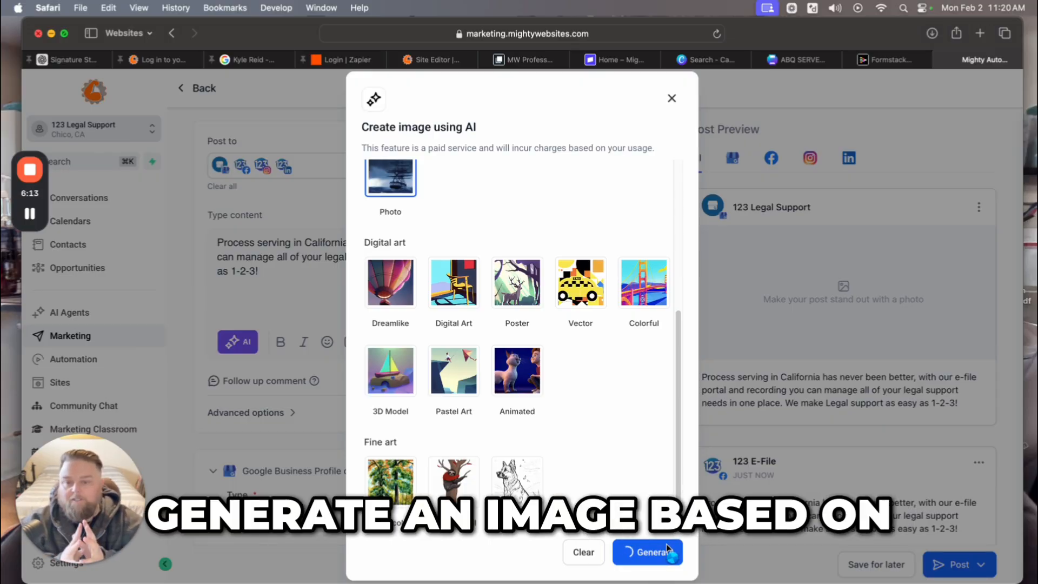
{"action": "scroll", "coordinate": [614, 377], "scroll_direction": "up", "scroll_amount": 5}
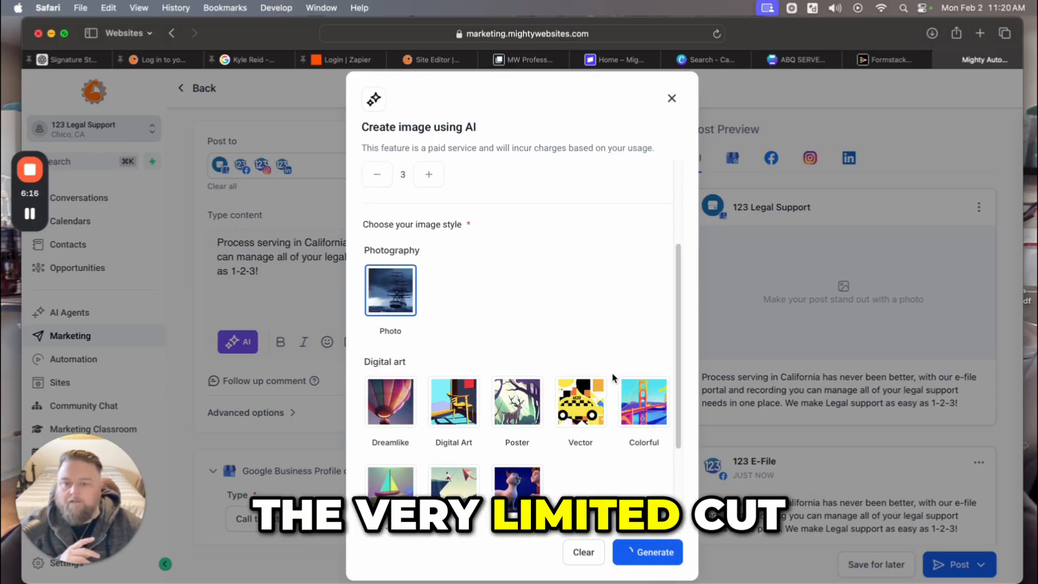
{"action": "scroll", "coordinate": [614, 377], "scroll_direction": "up", "scroll_amount": 5}
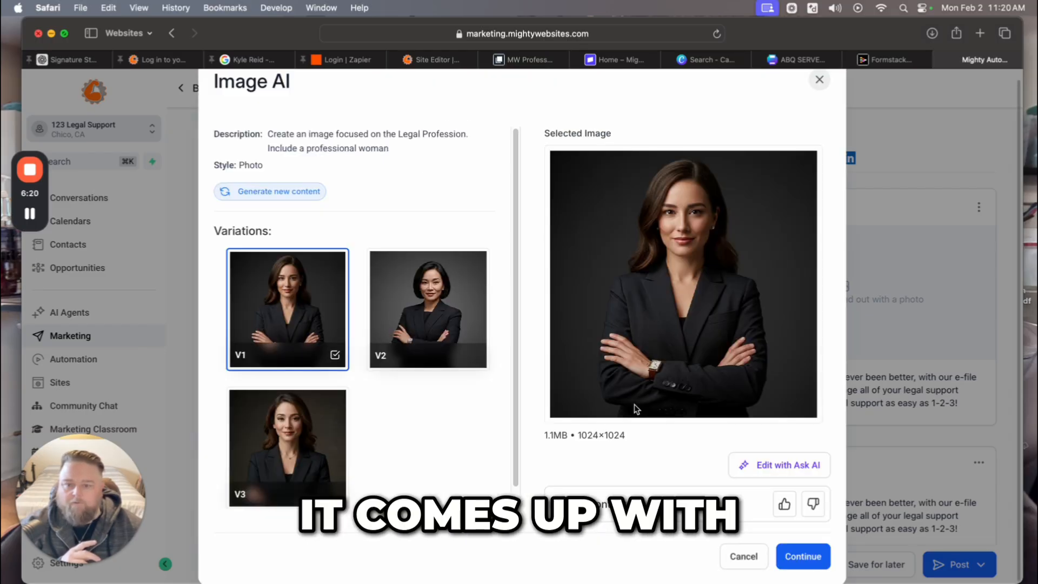
Preview headshot variations V2 and V3, then select V1 again.
{"action": "left_click", "coordinate": [422, 323]}
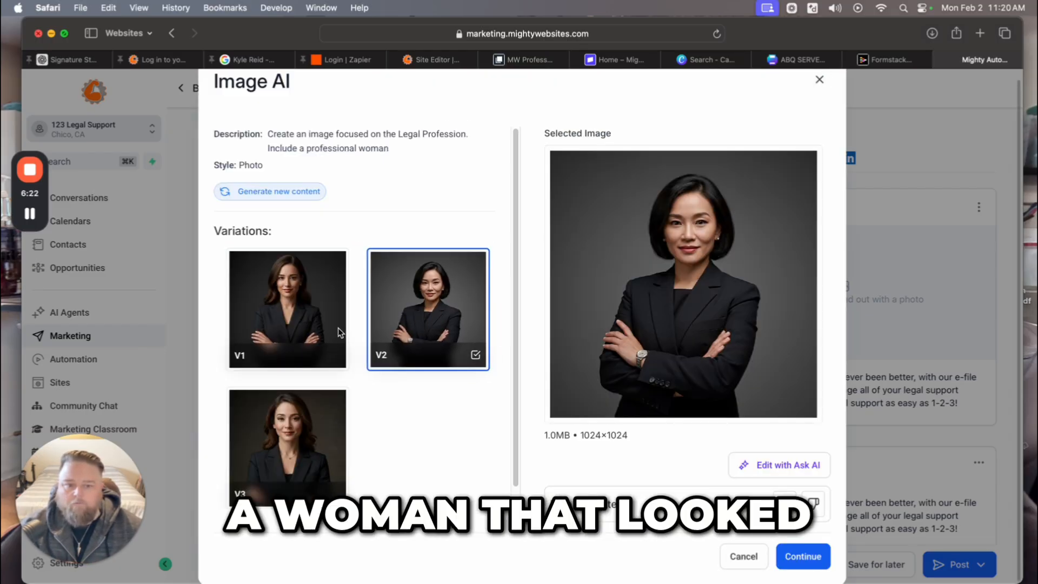
{"action": "left_click", "coordinate": [297, 435]}
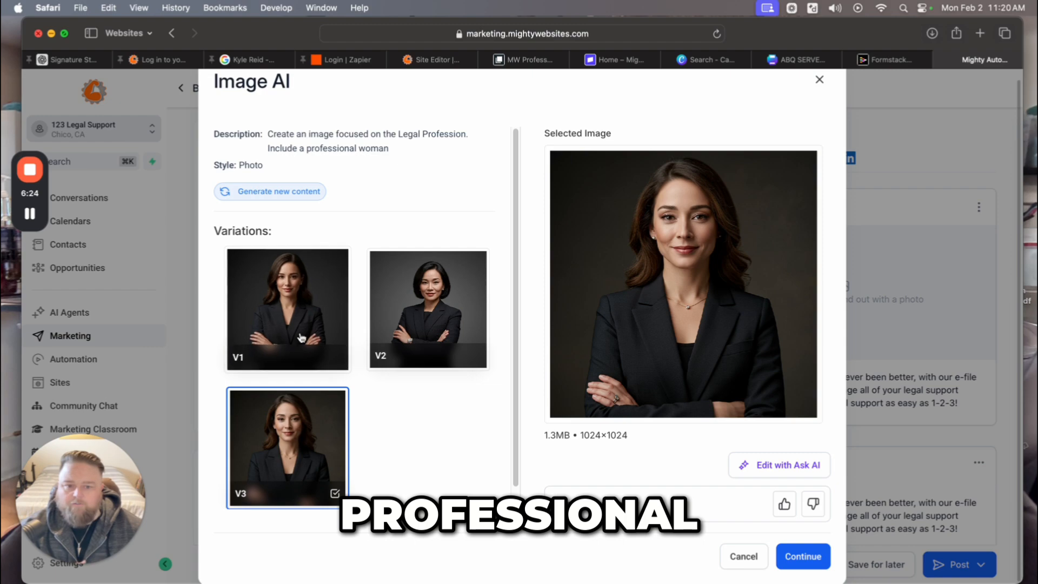
{"action": "left_click_drag", "start_coordinate": [314, 314], "coordinate": [296, 312]}
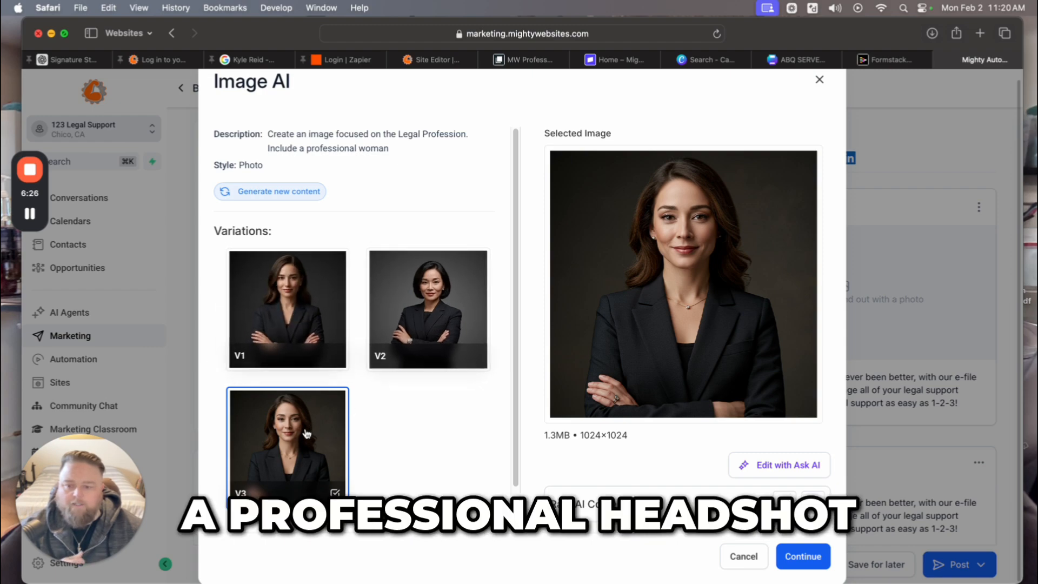
{"action": "left_click", "coordinate": [295, 330]}
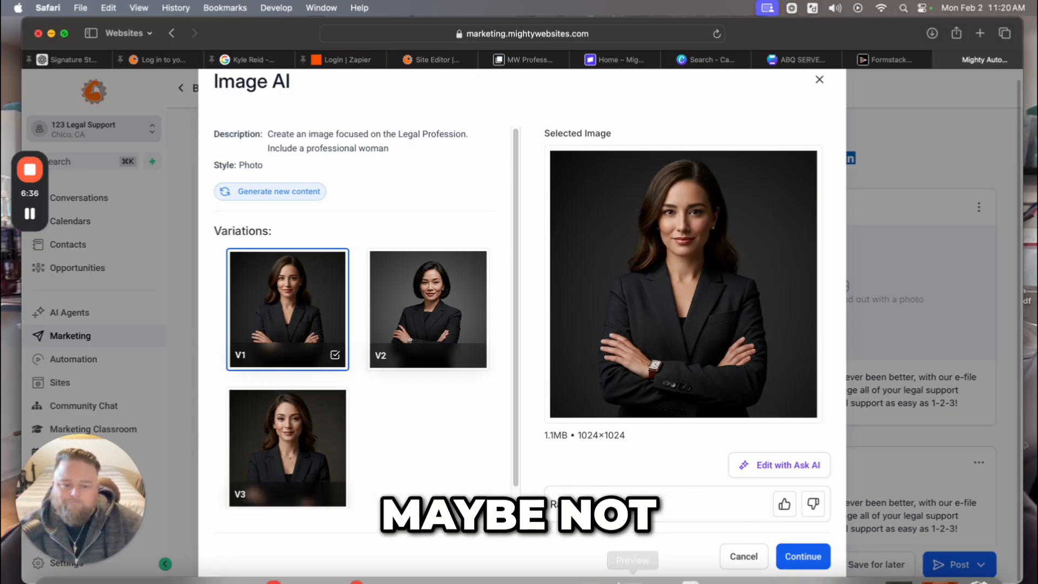
{"action": "scroll", "coordinate": [472, 440], "scroll_direction": "down", "scroll_amount": 1}
{"action": "scroll", "coordinate": [541, 443], "scroll_direction": "up", "scroll_amount": 2}
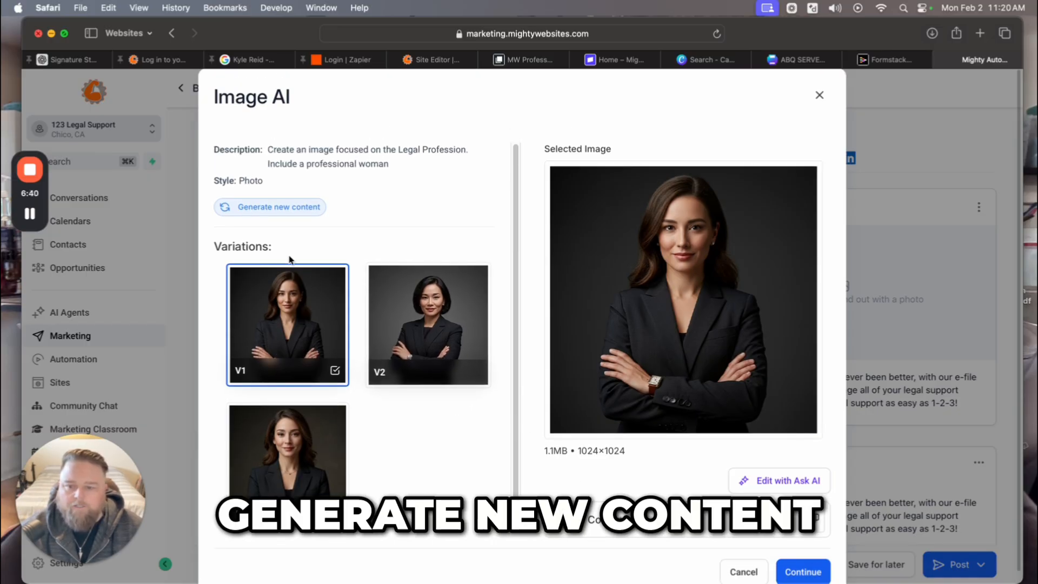
Add 'Include blue background for branding purposes.' to the image description and regenerate.
{"action": "left_click", "coordinate": [264, 206]}
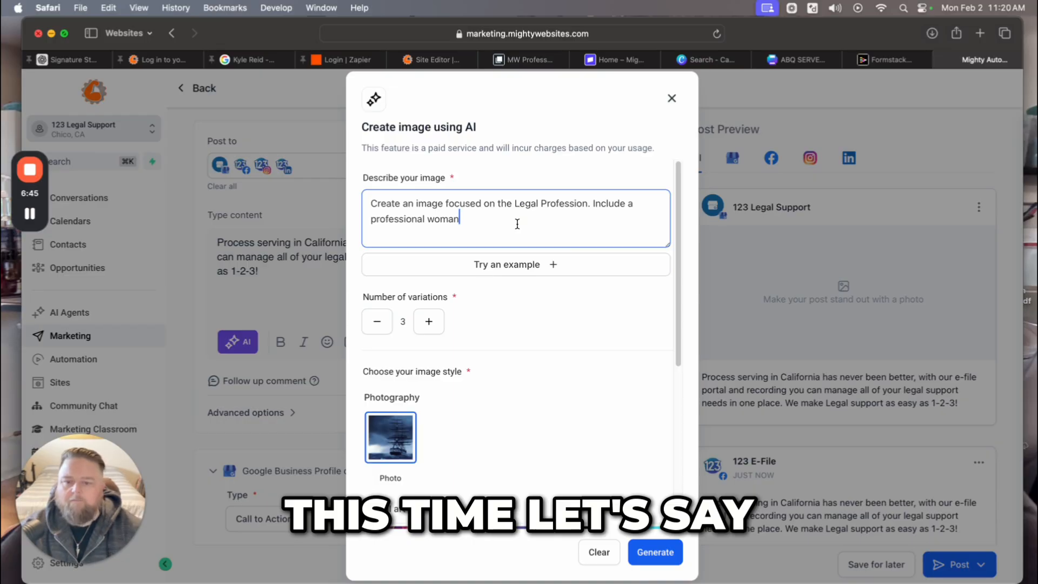
{"action": "type", "text": ". Include bl"}
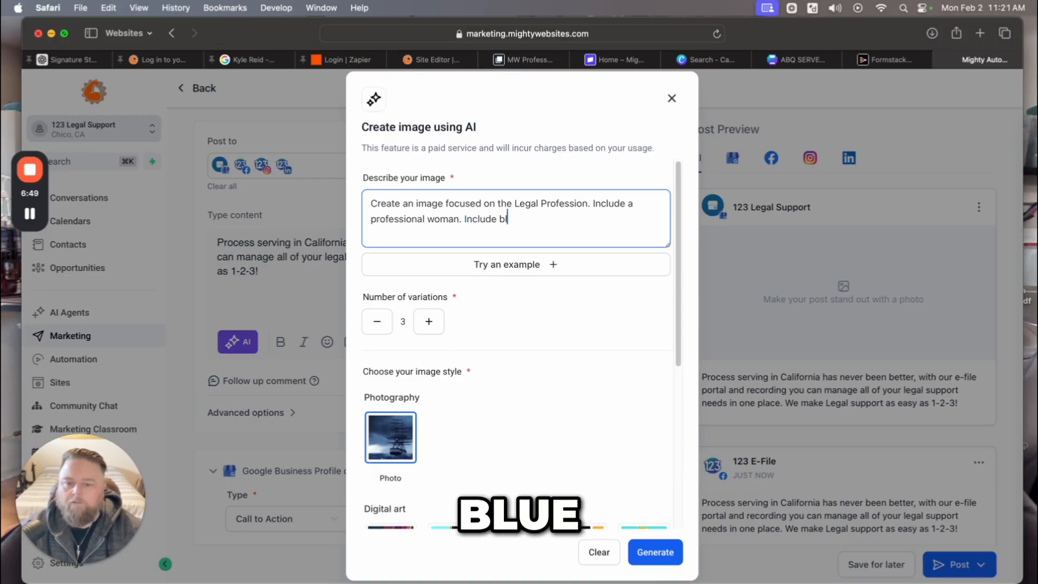
{"action": "type", "text": "ue background for brand"}
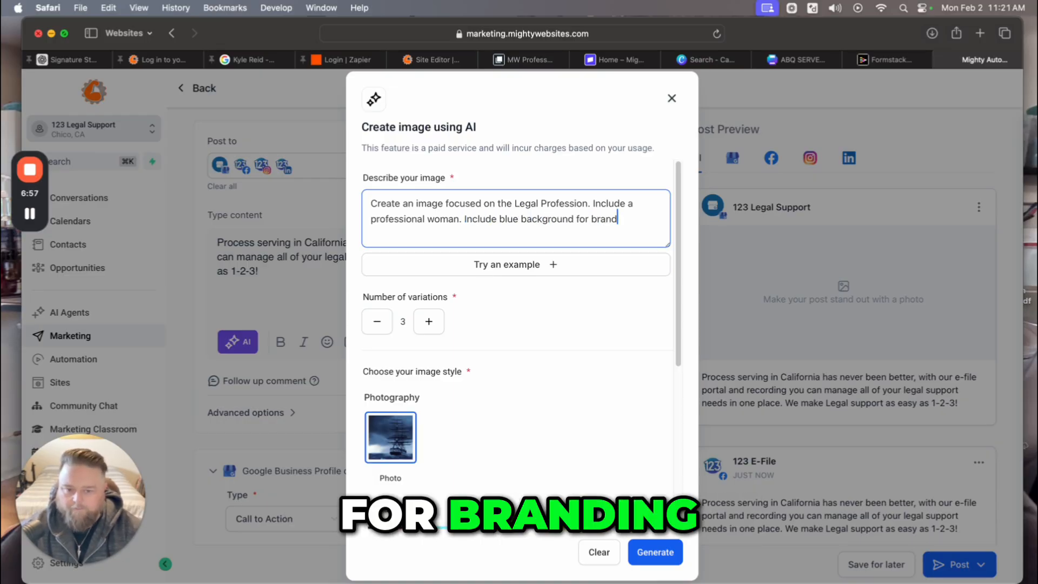
{"action": "scroll", "coordinate": [618, 431], "scroll_direction": "down", "scroll_amount": 5}
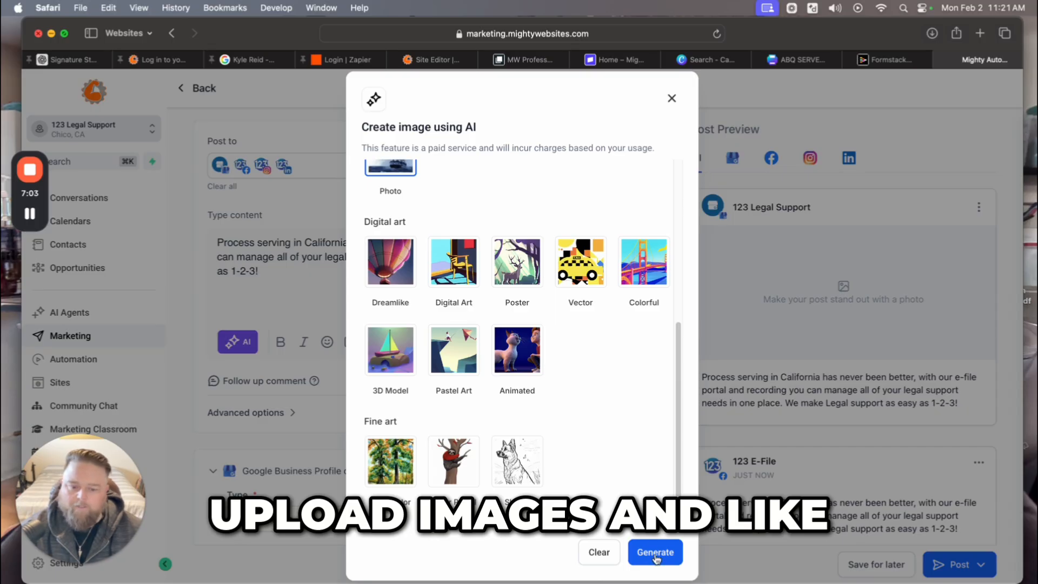
{"action": "left_click", "coordinate": [657, 553]}
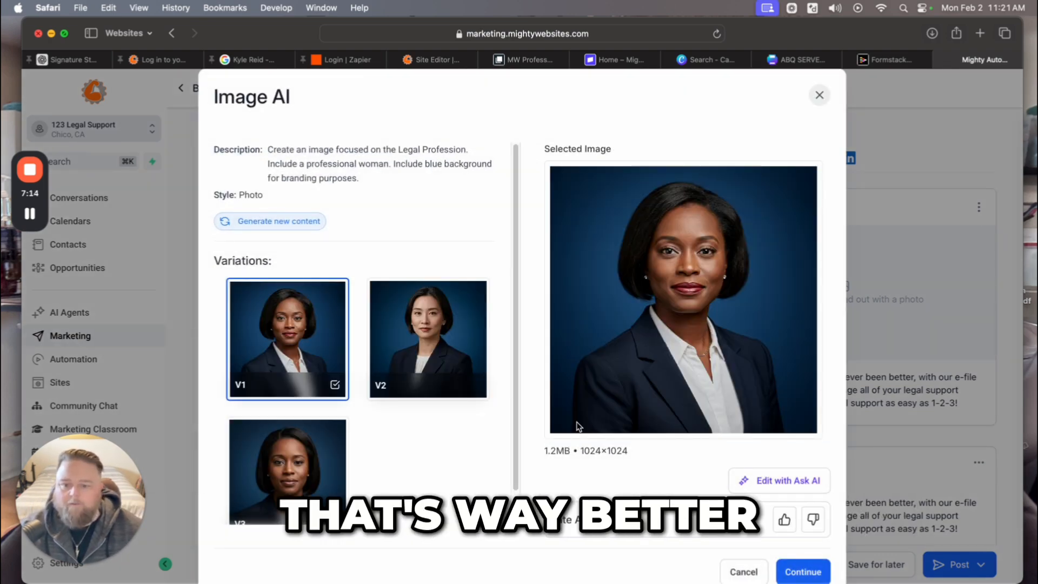
Compare the blue-background variations, then add V1 to the post.
{"action": "left_click", "coordinate": [411, 332]}
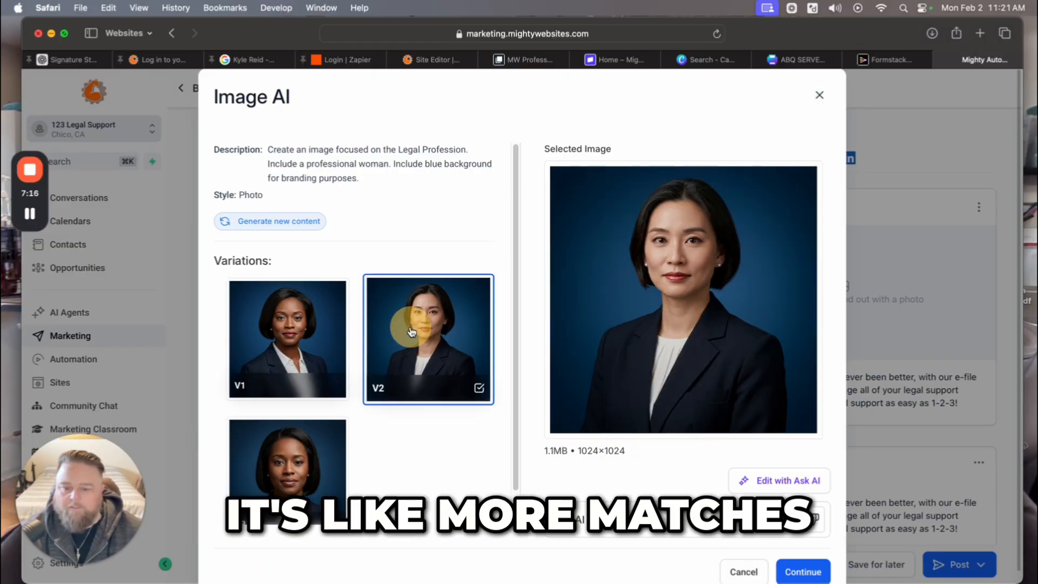
{"action": "left_click", "coordinate": [303, 467]}
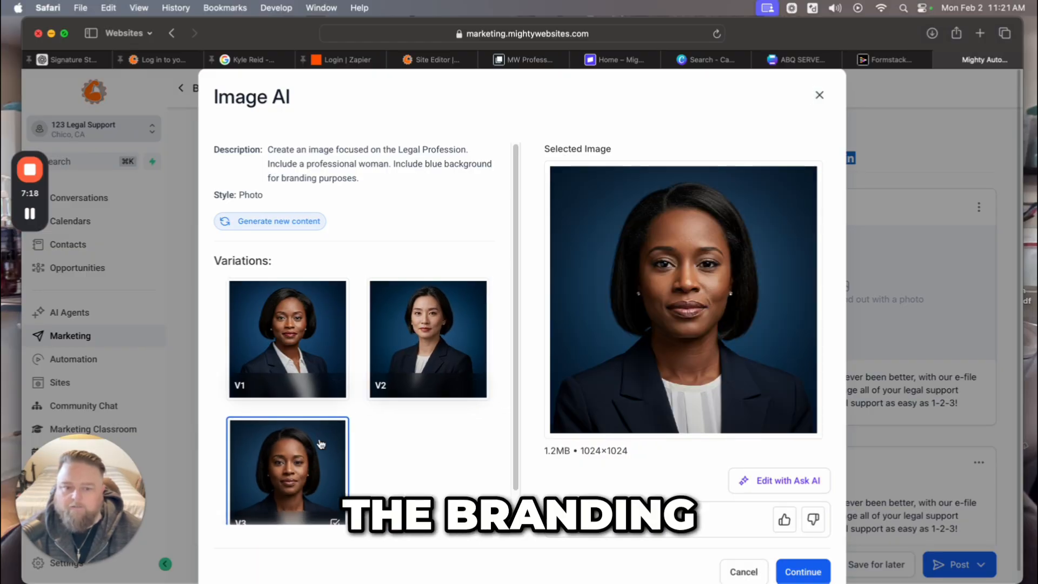
{"action": "left_click", "coordinate": [433, 325]}
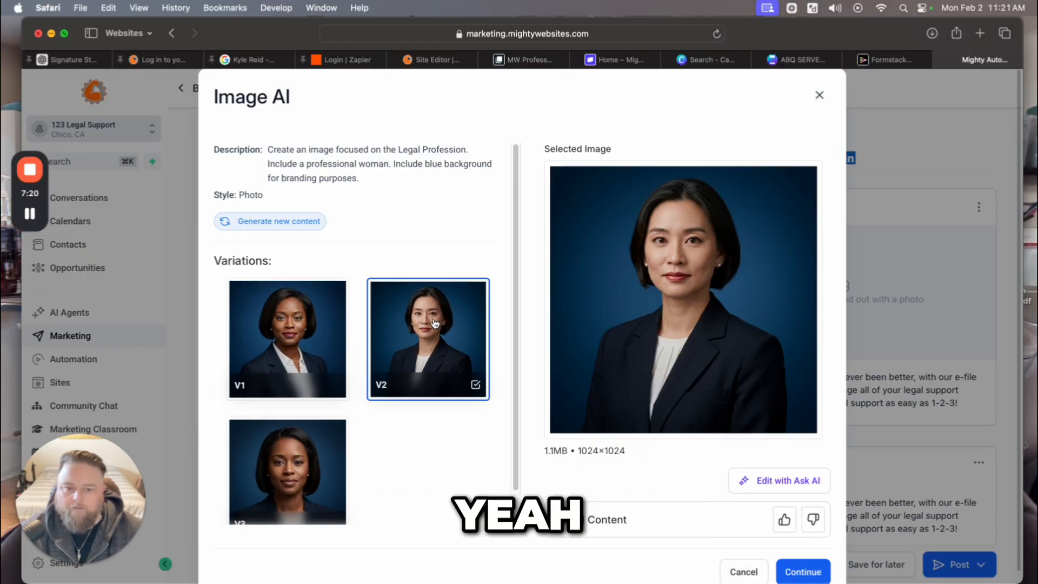
{"action": "left_click", "coordinate": [339, 326]}
{"action": "scroll", "coordinate": [338, 326], "scroll_direction": "down", "scroll_amount": 1}
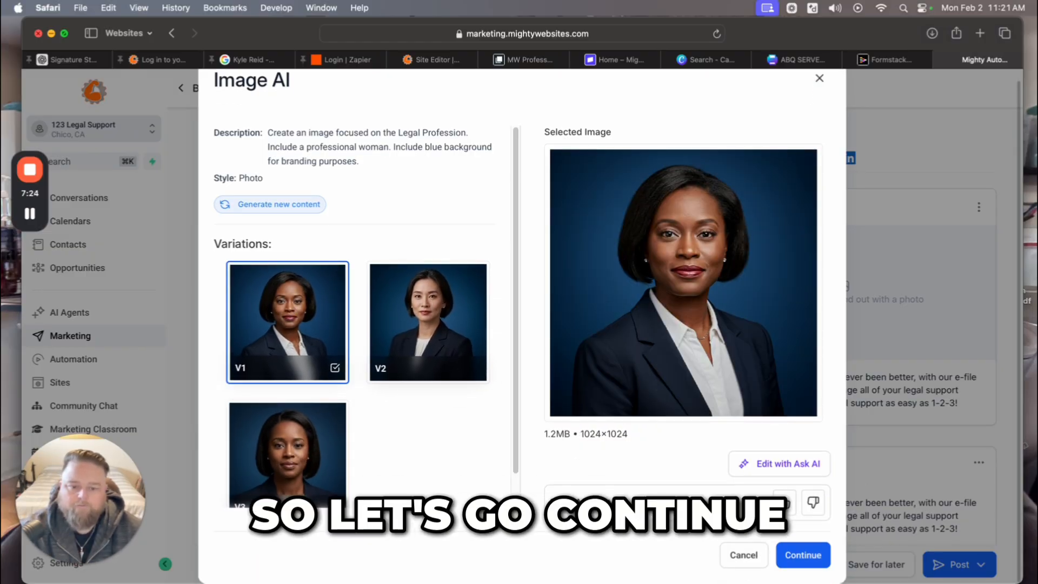
{"action": "left_click", "coordinate": [806, 557]}
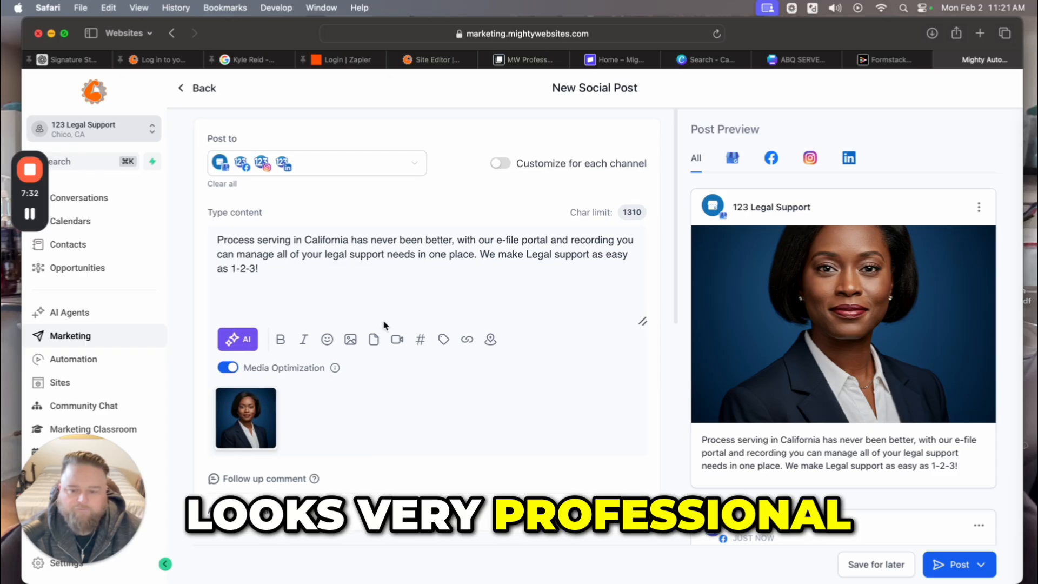
Expand Advanced options and check Social Category and Social Tags, leaving both empty.
{"action": "scroll", "coordinate": [373, 338], "scroll_direction": "down", "scroll_amount": 3}
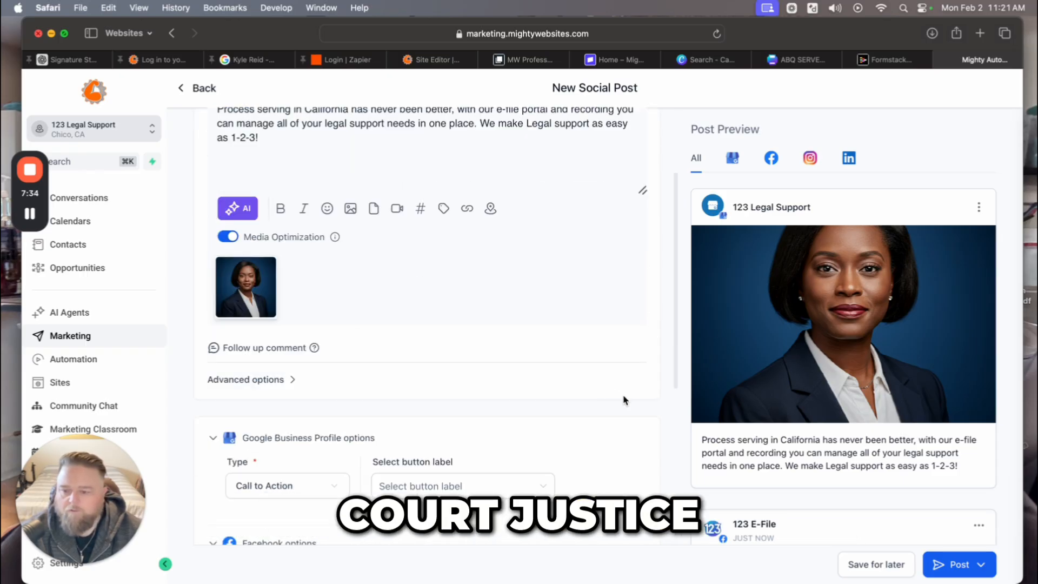
{"action": "scroll", "coordinate": [569, 388], "scroll_direction": "down", "scroll_amount": 1}
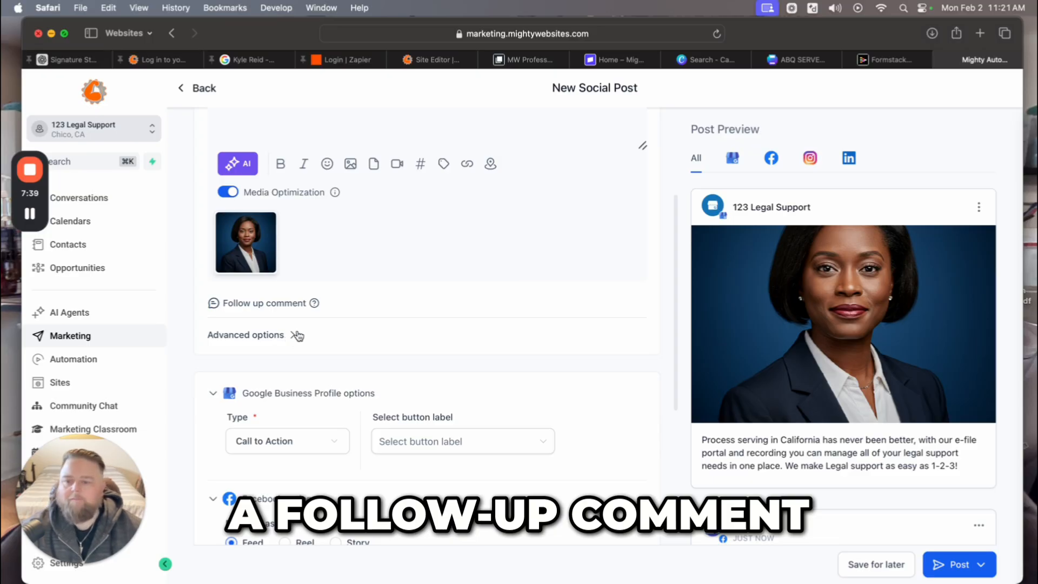
{"action": "scroll", "coordinate": [295, 337], "scroll_direction": "up", "scroll_amount": 4}
{"action": "scroll", "coordinate": [346, 378], "scroll_direction": "down", "scroll_amount": 3}
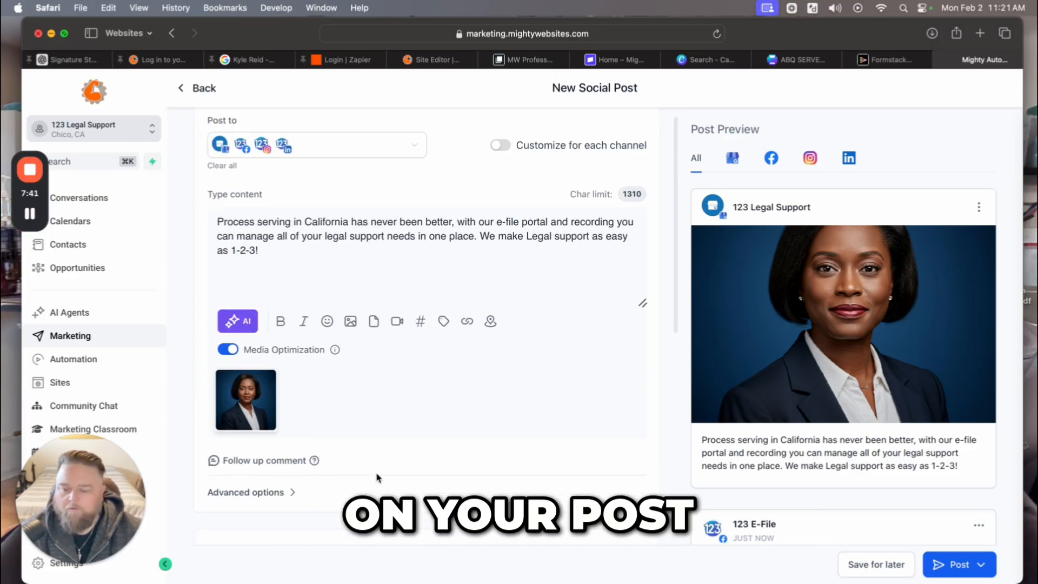
{"action": "mouse_move", "coordinate": [313, 324]}
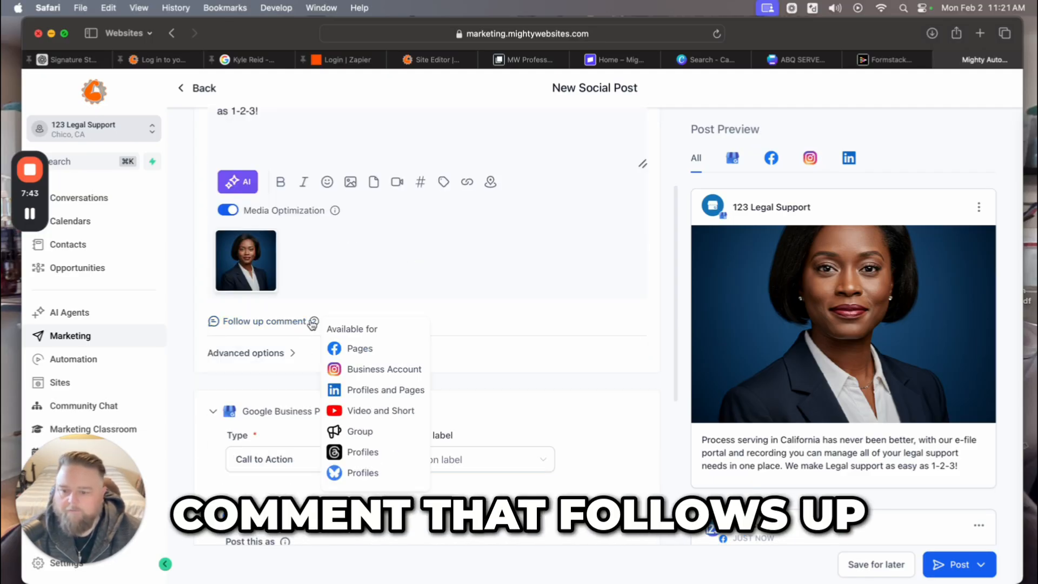
{"action": "left_click", "coordinate": [289, 352]}
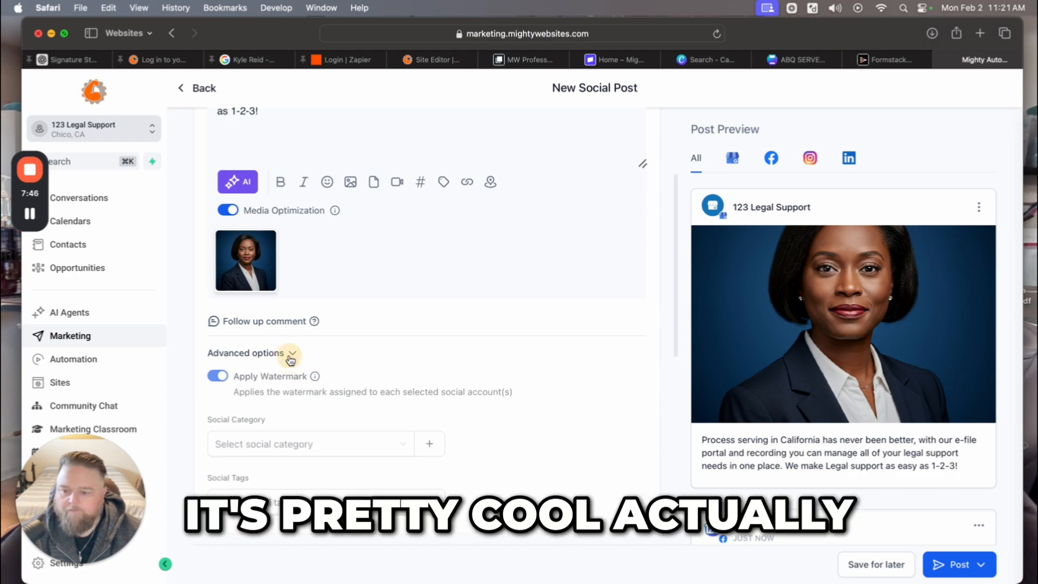
{"action": "scroll", "coordinate": [486, 454], "scroll_direction": "down", "scroll_amount": 1}
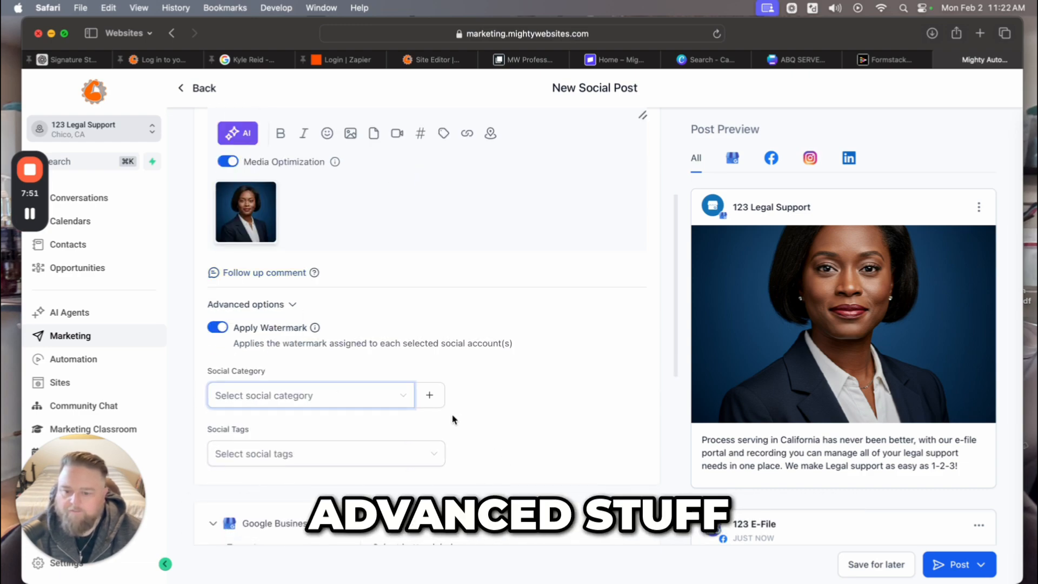
{"action": "left_click", "coordinate": [431, 399]}
{"action": "left_click", "coordinate": [610, 420]}
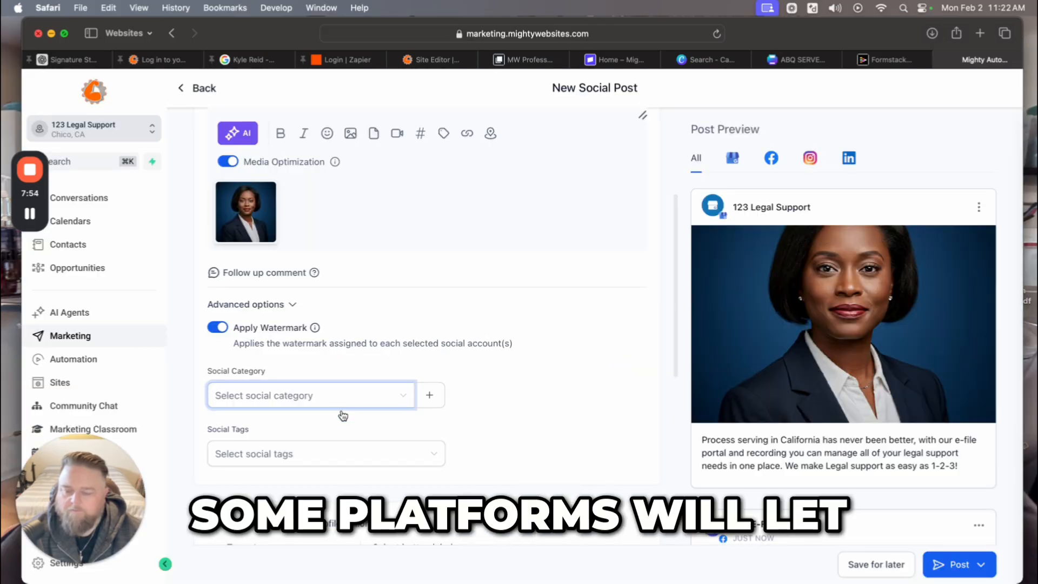
{"action": "left_click", "coordinate": [346, 461]}
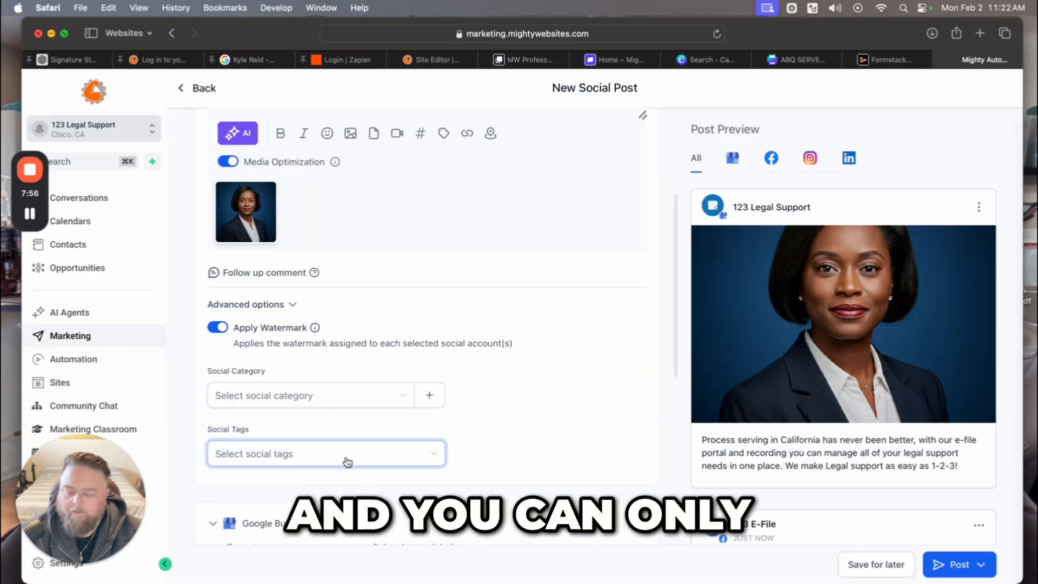
{"action": "left_click", "coordinate": [387, 454]}
Switch off Apply Watermark for this post.
{"action": "scroll", "coordinate": [476, 470], "scroll_direction": "down", "scroll_amount": 2}
{"action": "scroll", "coordinate": [476, 471], "scroll_direction": "down", "scroll_amount": 2}
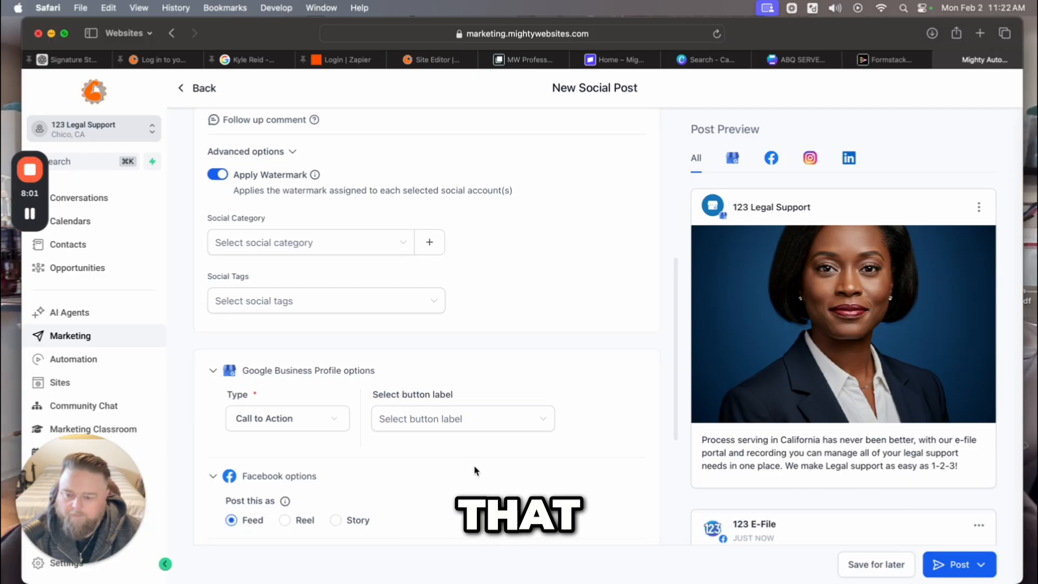
{"action": "scroll", "coordinate": [474, 470], "scroll_direction": "up", "scroll_amount": 3}
{"action": "left_click", "coordinate": [217, 292]}
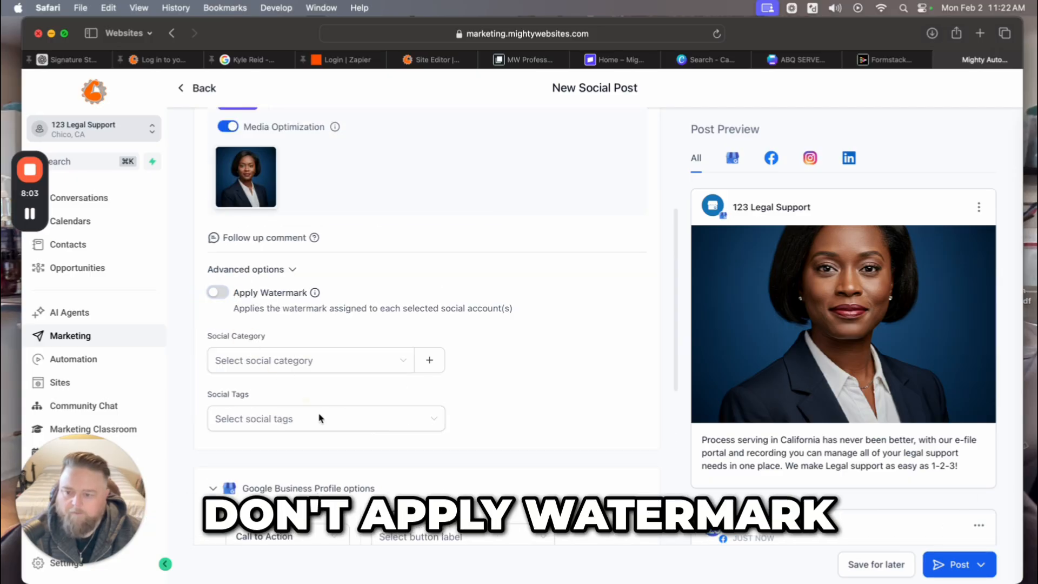
{"action": "scroll", "coordinate": [513, 507], "scroll_direction": "down", "scroll_amount": 1}
{"action": "scroll", "coordinate": [499, 490], "scroll_direction": "down", "scroll_amount": 5}
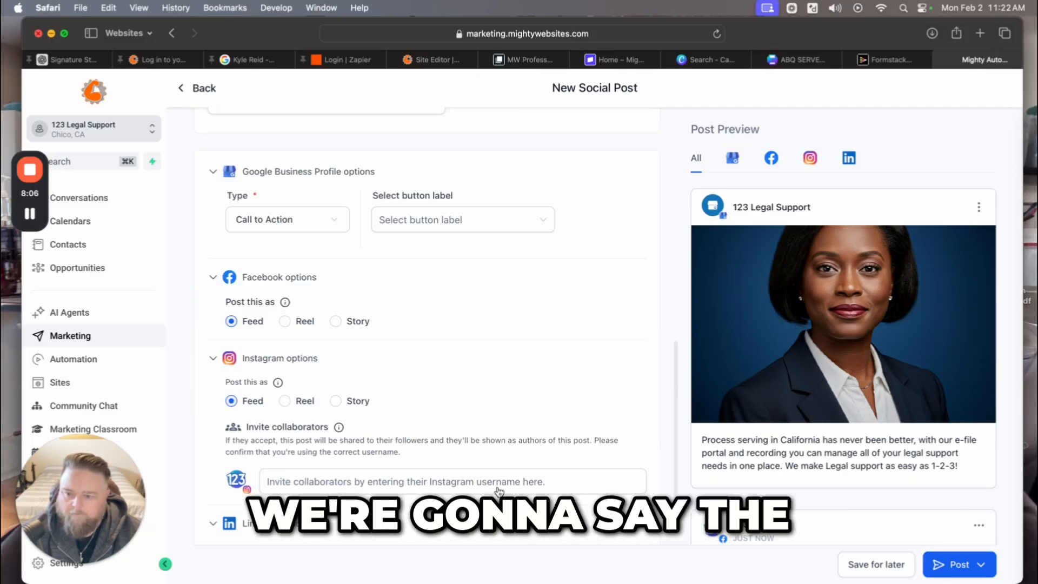
{"action": "scroll", "coordinate": [444, 471], "scroll_direction": "up", "scroll_amount": 1}
{"action": "left_click", "coordinate": [481, 241]}
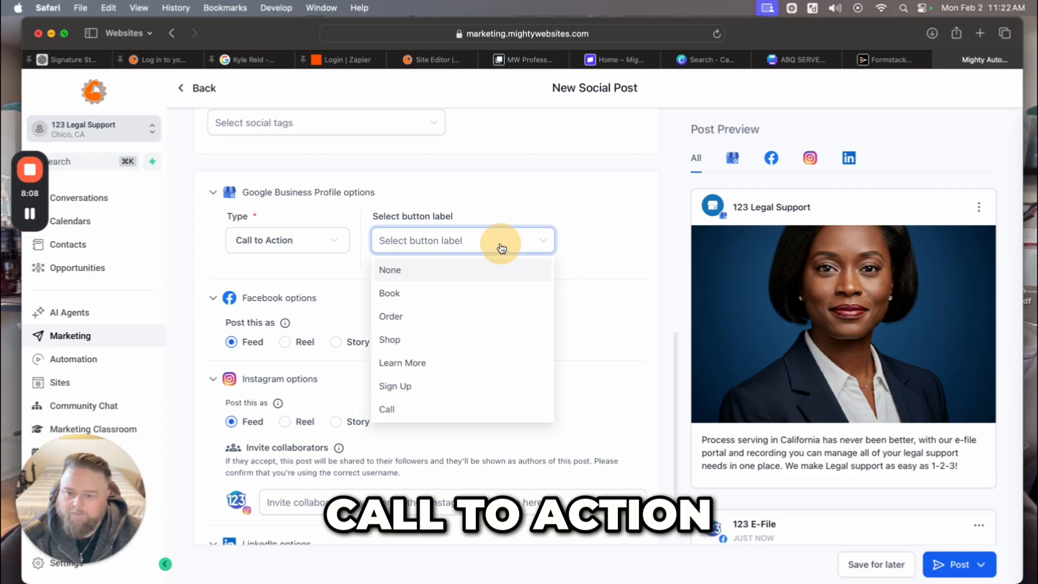
{"action": "left_click", "coordinate": [402, 363]}
{"action": "left_click", "coordinate": [576, 240]}
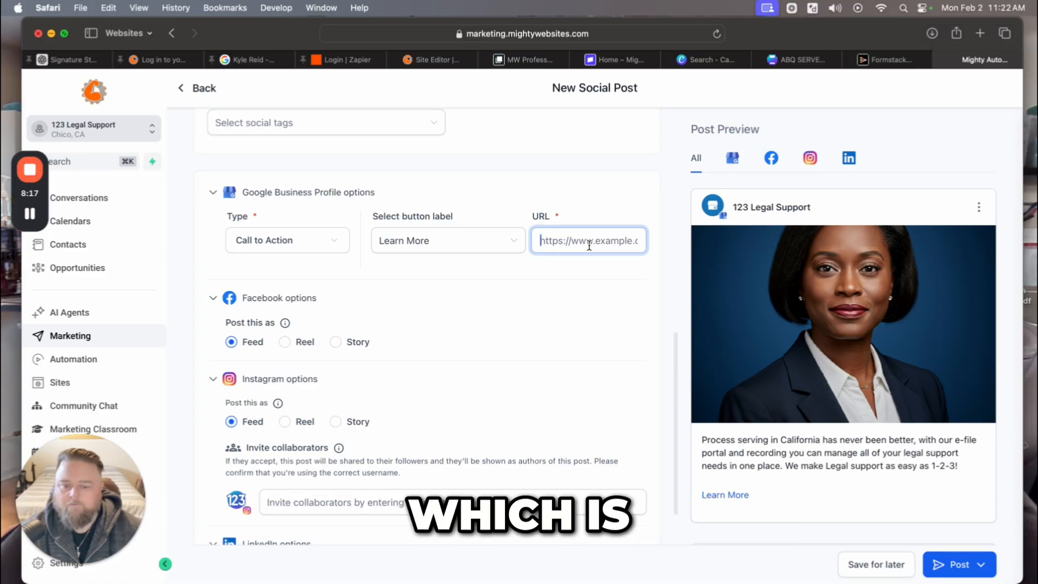
{"action": "type", "text": "https://"}
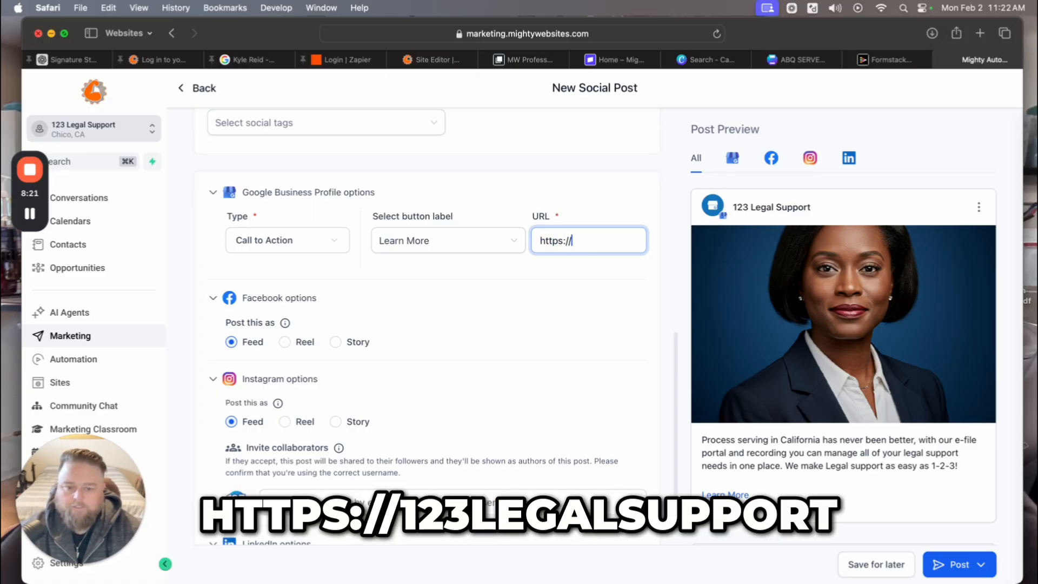
{"action": "type", "text": "www.123"}
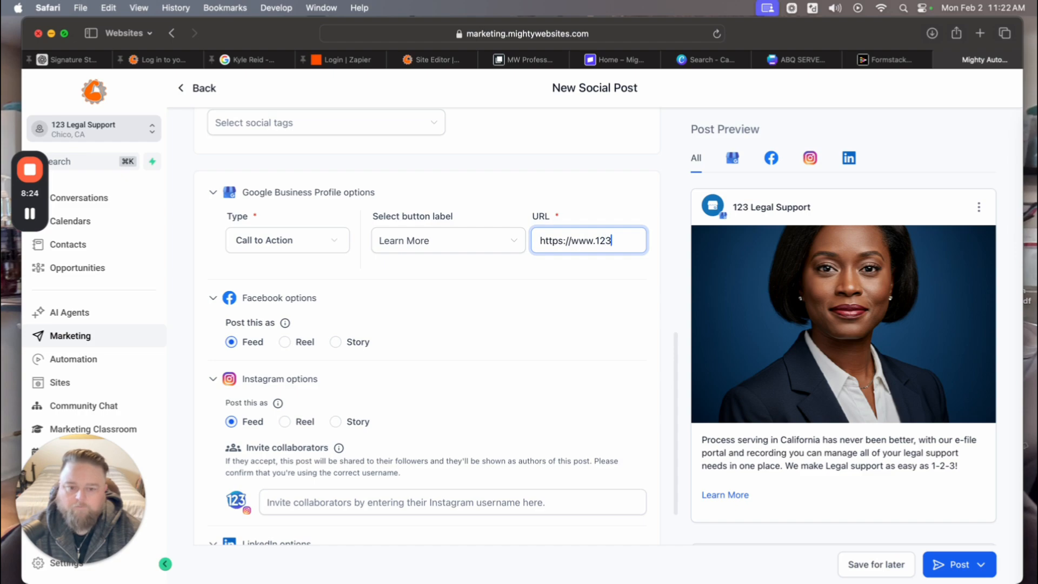
{"action": "type", "text": "legalsupport.com"}
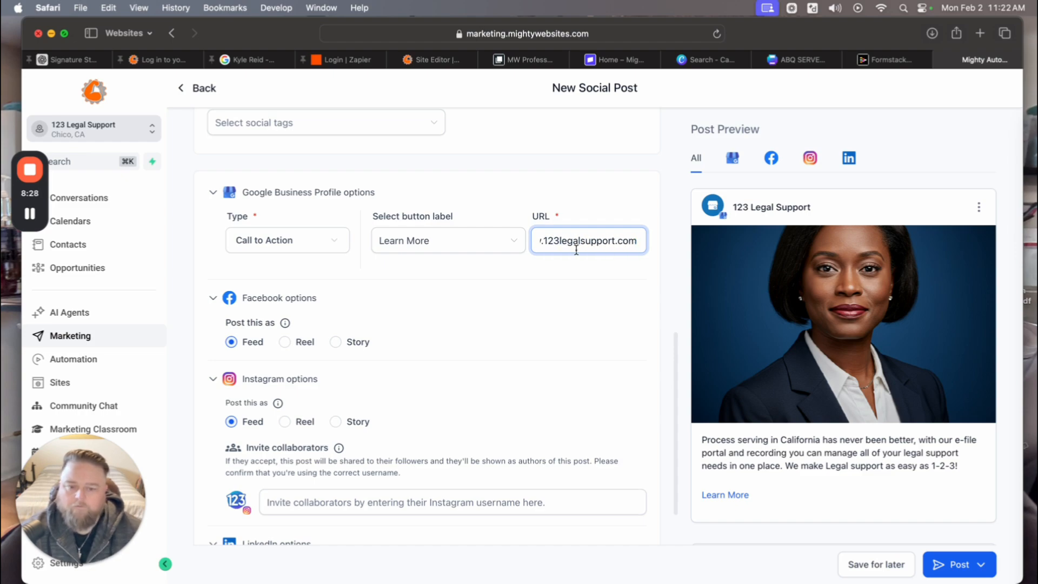
{"action": "left_click", "coordinate": [575, 278]}
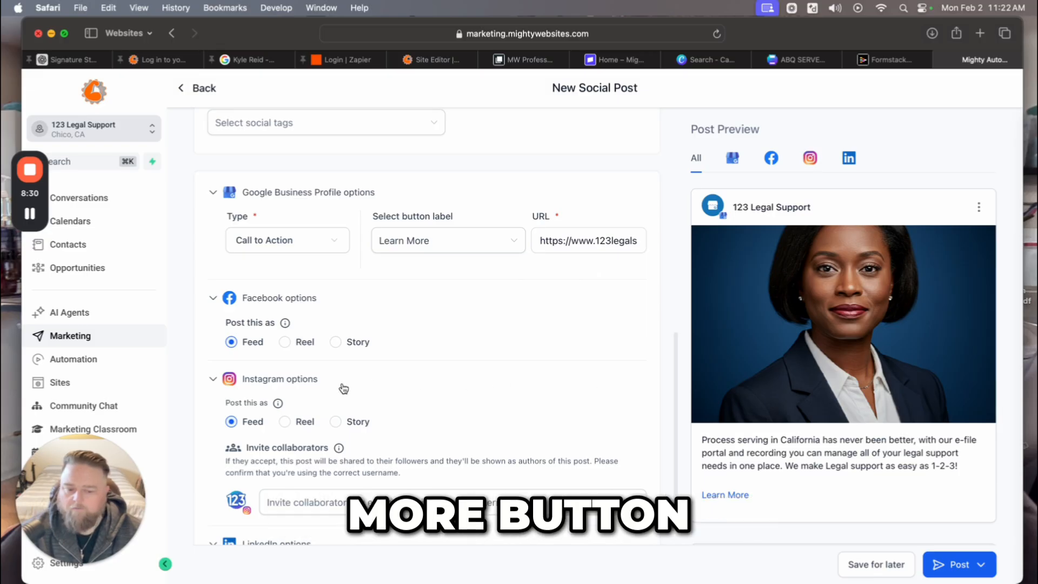
{"action": "scroll", "coordinate": [896, 406], "scroll_direction": "down", "scroll_amount": 3}
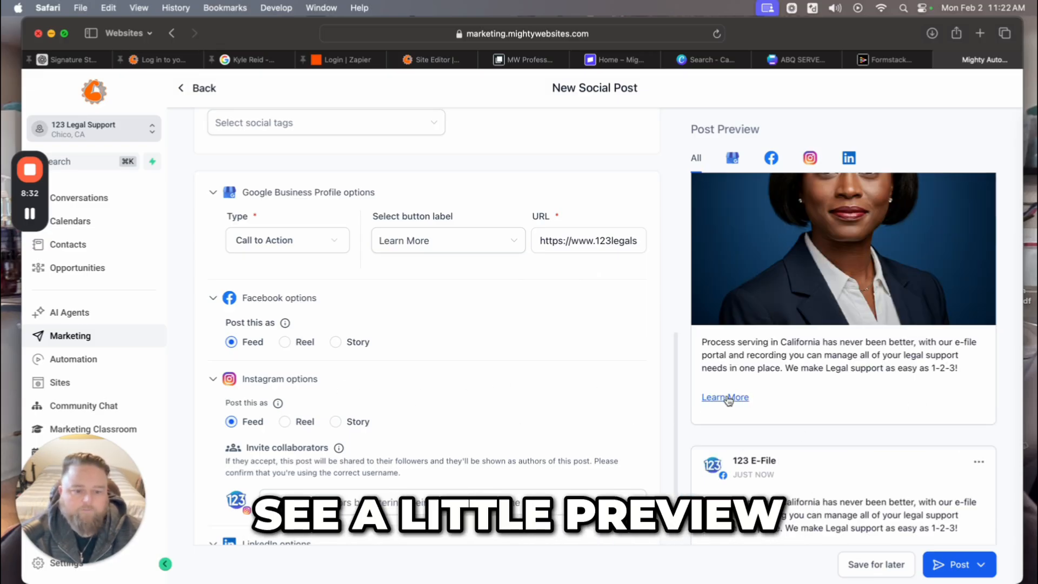
{"action": "scroll", "coordinate": [801, 413], "scroll_direction": "up", "scroll_amount": 3}
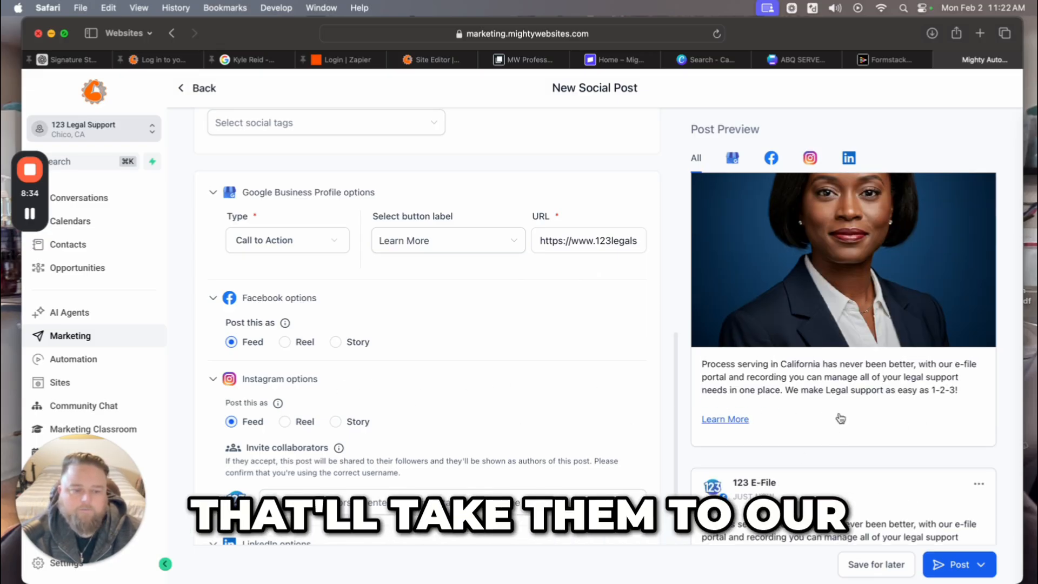
{"action": "scroll", "coordinate": [900, 428], "scroll_direction": "down", "scroll_amount": 10}
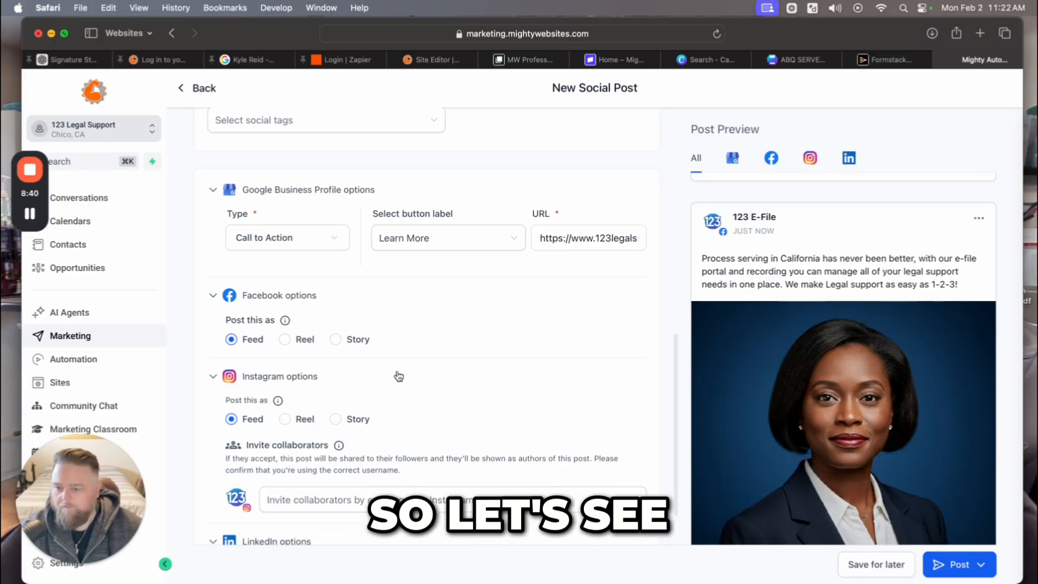
{"action": "scroll", "coordinate": [397, 373], "scroll_direction": "down", "scroll_amount": 2}
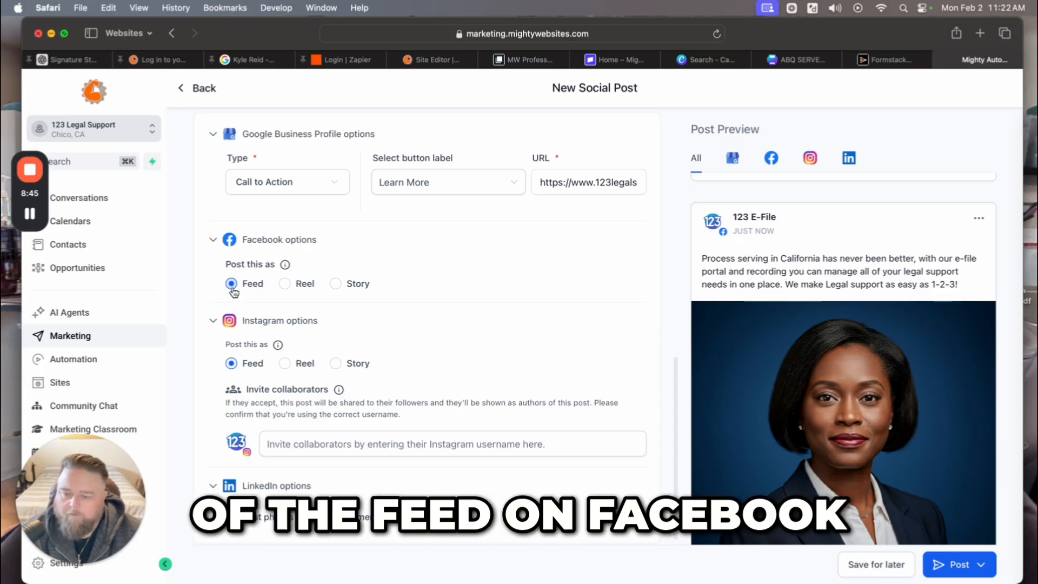
{"action": "scroll", "coordinate": [420, 389], "scroll_direction": "down", "scroll_amount": 1}
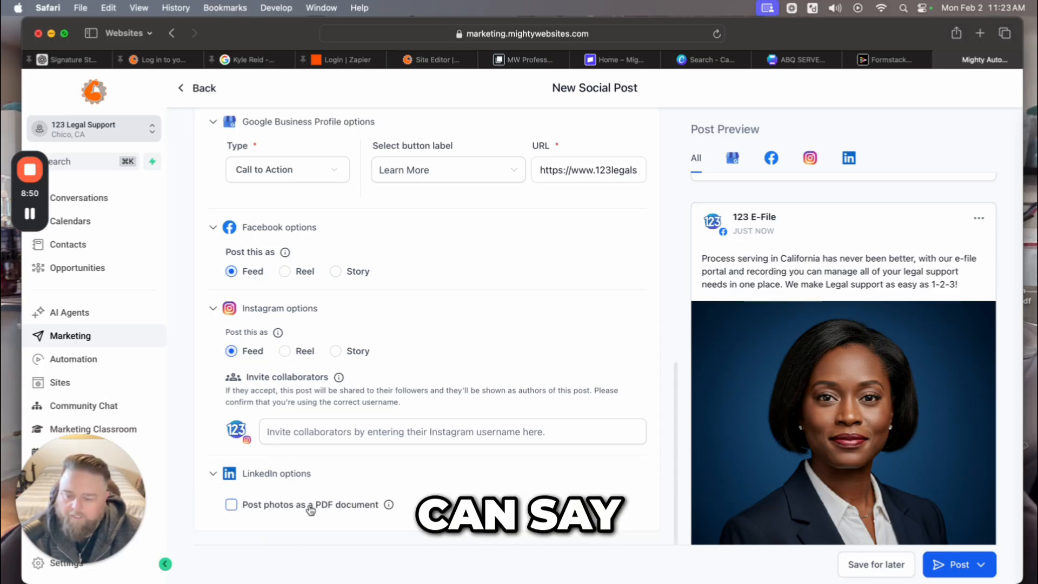
{"action": "scroll", "coordinate": [428, 324], "scroll_direction": "up", "scroll_amount": 4}
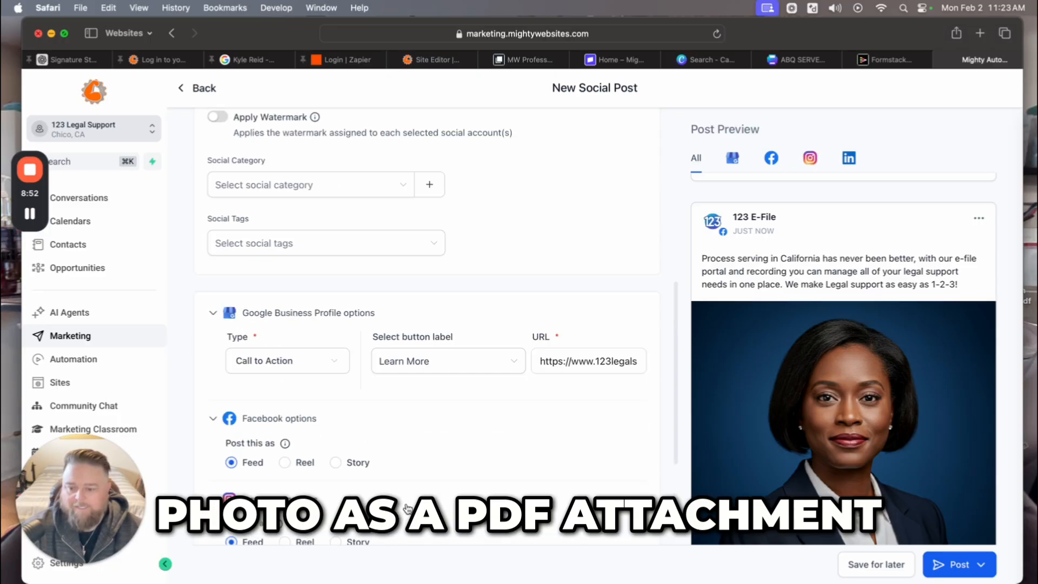
{"action": "scroll", "coordinate": [427, 325], "scroll_direction": "down", "scroll_amount": 4}
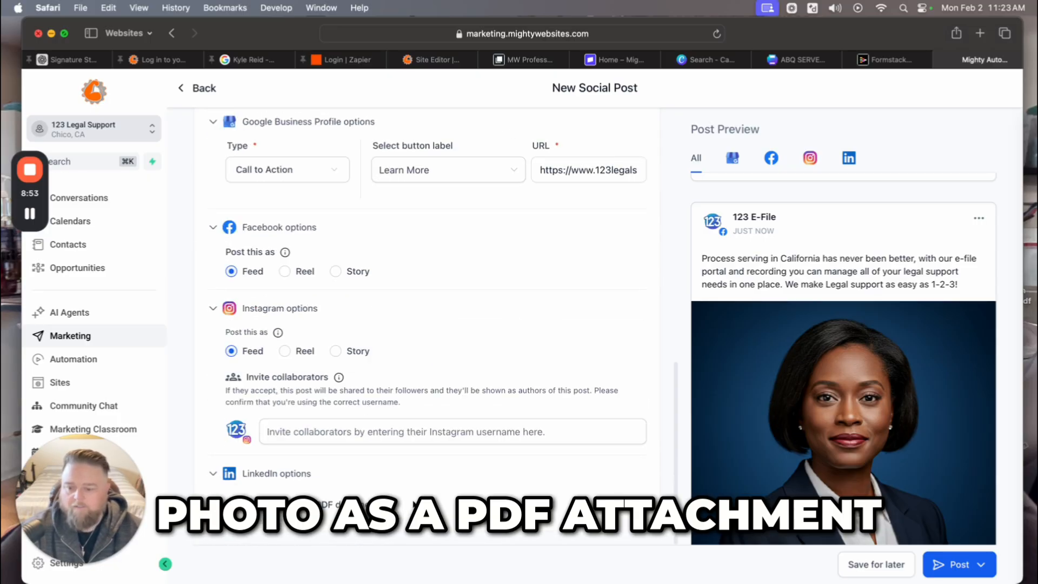
{"action": "left_click", "coordinate": [388, 436]}
{"action": "left_click", "coordinate": [537, 388]}
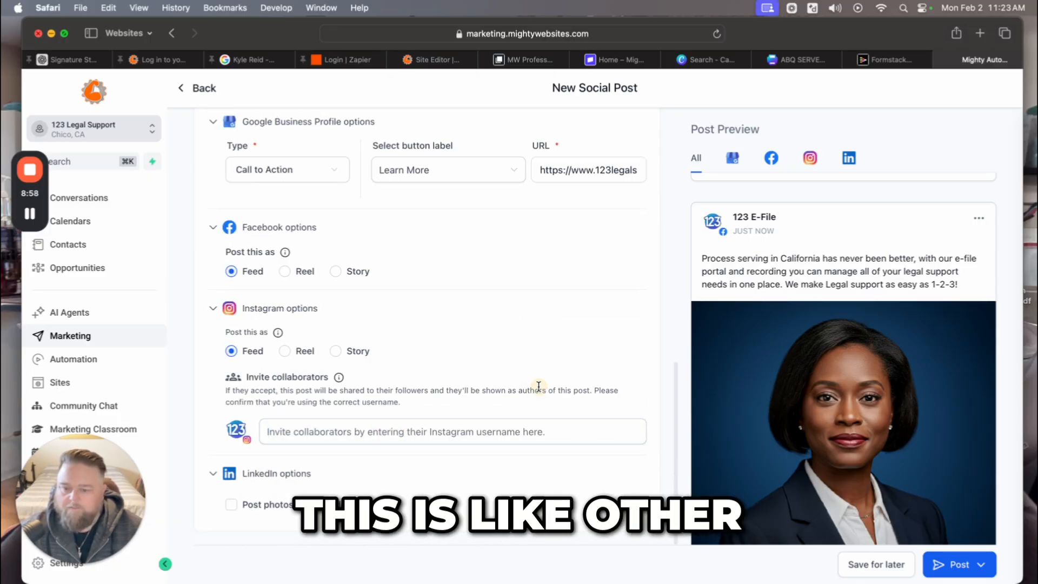
{"action": "scroll", "coordinate": [470, 416], "scroll_direction": "up", "scroll_amount": 10}
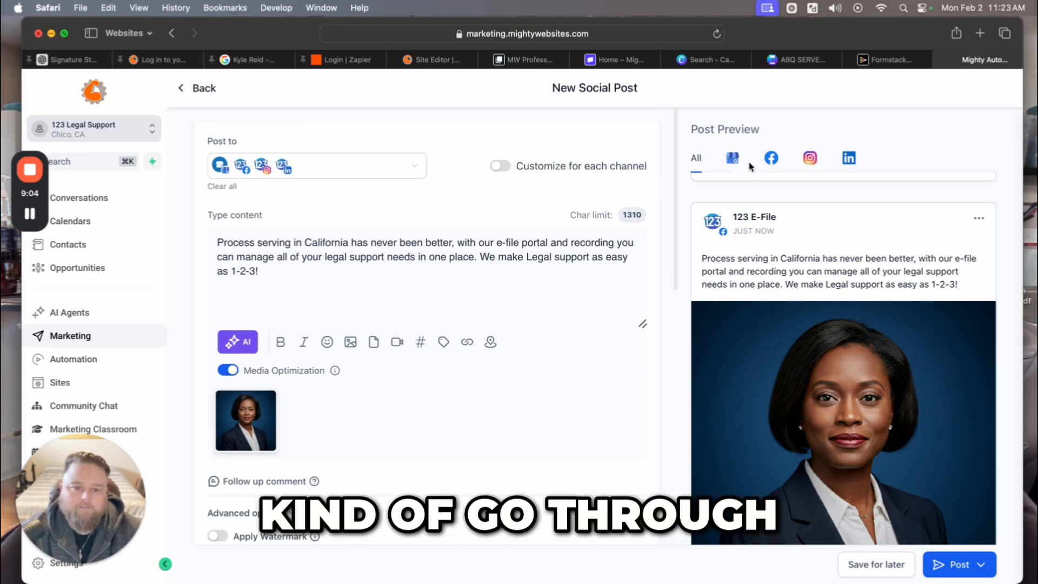
Check the Facebook and Instagram previews, then turn on Customize for each channel.
{"action": "left_click", "coordinate": [773, 162]}
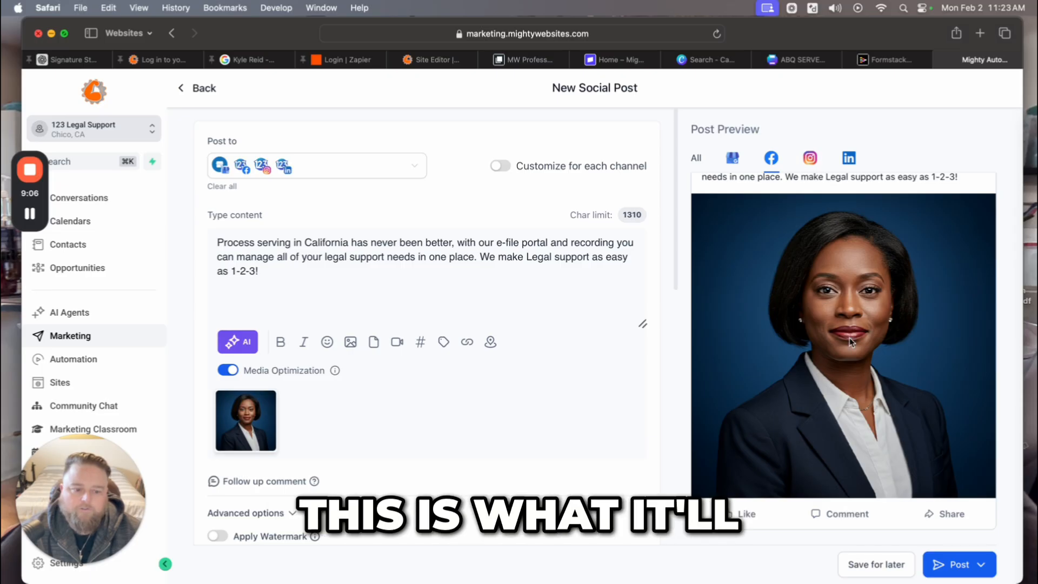
{"action": "scroll", "coordinate": [849, 337], "scroll_direction": "up", "scroll_amount": 2}
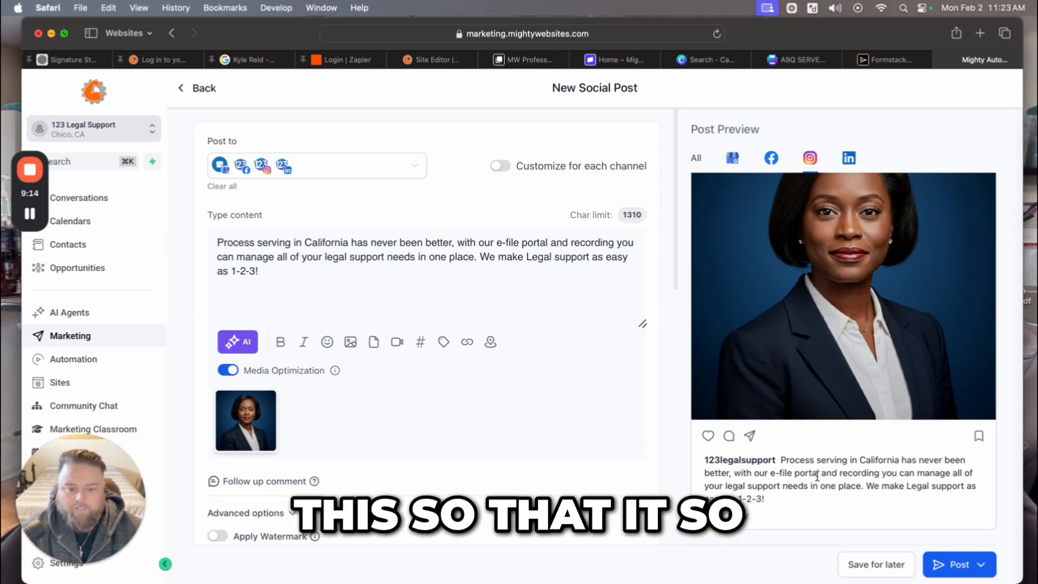
{"action": "scroll", "coordinate": [817, 476], "scroll_direction": "up", "scroll_amount": 2}
{"action": "left_click", "coordinate": [771, 158]}
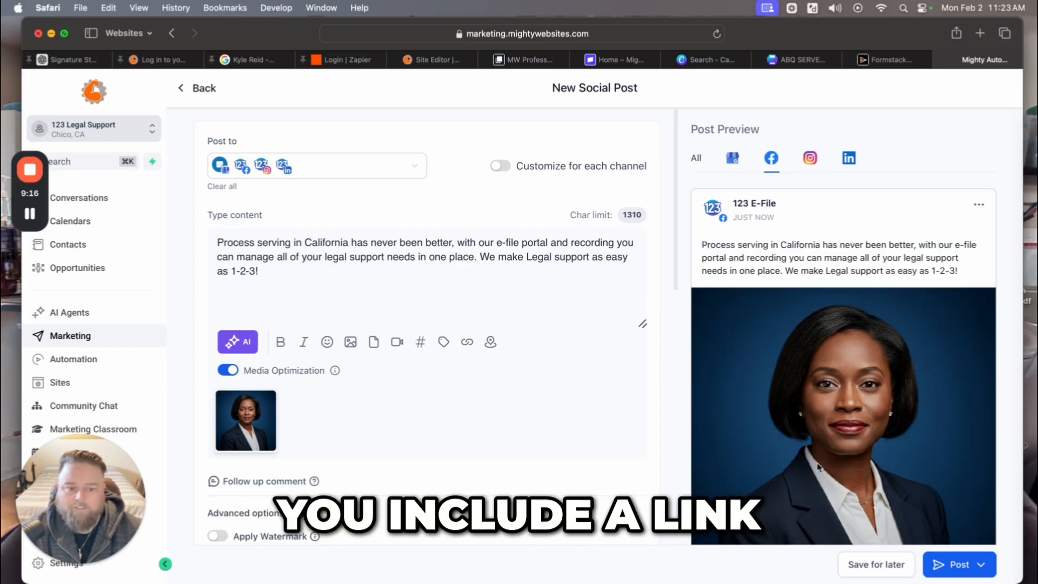
{"action": "scroll", "coordinate": [820, 458], "scroll_direction": "down", "scroll_amount": 2}
{"action": "scroll", "coordinate": [820, 461], "scroll_direction": "up", "scroll_amount": 2}
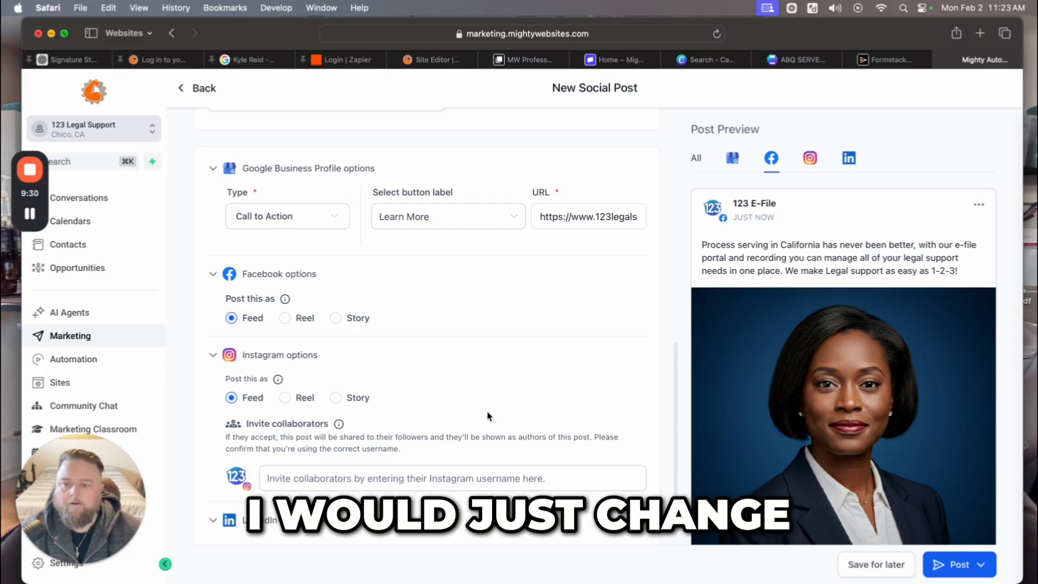
{"action": "scroll", "coordinate": [487, 417], "scroll_direction": "up", "scroll_amount": 8}
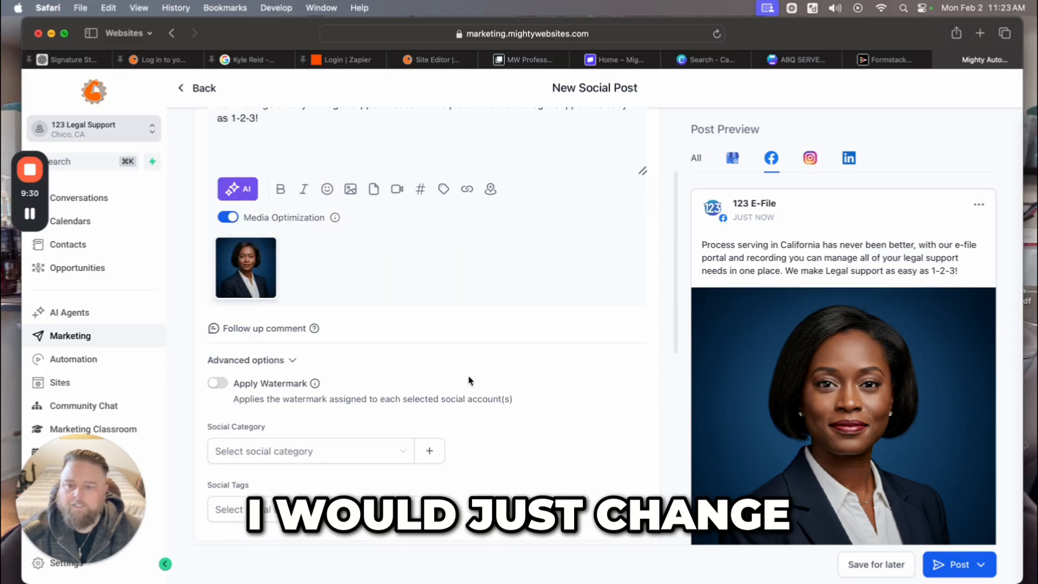
{"action": "scroll", "coordinate": [443, 300], "scroll_direction": "up", "scroll_amount": 3}
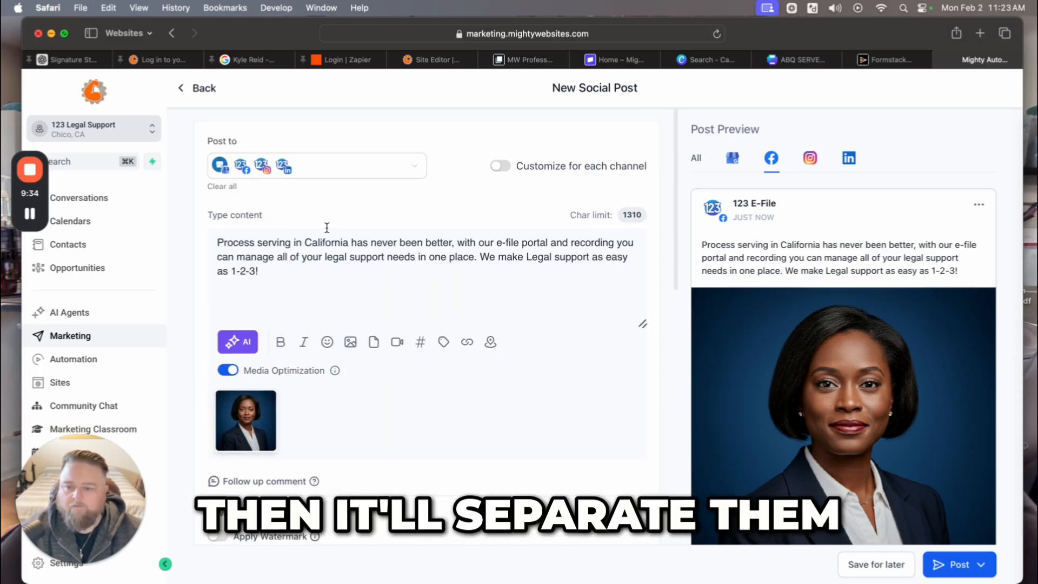
{"action": "left_click", "coordinate": [507, 168]}
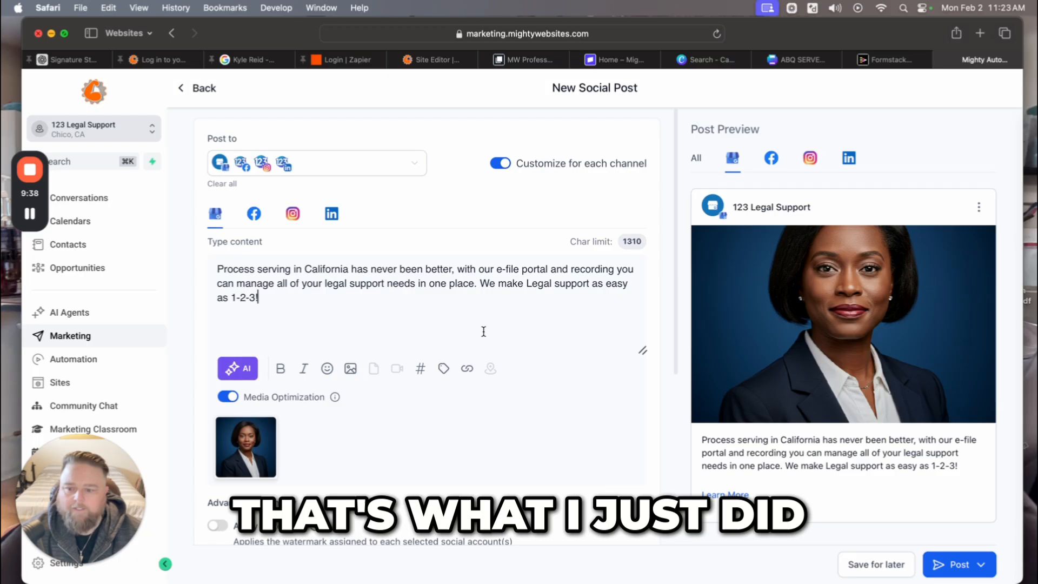
{"action": "scroll", "coordinate": [489, 341], "scroll_direction": "down", "scroll_amount": 5}
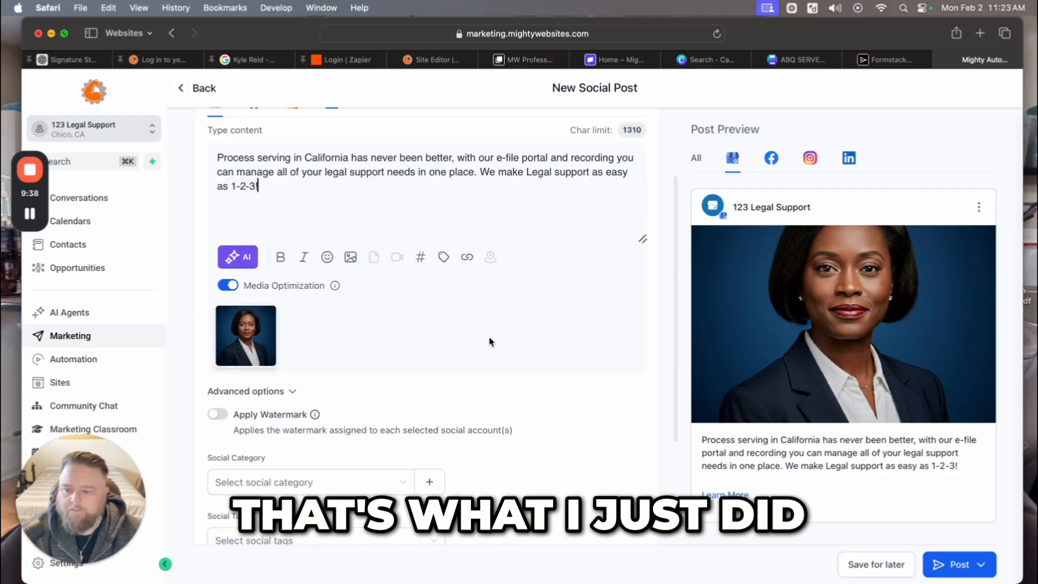
{"action": "scroll", "coordinate": [528, 359], "scroll_direction": "up", "scroll_amount": 5}
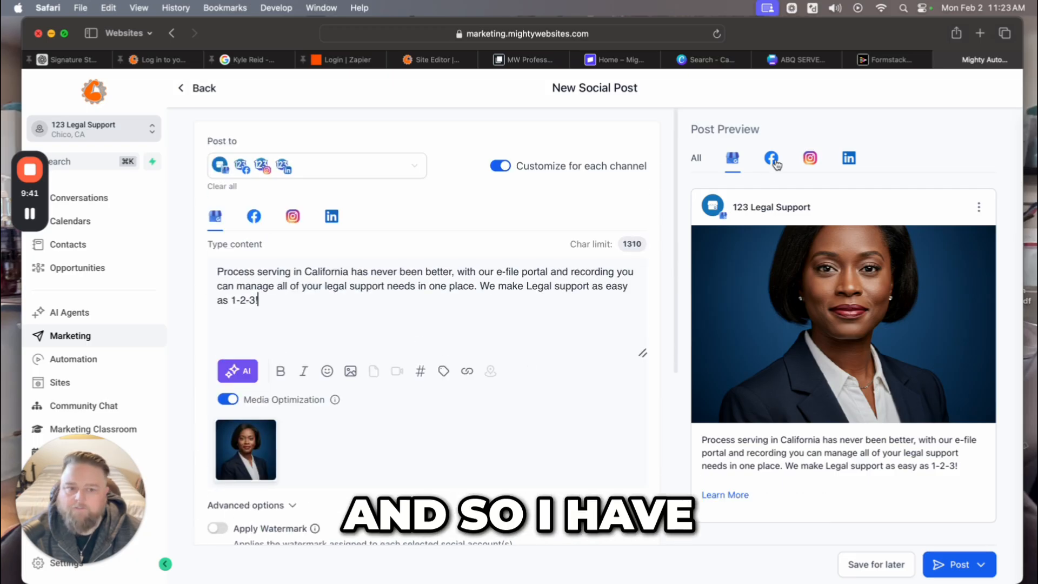
{"action": "left_click", "coordinate": [772, 160]}
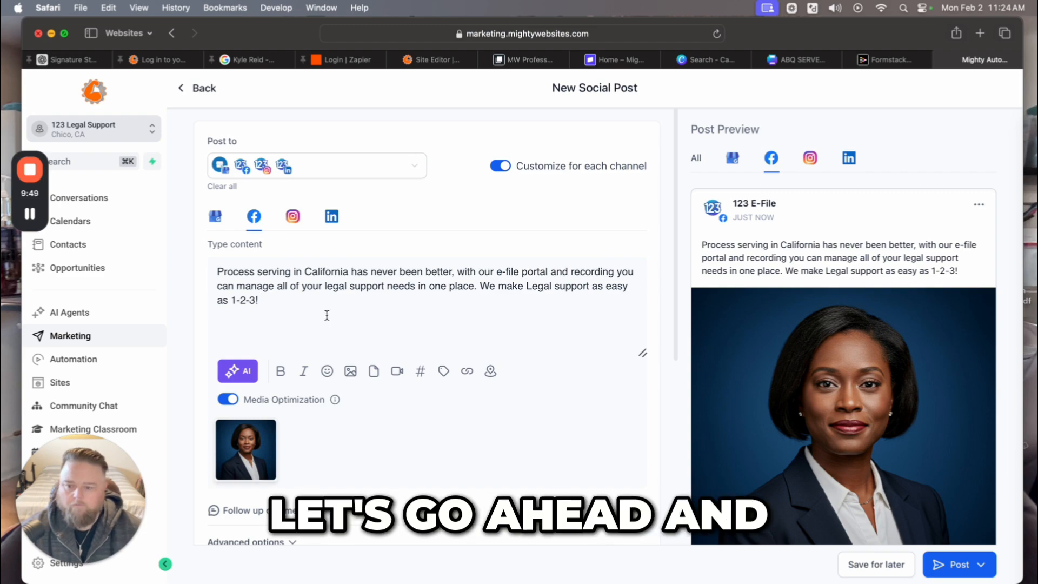
{"action": "type", "text": "ht"}
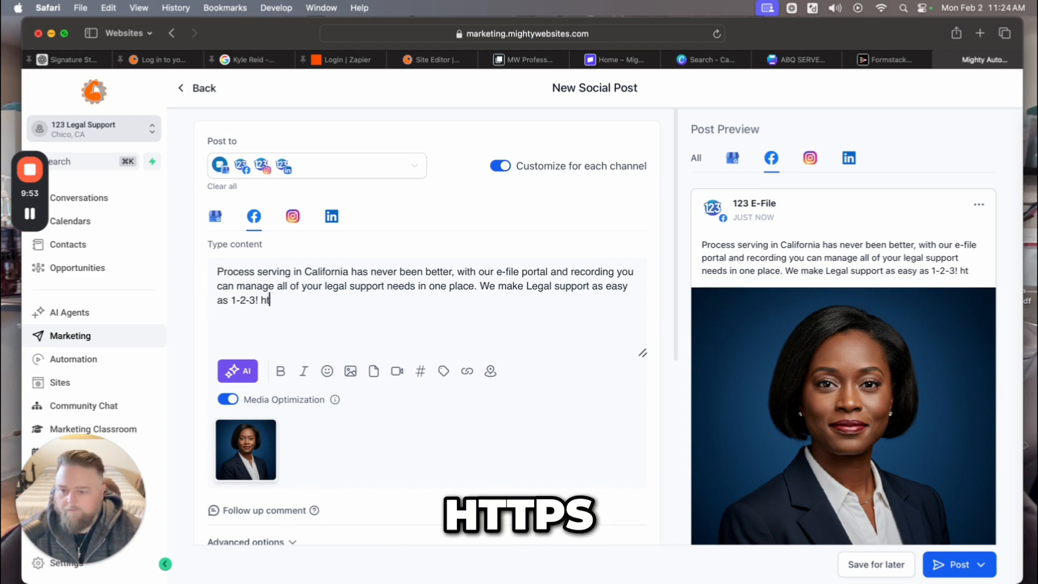
{"action": "type", "text": "tp"}
{"action": "type", "text": "s://www"}
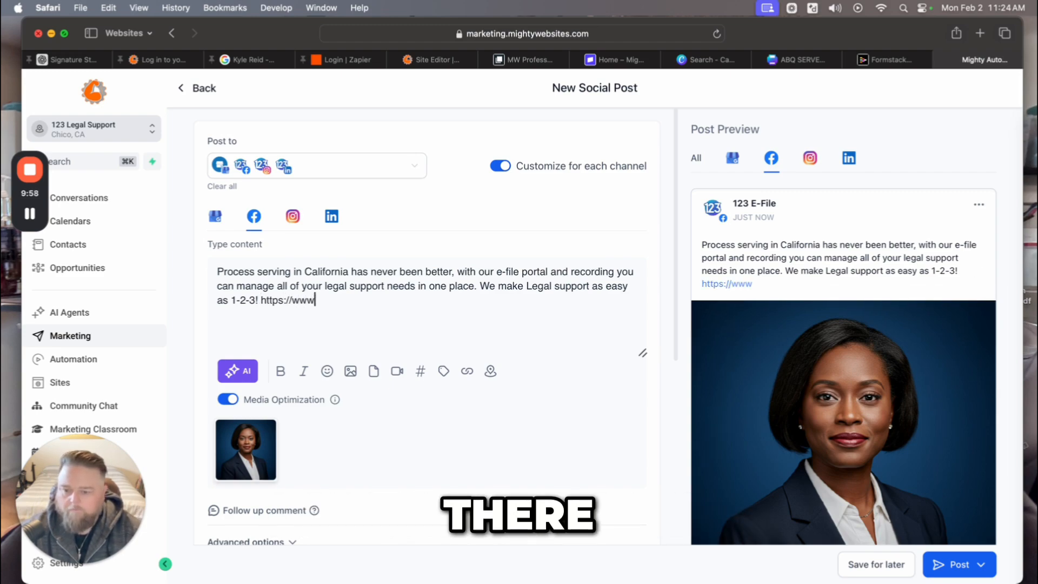
{"action": "type", "text": ".m"}
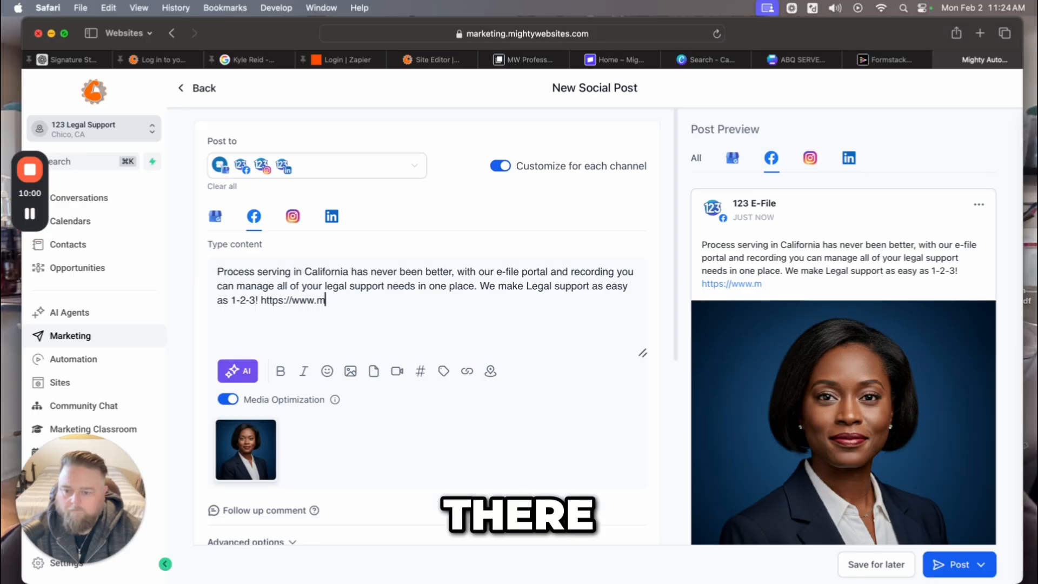
{"action": "key", "text": "BackSpace"}
{"action": "type", "text": "123"}
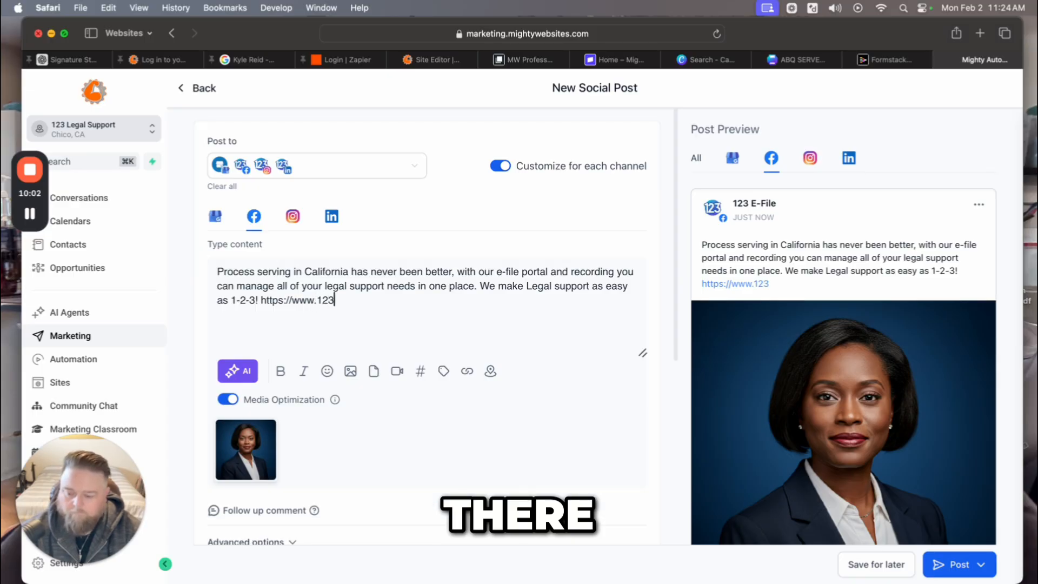
{"action": "type", "text": "legalsu"}
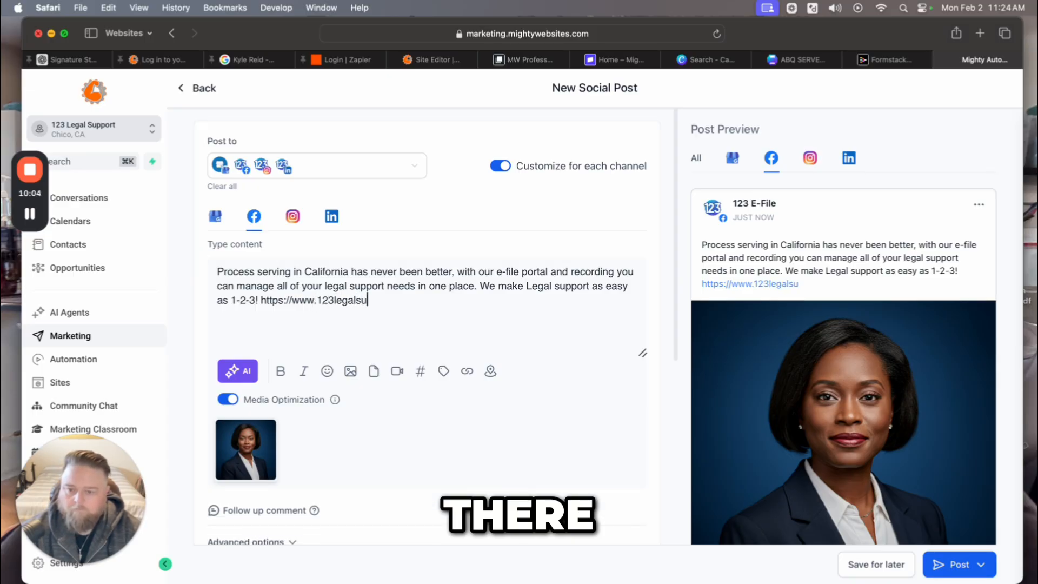
{"action": "type", "text": "pport.com"}
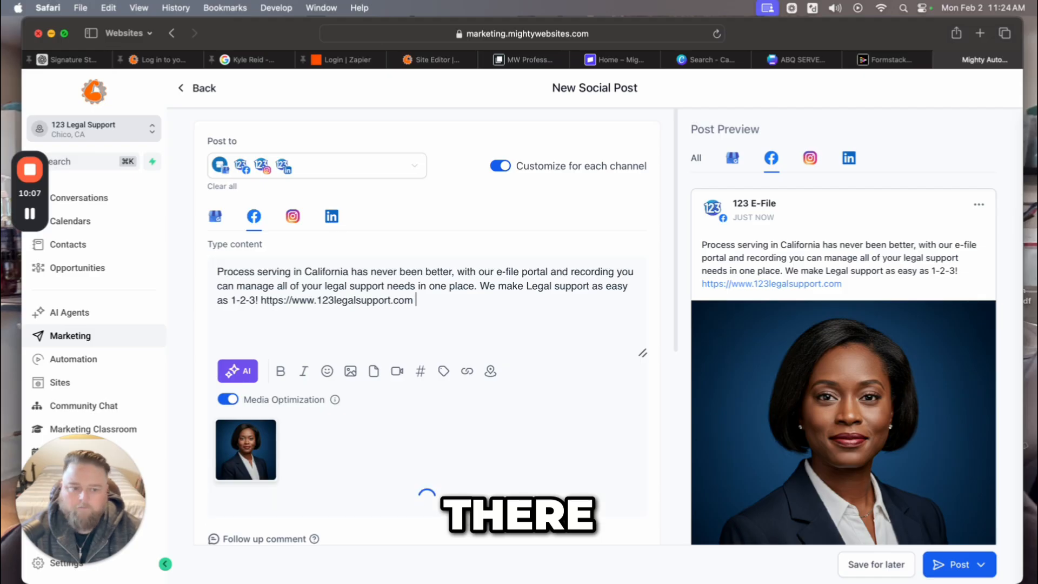
Put 'Visit:' before the link, then bring up the Google Business version.
{"action": "left_click", "coordinate": [262, 300]}
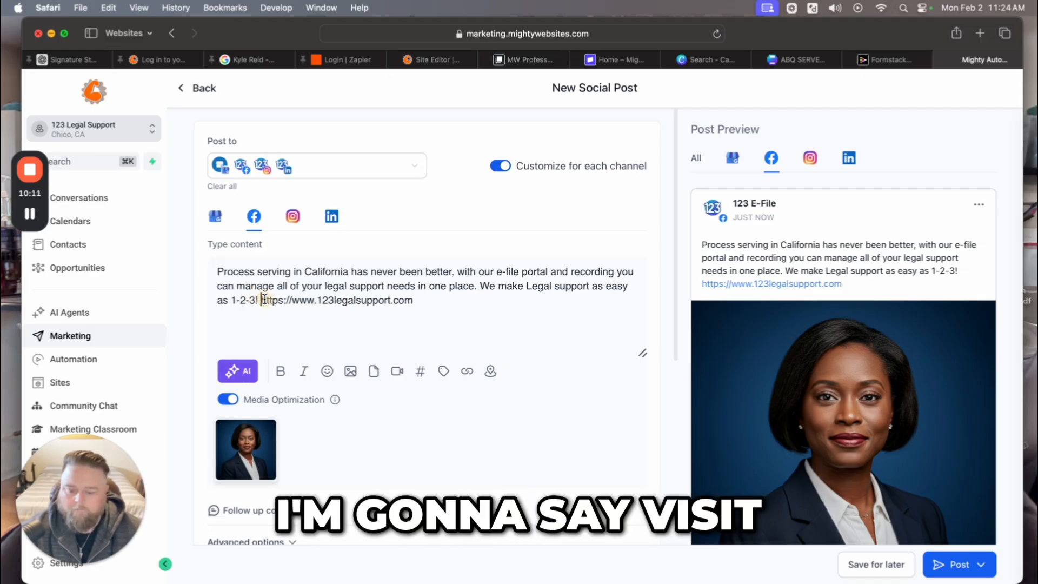
{"action": "type", "text": "Visit:"}
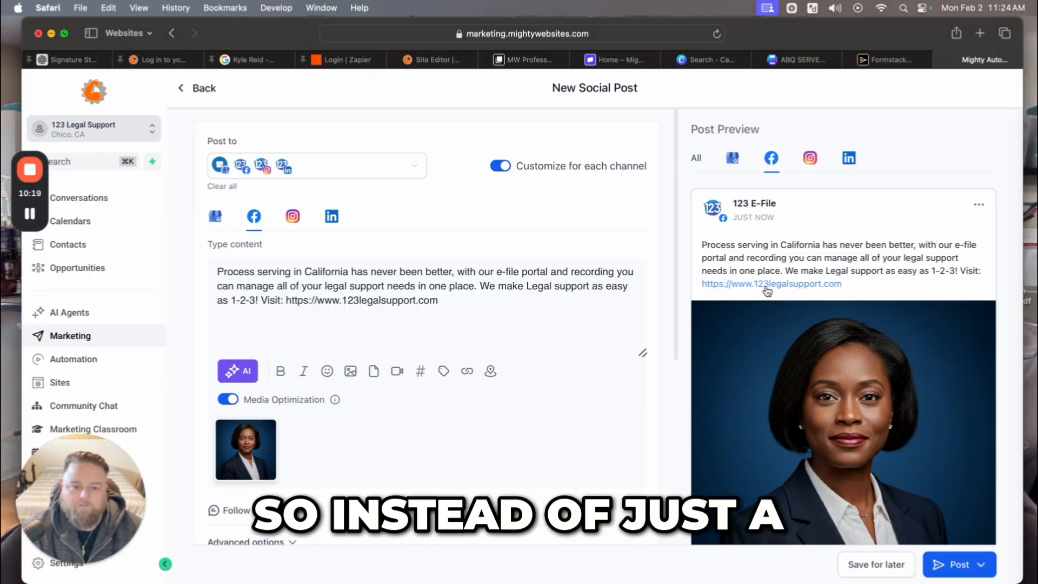
{"action": "left_click", "coordinate": [733, 158]}
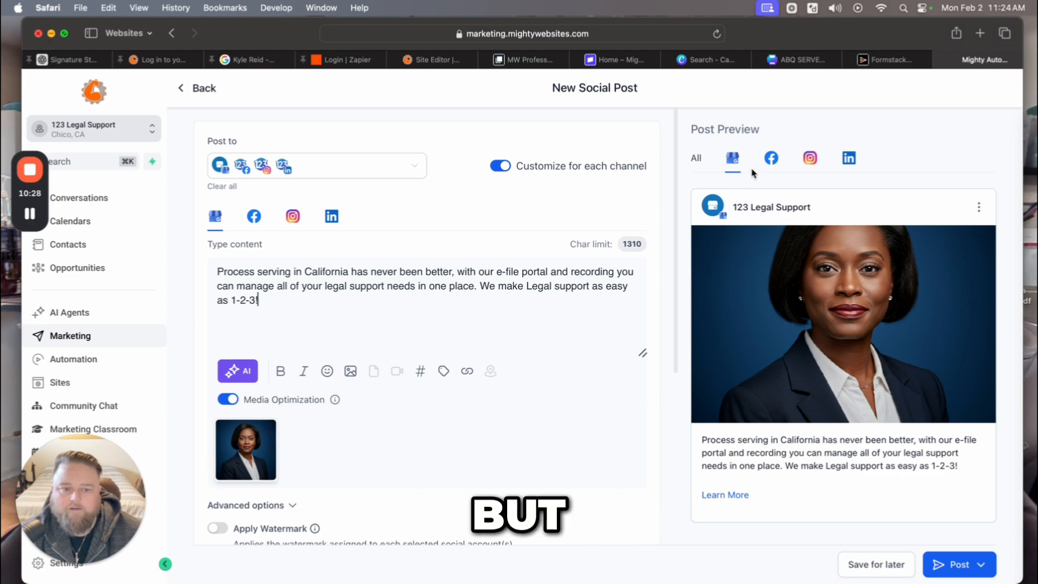
Compare the Facebook and Instagram versions, scrolling to the Instagram Feed posting options.
{"action": "left_click", "coordinate": [772, 159]}
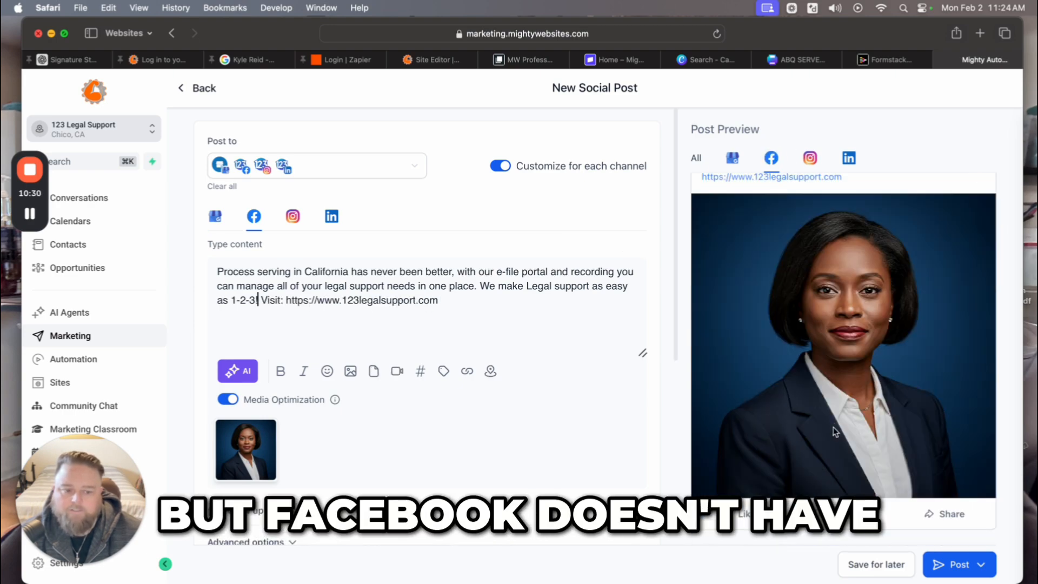
{"action": "scroll", "coordinate": [802, 465], "scroll_direction": "down", "scroll_amount": 3}
{"action": "scroll", "coordinate": [801, 461], "scroll_direction": "up", "scroll_amount": 3}
{"action": "left_click", "coordinate": [809, 158]}
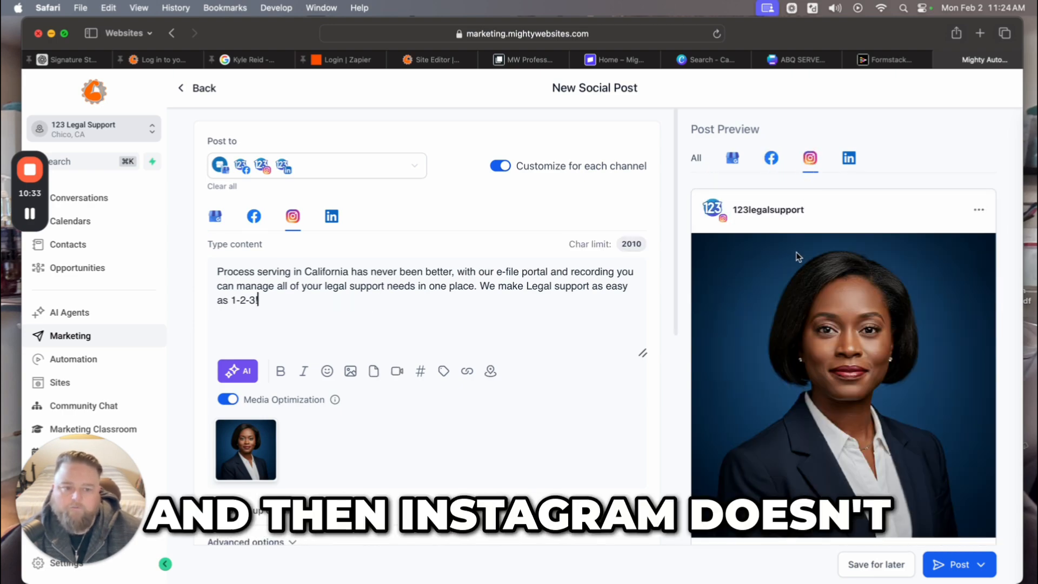
{"action": "scroll", "coordinate": [842, 400], "scroll_direction": "down", "scroll_amount": 2}
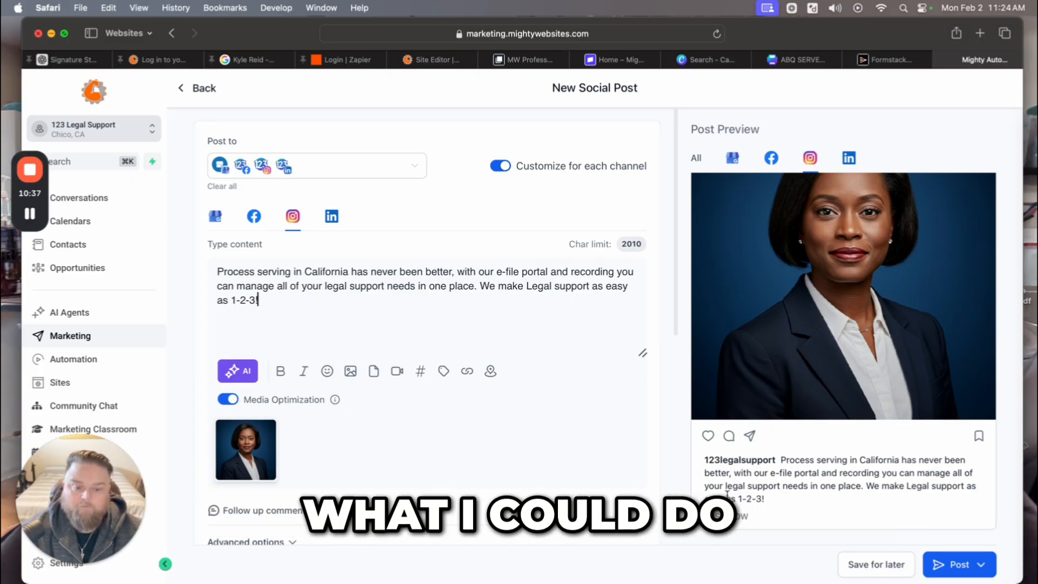
{"action": "scroll", "coordinate": [452, 412], "scroll_direction": "down", "scroll_amount": 6}
{"action": "scroll", "coordinate": [454, 412], "scroll_direction": "down", "scroll_amount": 2}
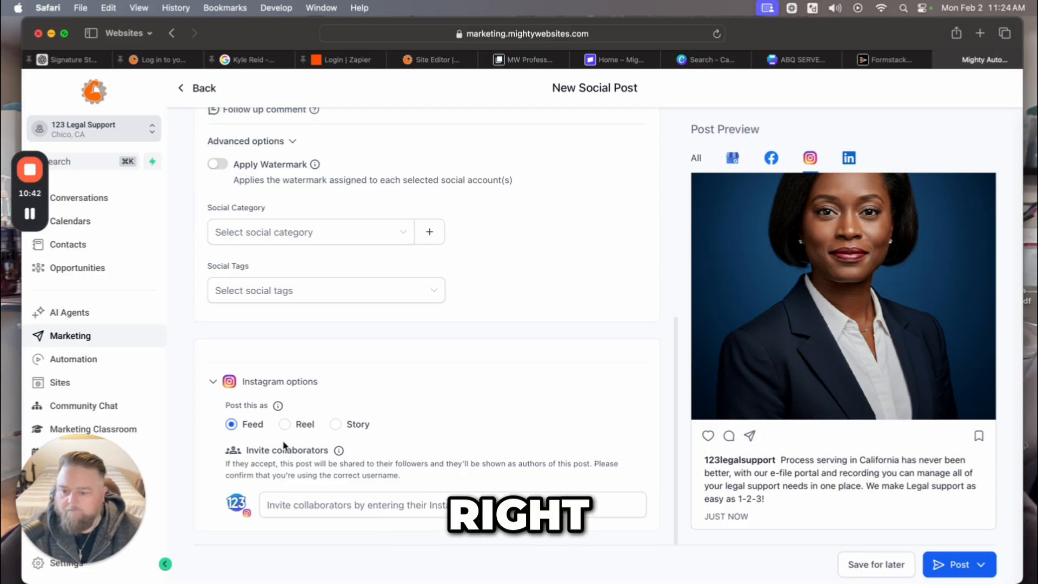
Start the Instagram follow-up comment with 'Check out our'.
{"action": "type", "text": "Check out our website here:"}
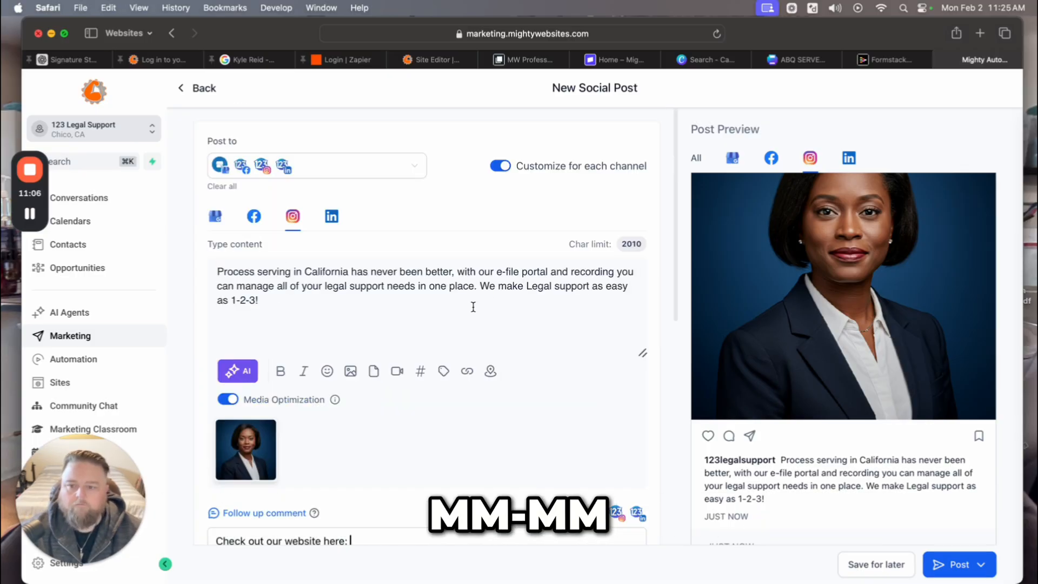
{"action": "scroll", "coordinate": [480, 306], "scroll_direction": "down", "scroll_amount": 7}
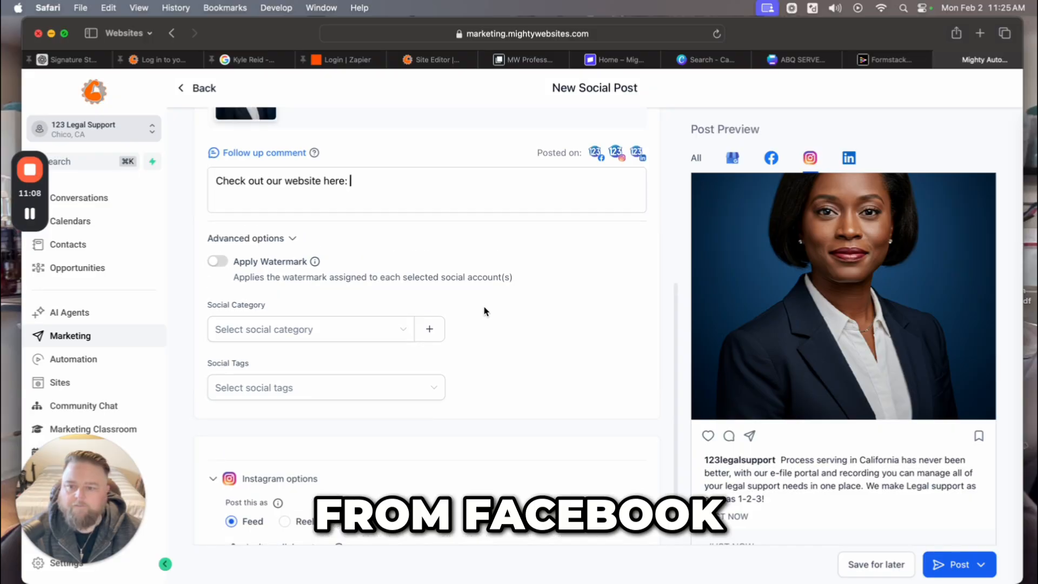
{"action": "scroll", "coordinate": [484, 311], "scroll_direction": "down", "scroll_amount": 2}
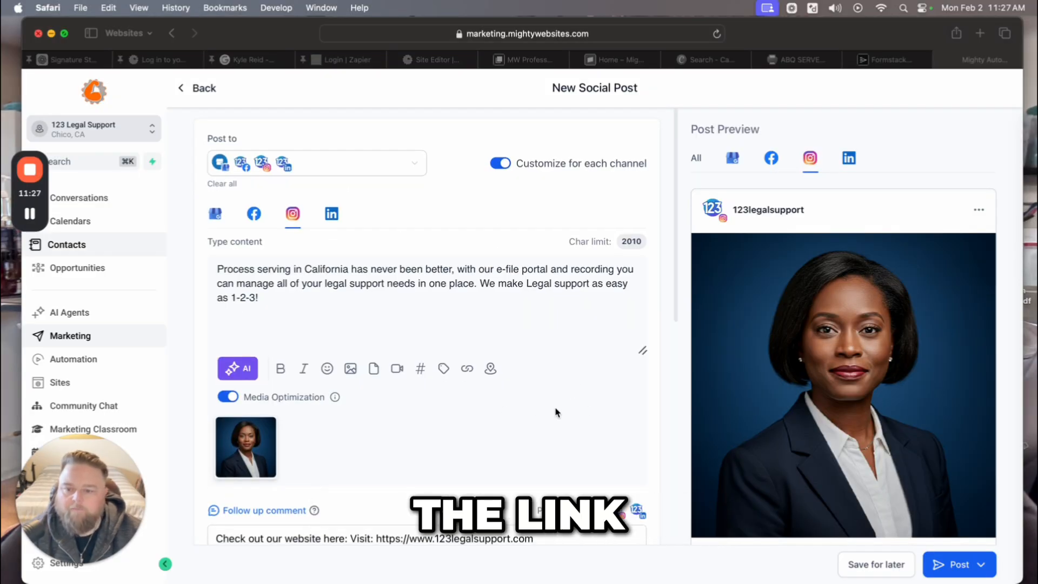
{"action": "scroll", "coordinate": [492, 415], "scroll_direction": "down", "scroll_amount": 4}
{"action": "scroll", "coordinate": [527, 407], "scroll_direction": "up", "scroll_amount": 4}
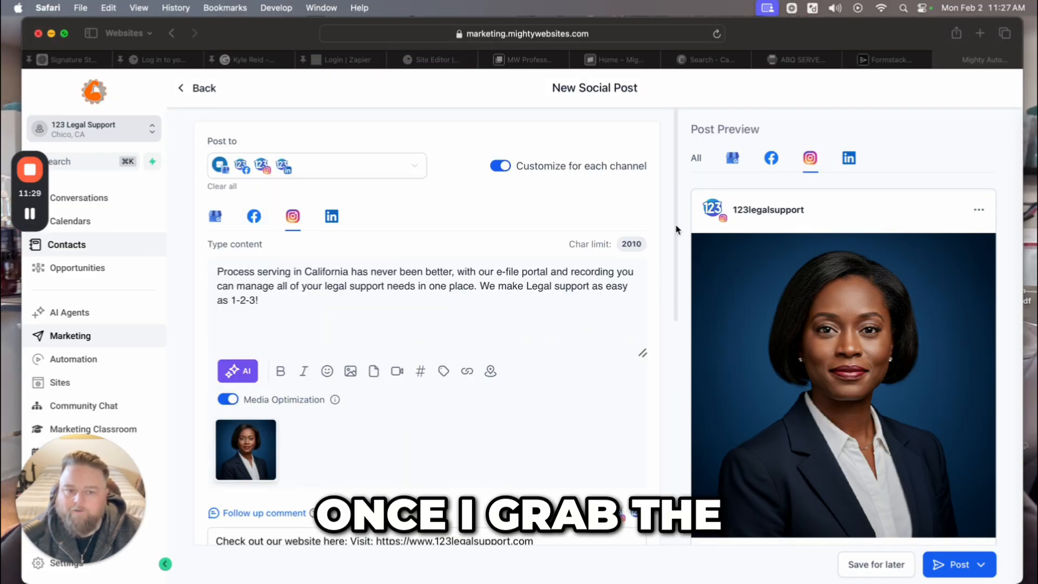
Finish the comment with the Visit link from the Facebook version, then show the LinkedIn version.
{"action": "left_click", "coordinate": [772, 162]}
{"action": "left_click", "coordinate": [772, 160]}
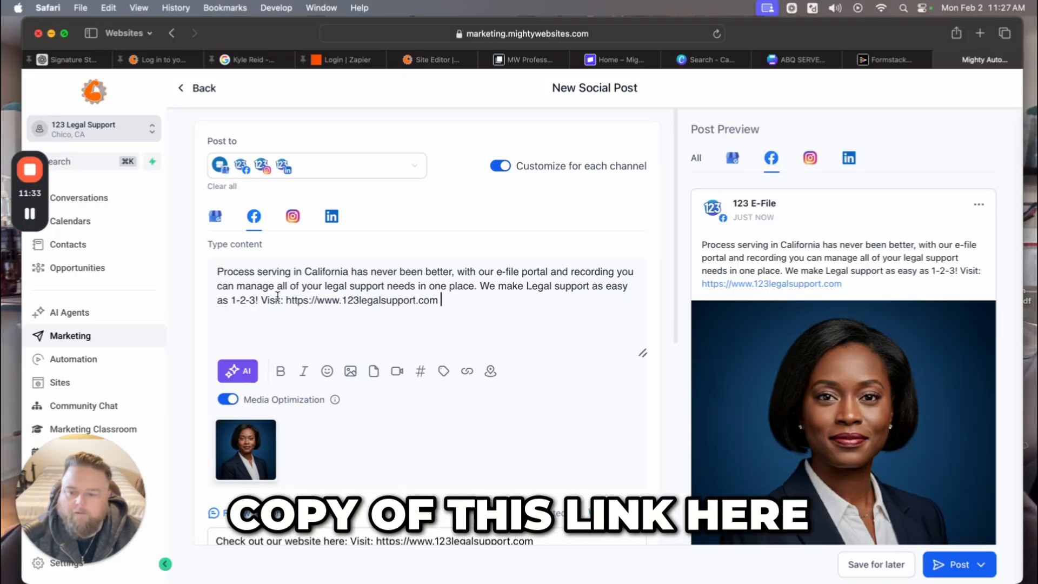
{"action": "left_click", "coordinate": [810, 158]}
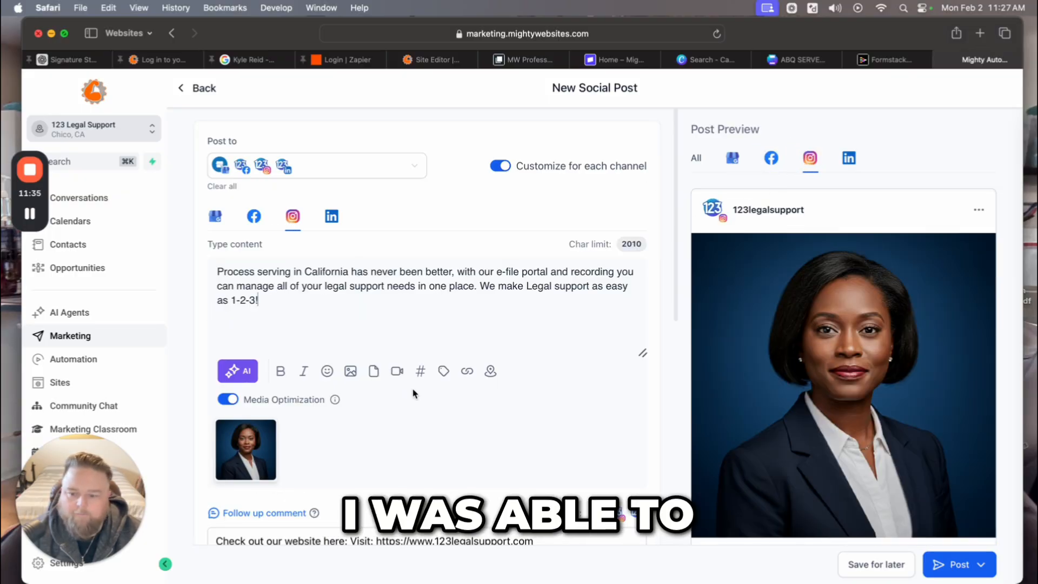
{"action": "scroll", "coordinate": [412, 390], "scroll_direction": "down", "scroll_amount": 3}
{"action": "left_click", "coordinate": [533, 395]}
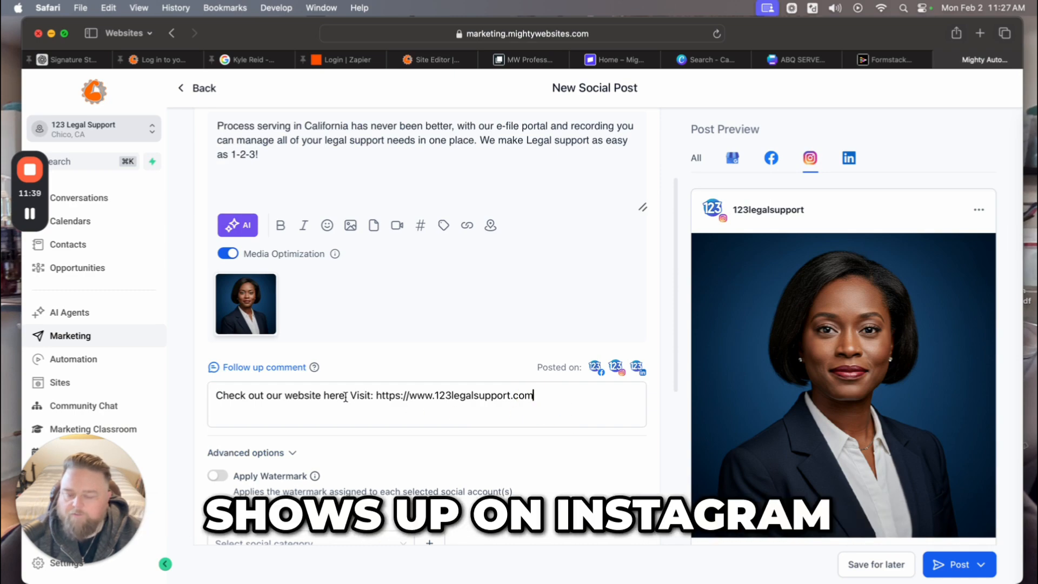
{"action": "scroll", "coordinate": [379, 411], "scroll_direction": "up", "scroll_amount": 3}
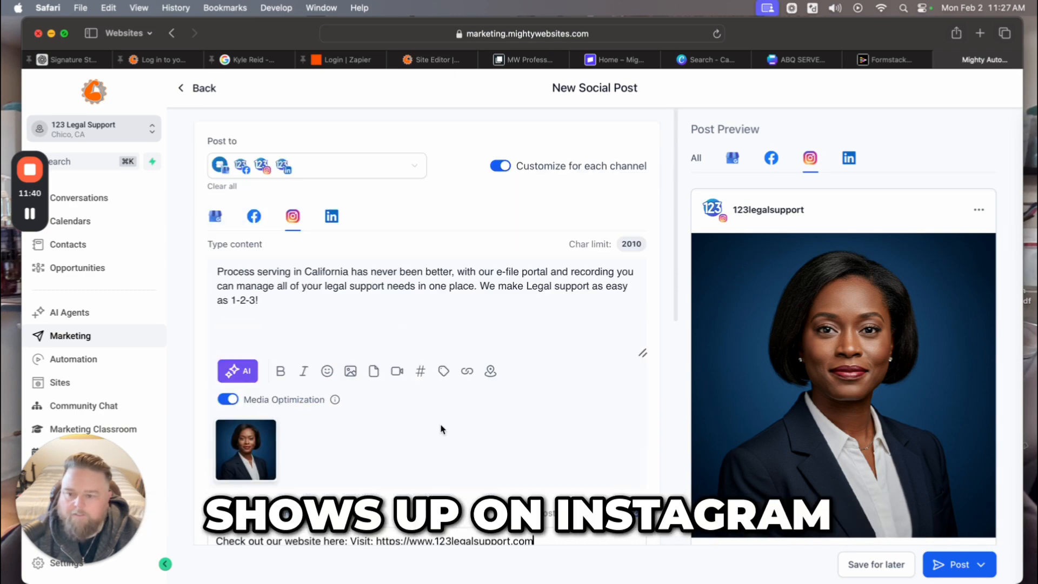
{"action": "left_click", "coordinate": [848, 158]}
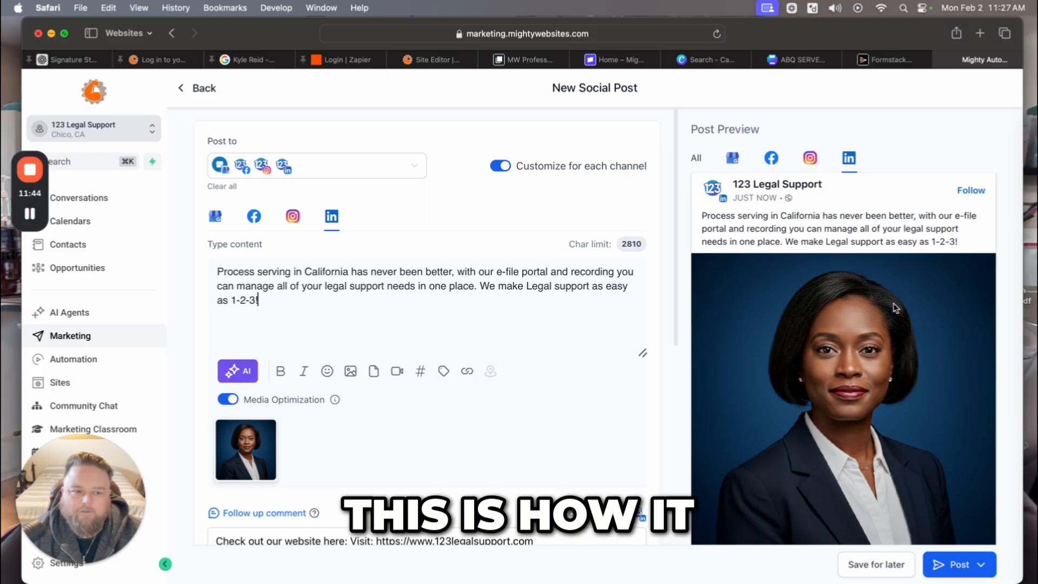
{"action": "scroll", "coordinate": [885, 312], "scroll_direction": "down", "scroll_amount": 2}
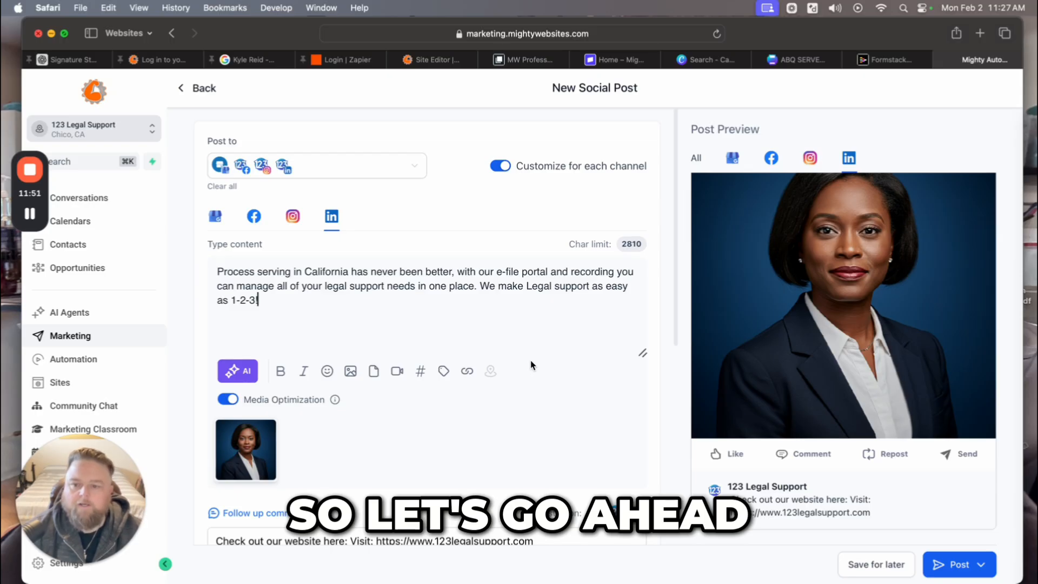
{"action": "scroll", "coordinate": [581, 378], "scroll_direction": "down", "scroll_amount": 5}
{"action": "scroll", "coordinate": [522, 384], "scroll_direction": "up", "scroll_amount": 5}
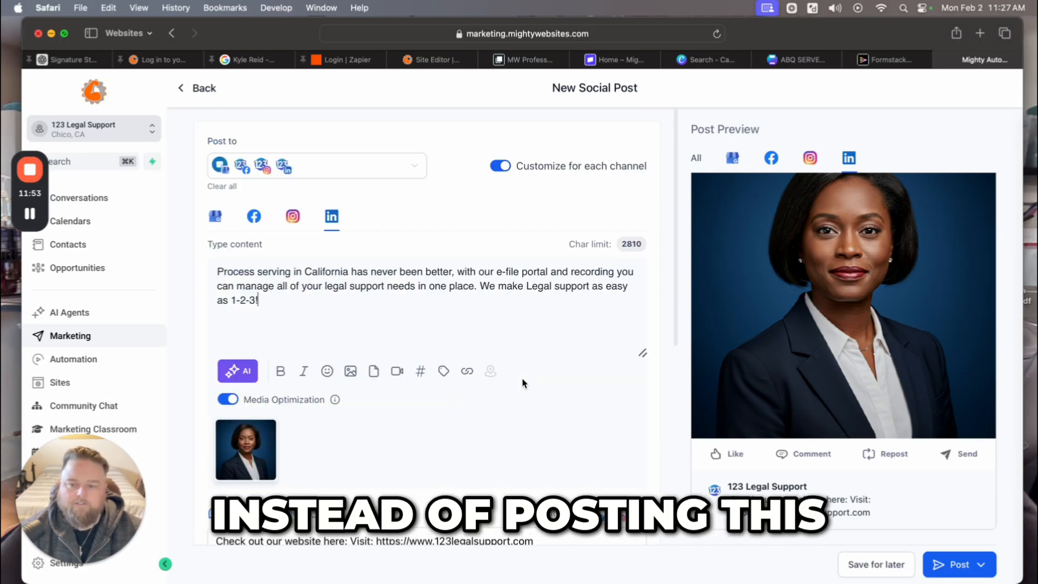
{"action": "scroll", "coordinate": [823, 286], "scroll_direction": "up", "scroll_amount": 2}
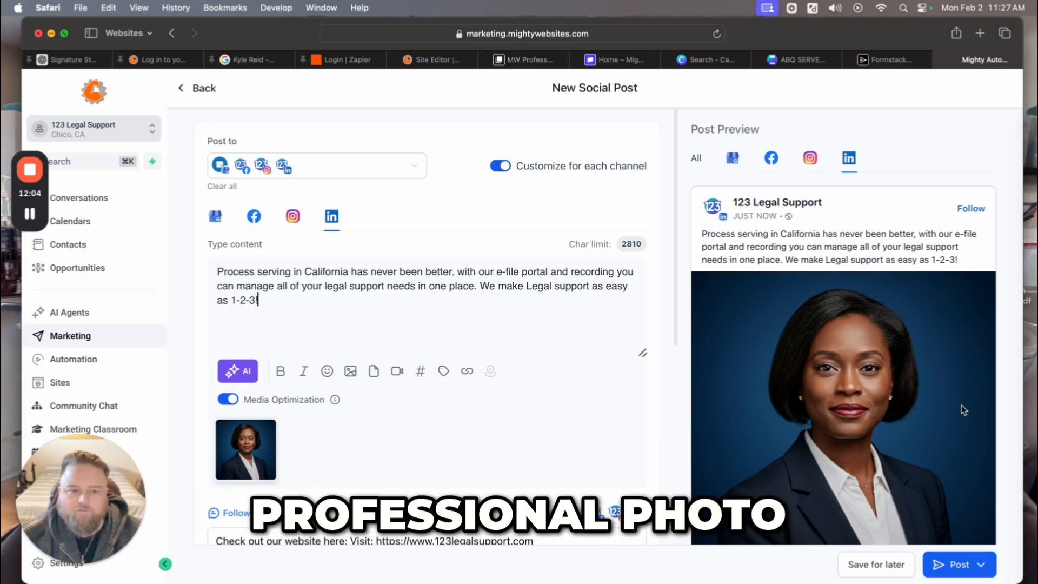
{"action": "scroll", "coordinate": [961, 405], "scroll_direction": "down", "scroll_amount": 2}
{"action": "scroll", "coordinate": [962, 403], "scroll_direction": "down", "scroll_amount": 3}
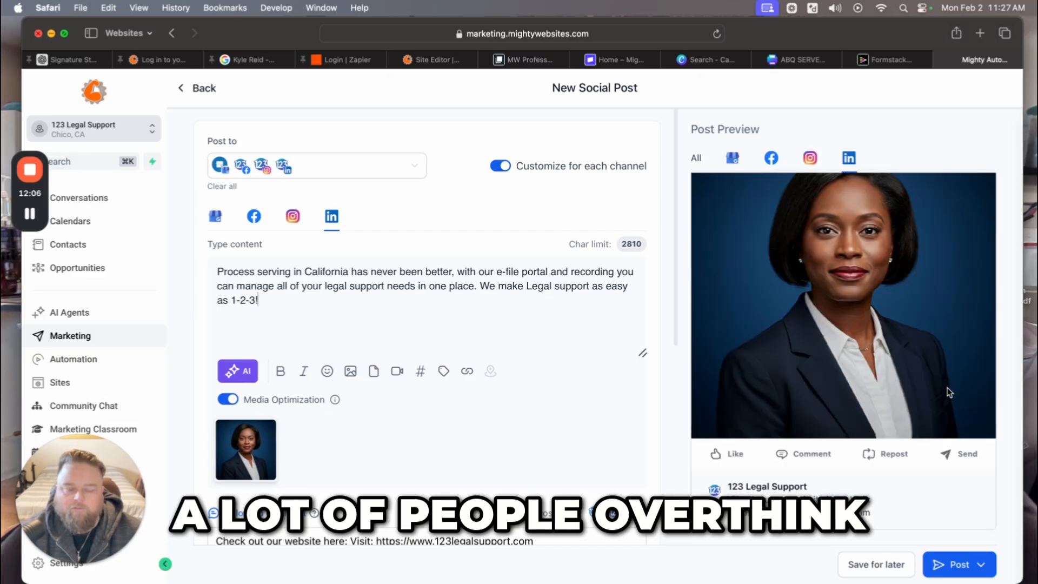
{"action": "scroll", "coordinate": [938, 379], "scroll_direction": "up", "scroll_amount": 5}
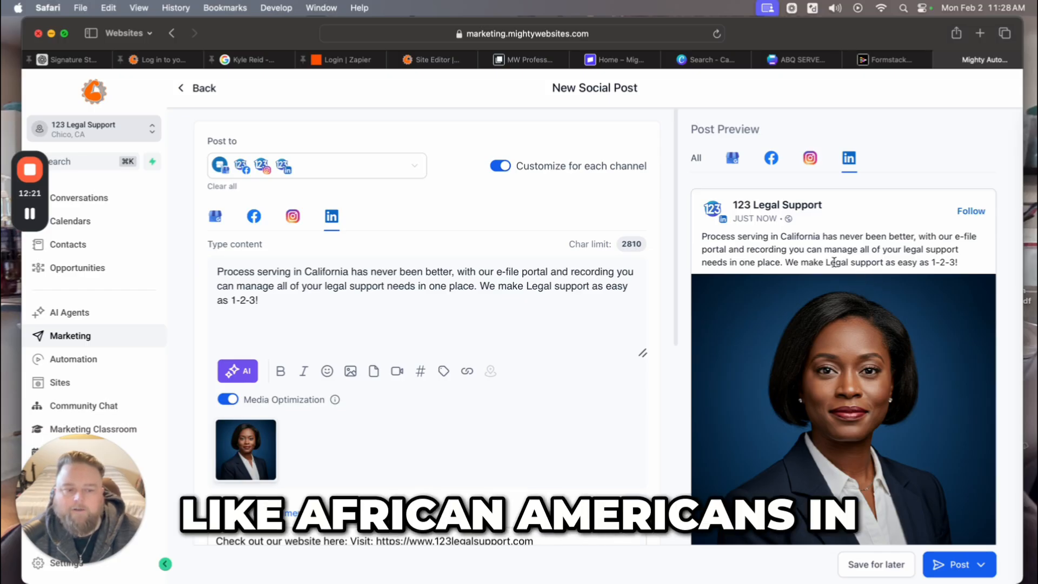
{"action": "left_click_drag", "start_coordinate": [883, 262], "coordinate": [781, 262]}
{"action": "left_click", "coordinate": [732, 254]}
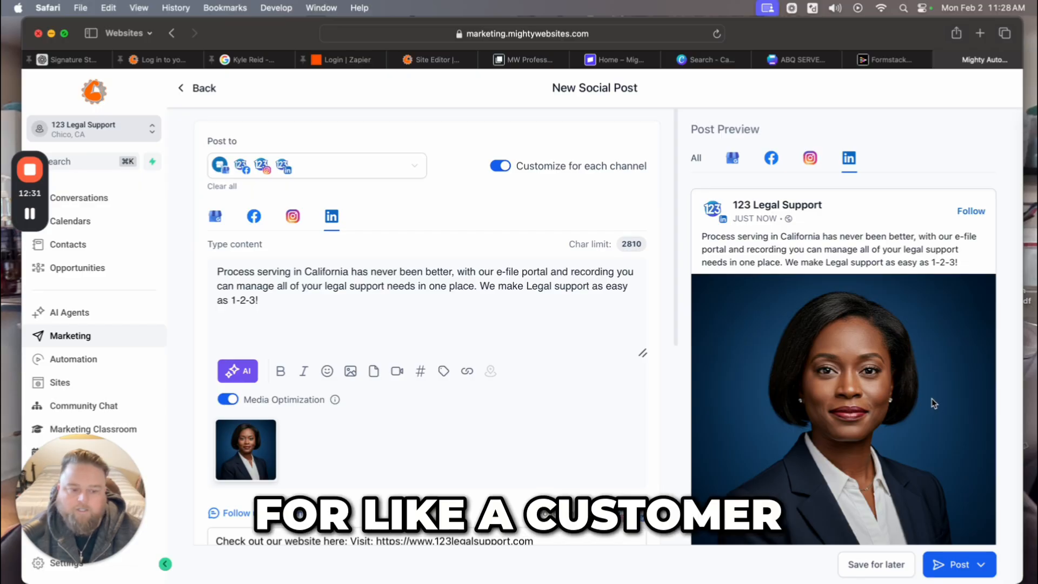
{"action": "scroll", "coordinate": [932, 398], "scroll_direction": "down", "scroll_amount": 4}
{"action": "scroll", "coordinate": [929, 405], "scroll_direction": "up", "scroll_amount": 4}
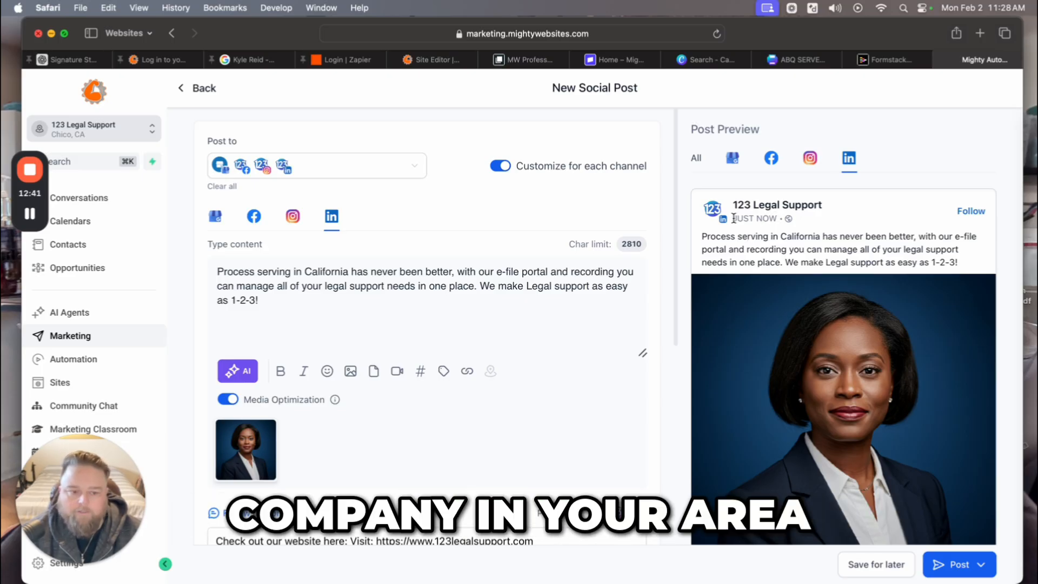
{"action": "scroll", "coordinate": [952, 457], "scroll_direction": "down", "scroll_amount": 3}
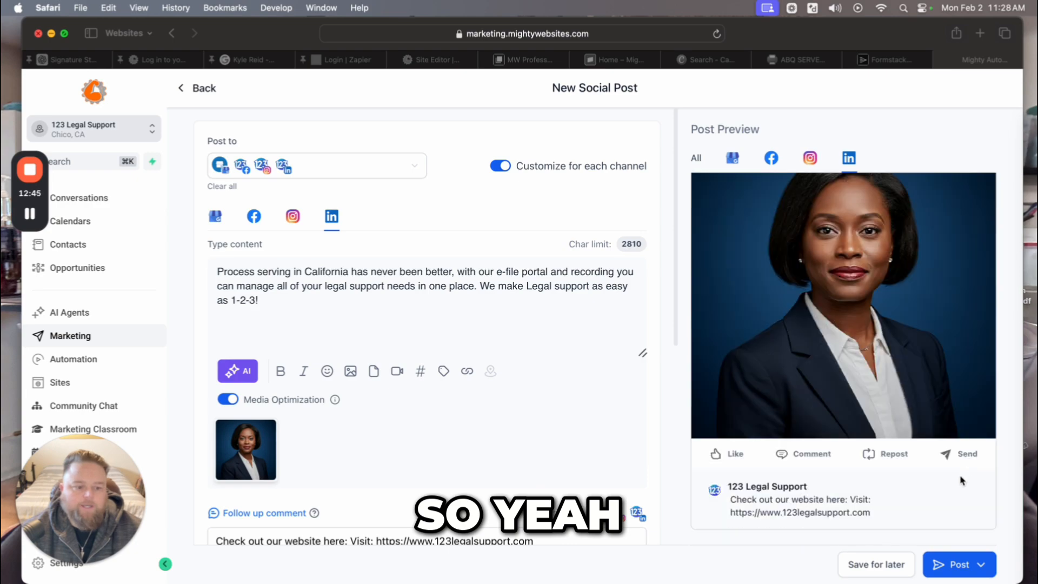
{"action": "left_click", "coordinate": [982, 567]}
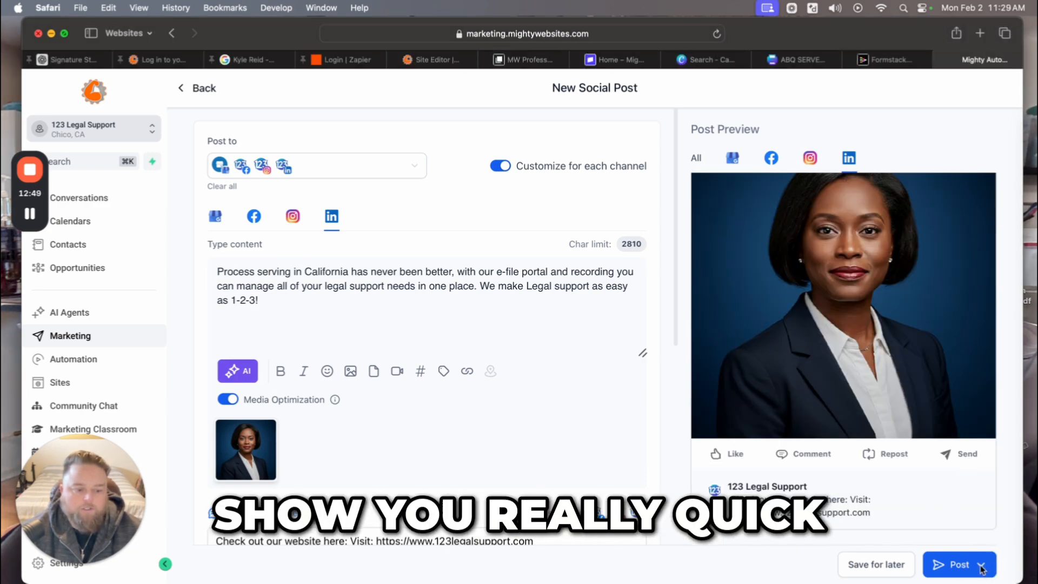
{"action": "left_click", "coordinate": [981, 567]}
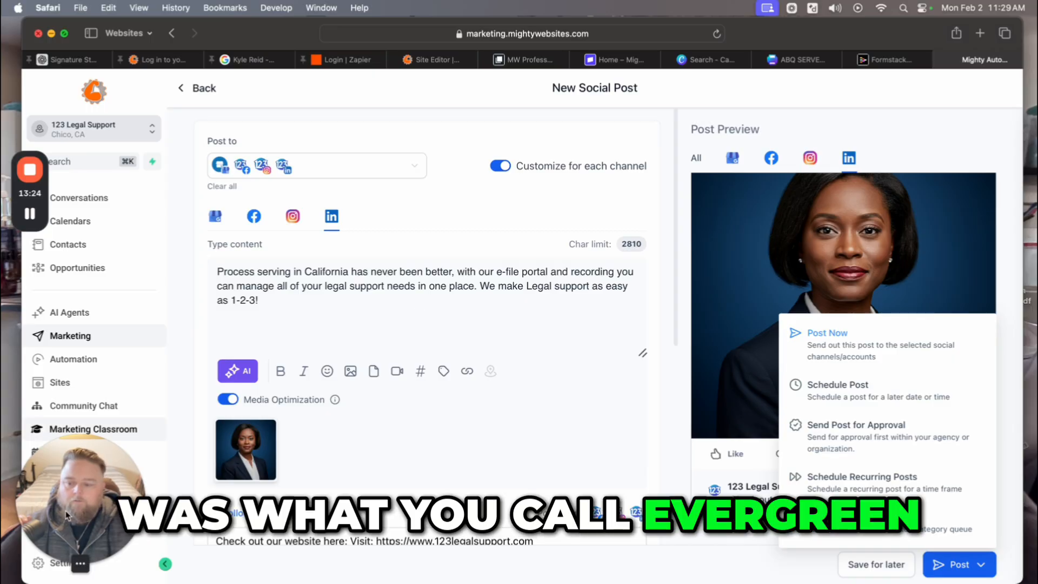
{"action": "left_click", "coordinate": [80, 564]}
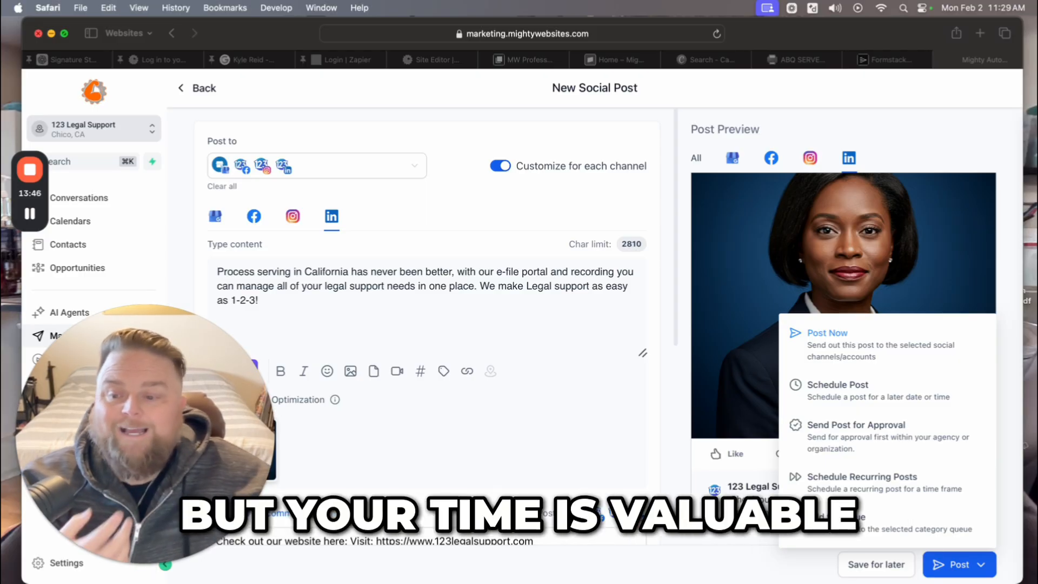
{"action": "mouse_move", "coordinate": [144, 541]}
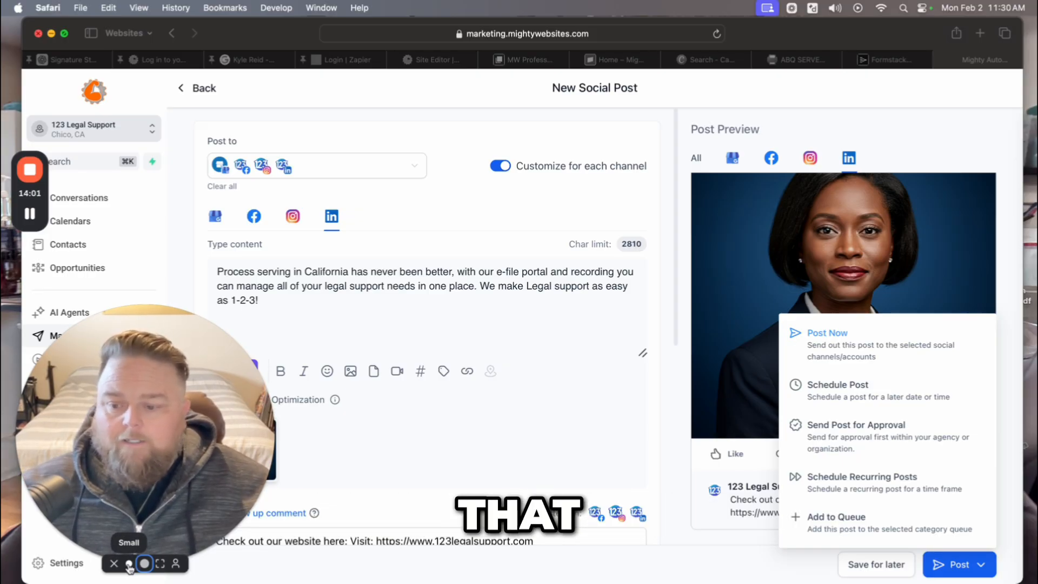
{"action": "left_click", "coordinate": [128, 565]}
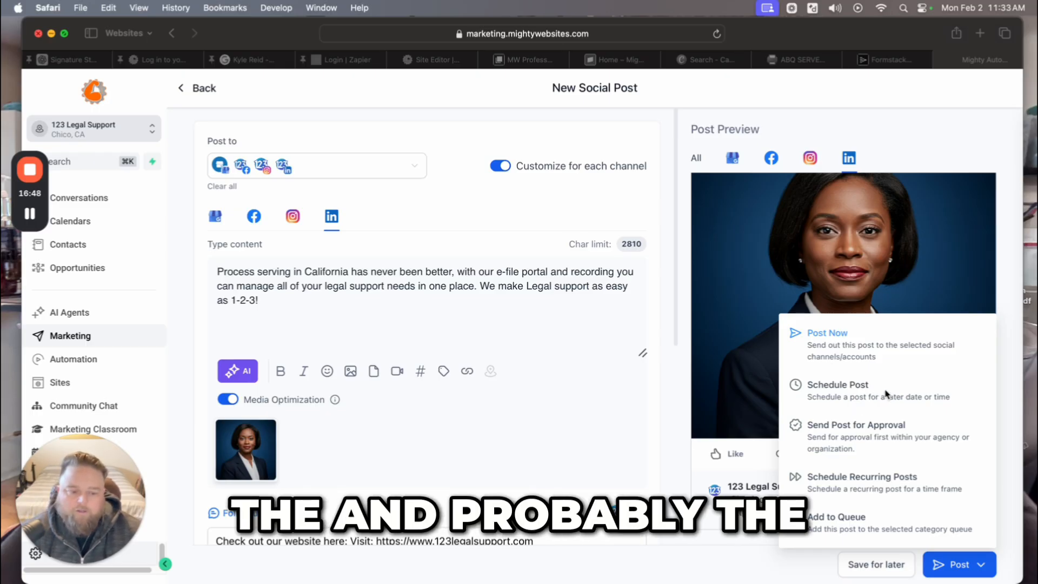
Choose Schedule Post and page the calendar ahead to August 2027.
{"action": "left_click", "coordinate": [849, 390]}
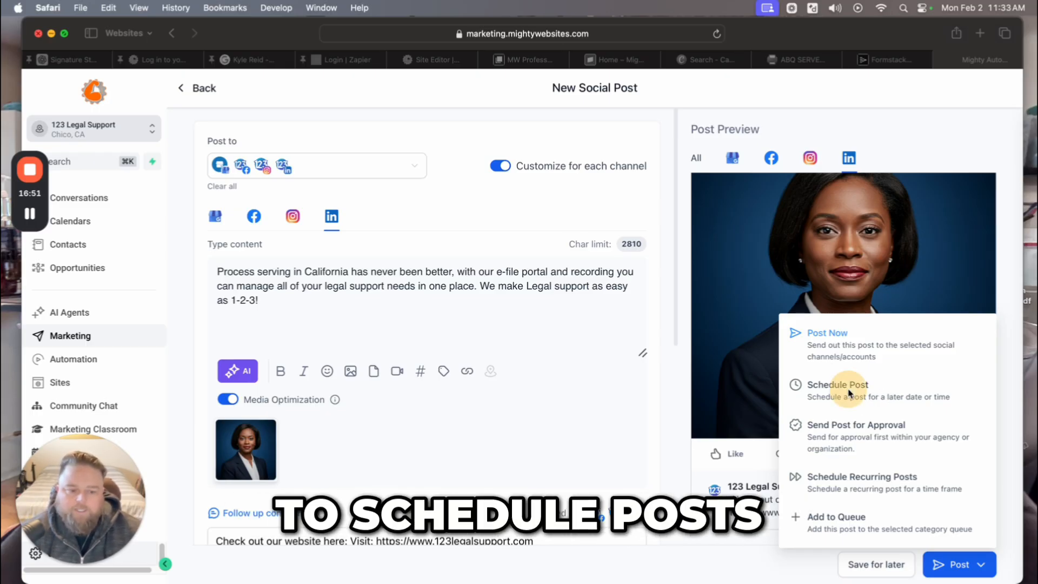
{"action": "left_click", "coordinate": [846, 397]}
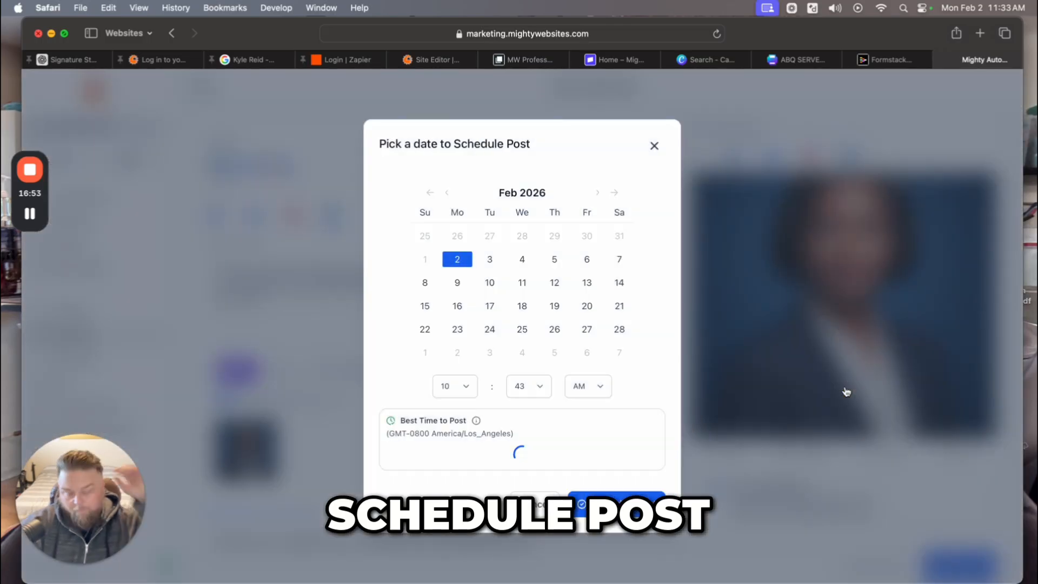
{"action": "left_click", "coordinate": [598, 193]}
{"action": "left_click", "coordinate": [598, 193]}
{"action": "left_click", "coordinate": [598, 193]}
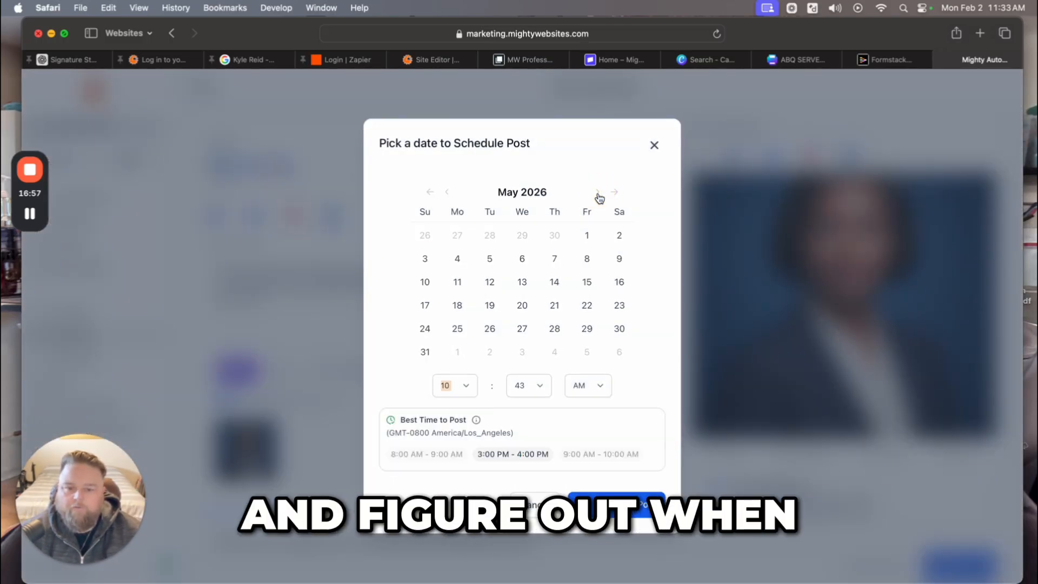
{"action": "left_click", "coordinate": [598, 193]}
{"action": "left_click", "coordinate": [598, 193]}
{"action": "left_click", "coordinate": [598, 194]}
{"action": "left_click", "coordinate": [598, 194]}
{"action": "left_click", "coordinate": [598, 193]}
{"action": "left_click", "coordinate": [598, 193]}
{"action": "left_click", "coordinate": [598, 193]}
{"action": "left_click", "coordinate": [598, 193]}
{"action": "left_click", "coordinate": [599, 193]}
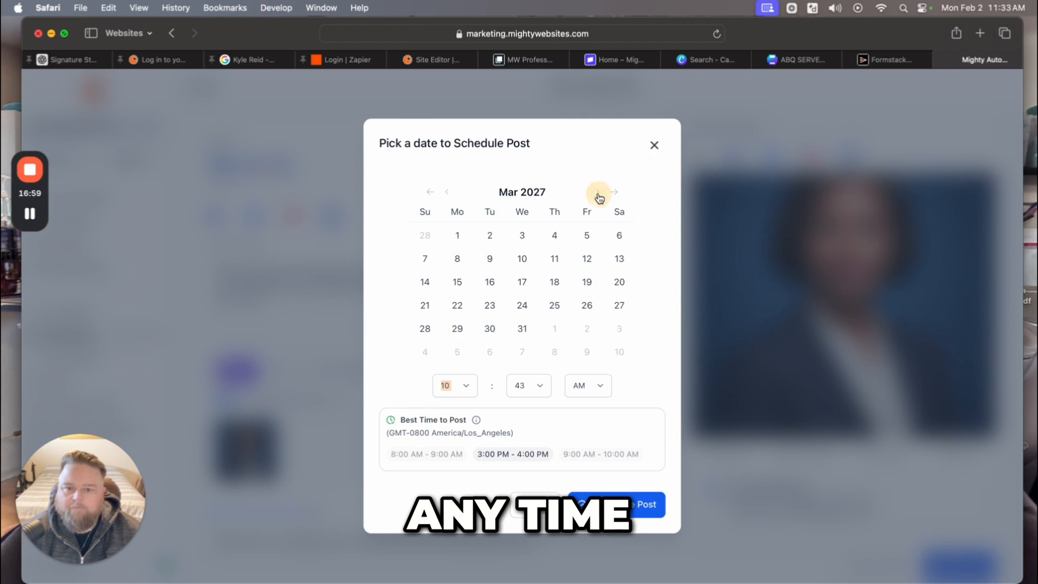
{"action": "left_click", "coordinate": [599, 194]}
{"action": "left_click", "coordinate": [599, 193]}
{"action": "left_click", "coordinate": [599, 193]}
{"action": "left_click", "coordinate": [599, 194]}
{"action": "left_click", "coordinate": [599, 194]}
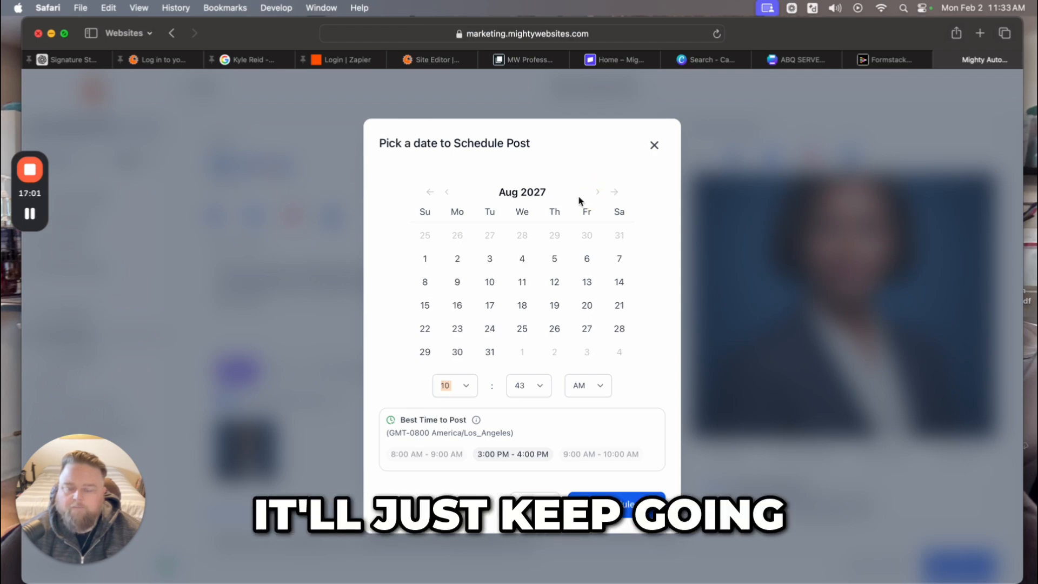
Check the hour choices, keep 10, and close the scheduler without scheduling.
{"action": "left_click", "coordinate": [459, 387]}
{"action": "left_click", "coordinate": [457, 179]}
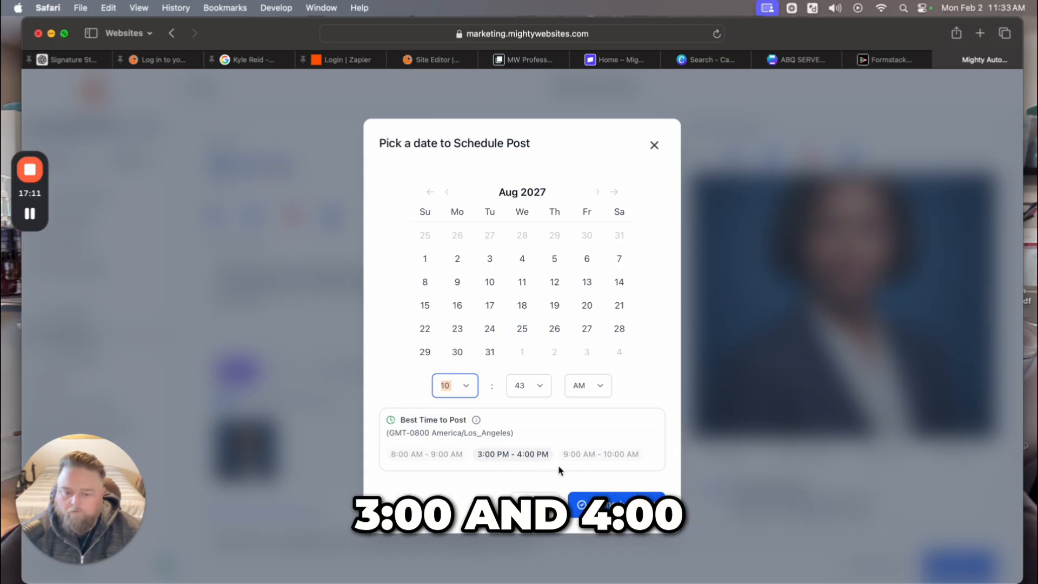
{"action": "left_click", "coordinate": [535, 504]}
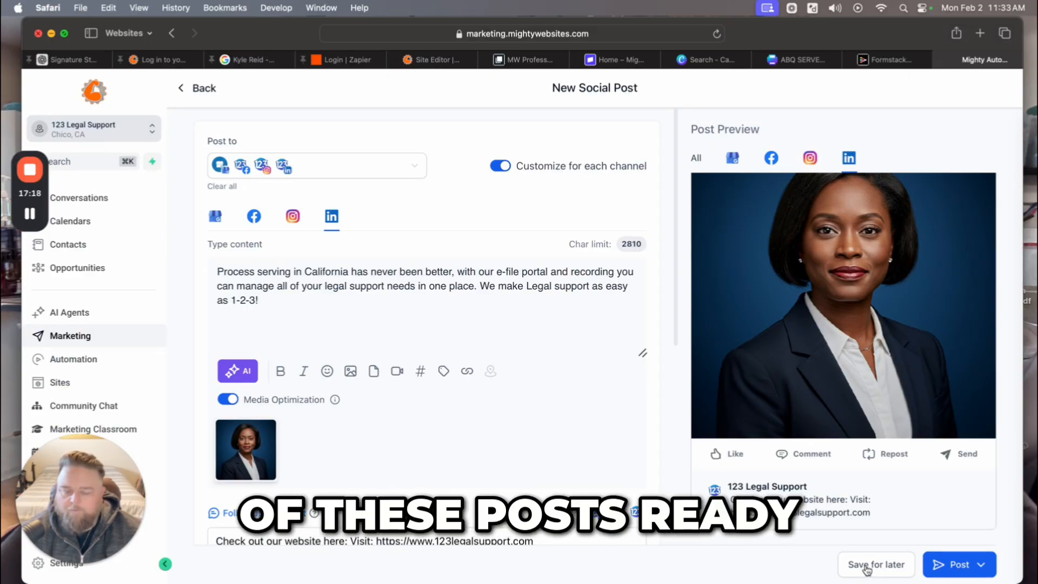
Publish with Post Now and review the four In Progress rows in Social Planner.
{"action": "left_click", "coordinate": [953, 564]}
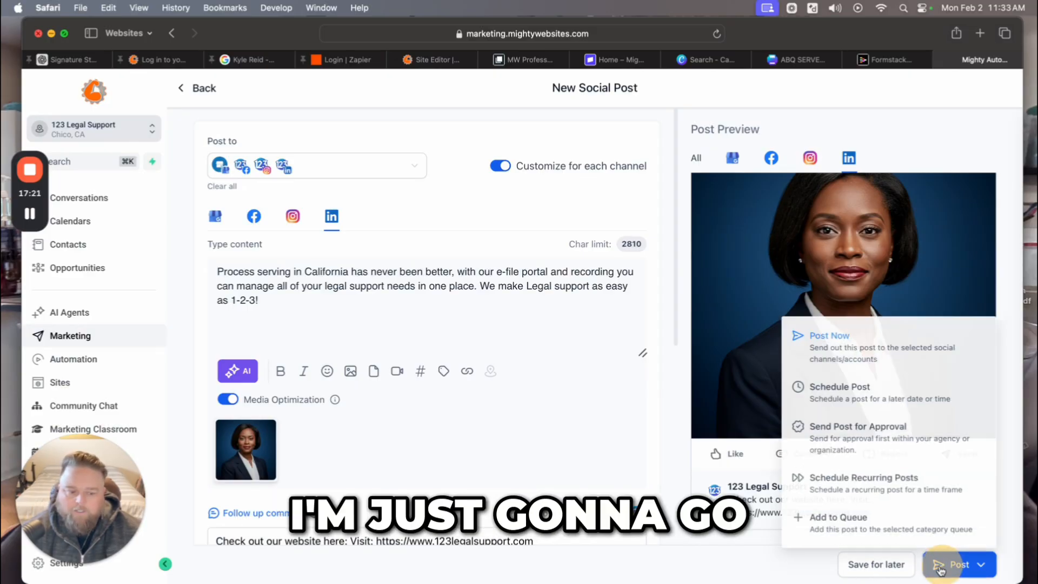
{"action": "left_click", "coordinate": [848, 350]}
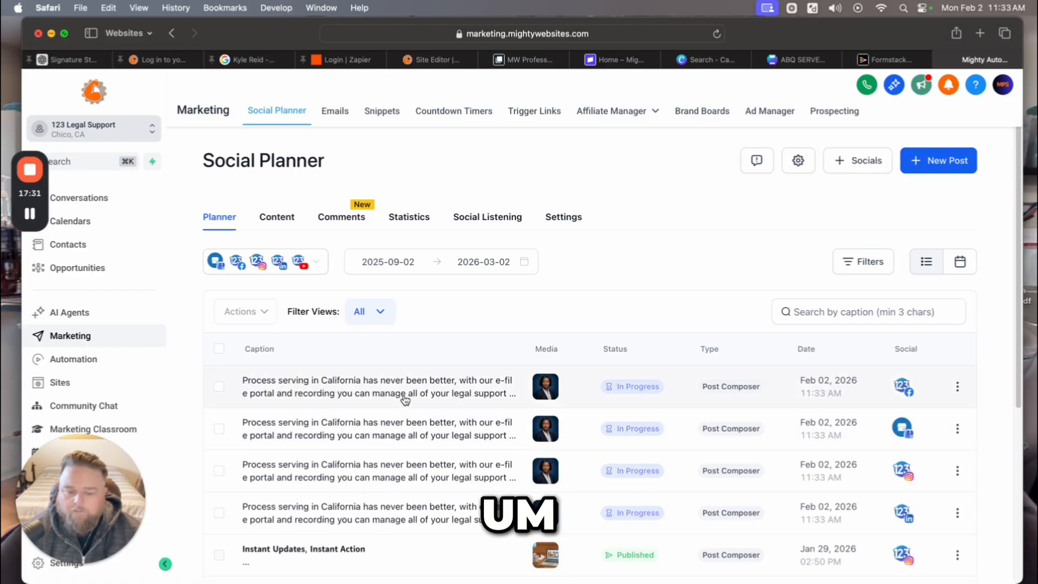
{"action": "scroll", "coordinate": [405, 400], "scroll_direction": "down", "scroll_amount": 3}
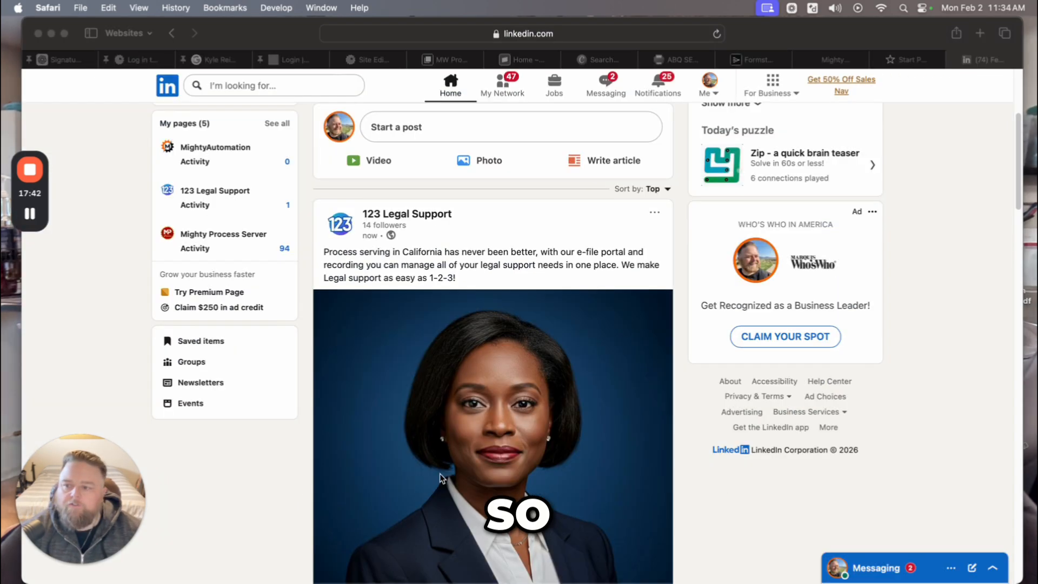
{"action": "scroll", "coordinate": [657, 479], "scroll_direction": "up", "scroll_amount": 5}
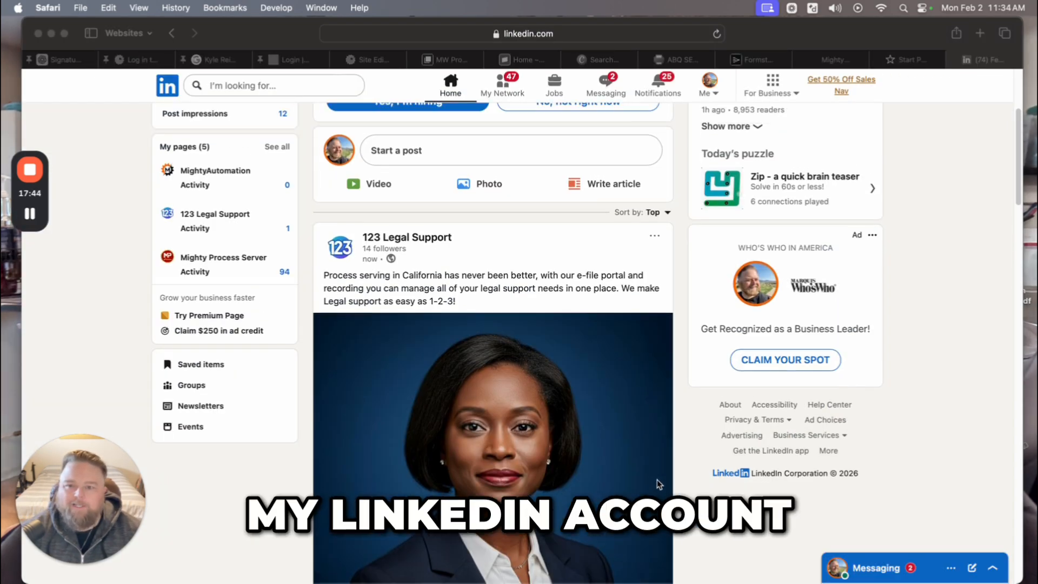
{"action": "scroll", "coordinate": [656, 473], "scroll_direction": "down", "scroll_amount": 3}
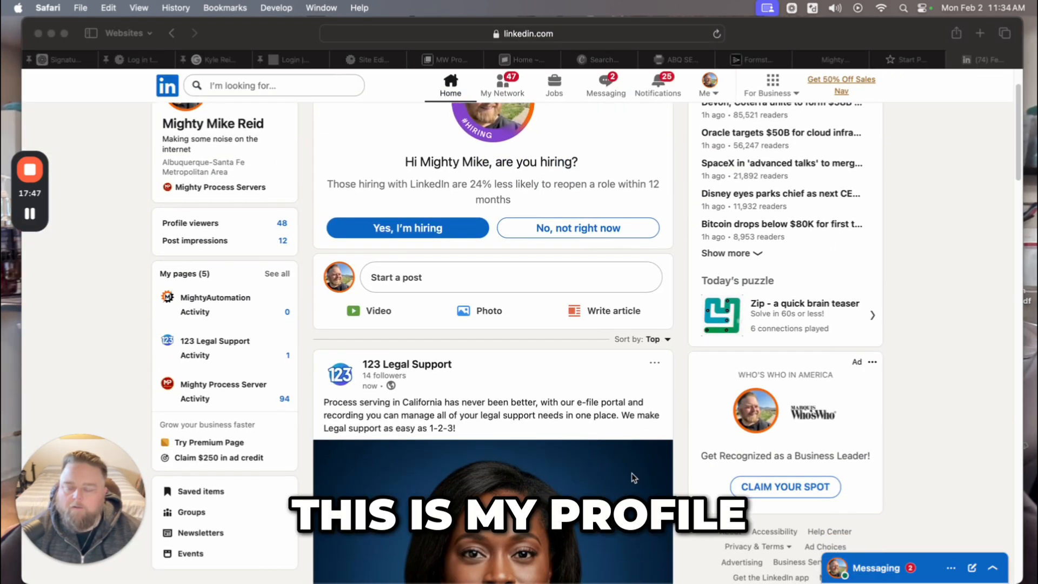
{"action": "scroll", "coordinate": [630, 471], "scroll_direction": "down", "scroll_amount": 1}
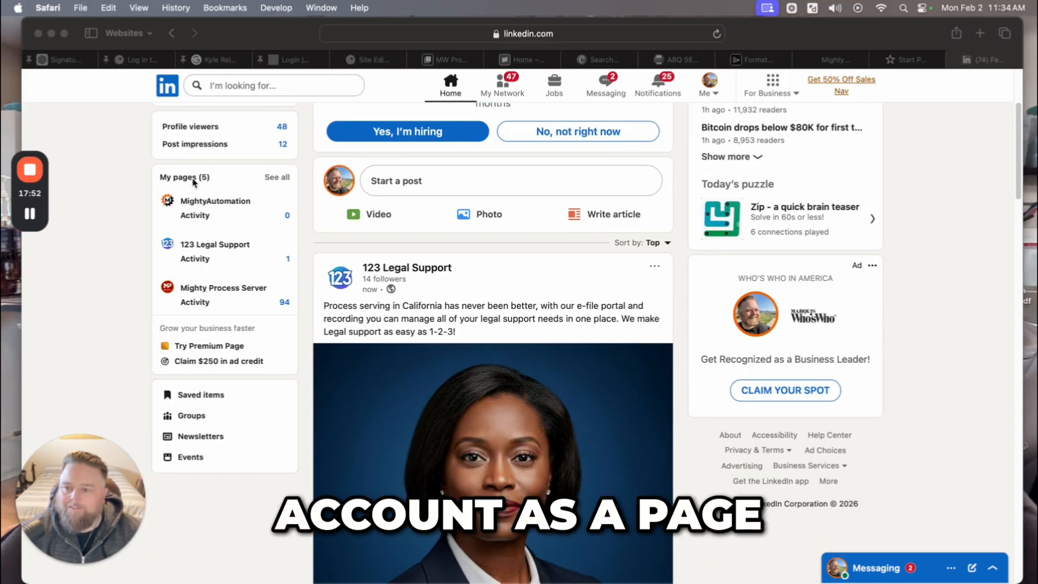
{"action": "scroll", "coordinate": [322, 255], "scroll_direction": "up", "scroll_amount": 4}
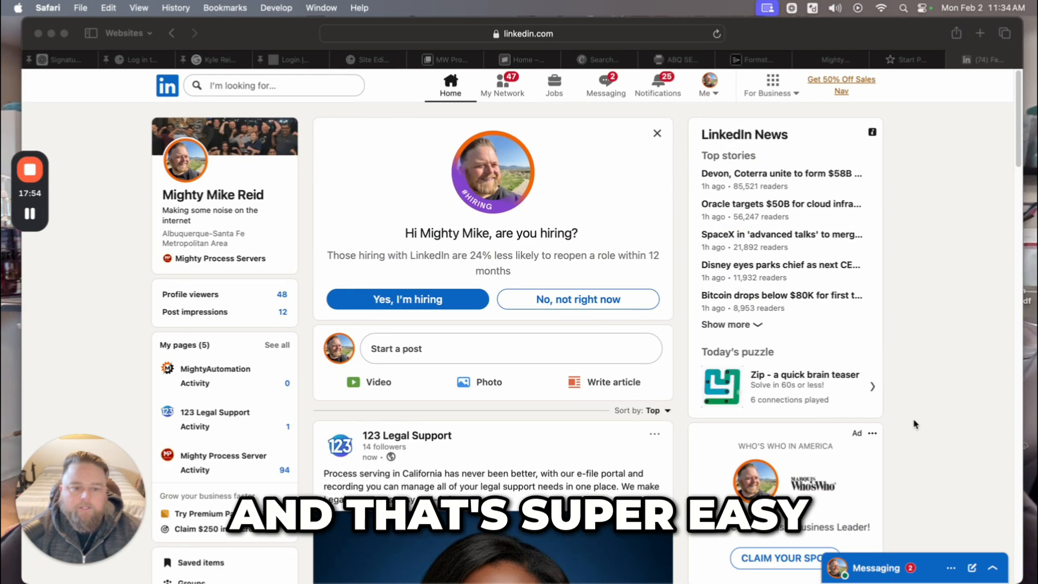
{"action": "scroll", "coordinate": [583, 447], "scroll_direction": "down", "scroll_amount": 7}
{"action": "scroll", "coordinate": [587, 440], "scroll_direction": "down", "scroll_amount": 2}
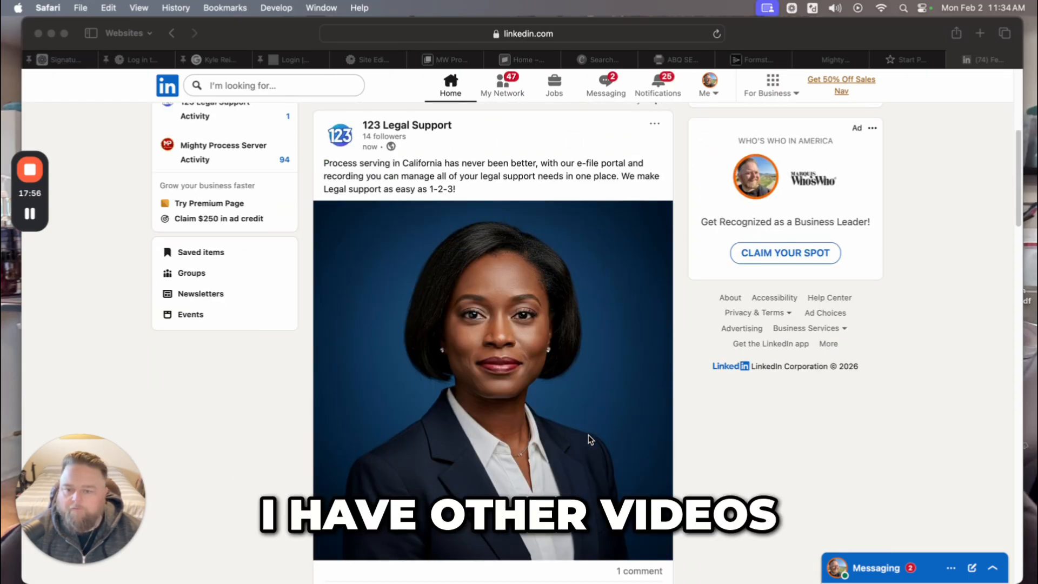
{"action": "scroll", "coordinate": [589, 435], "scroll_direction": "down", "scroll_amount": 5}
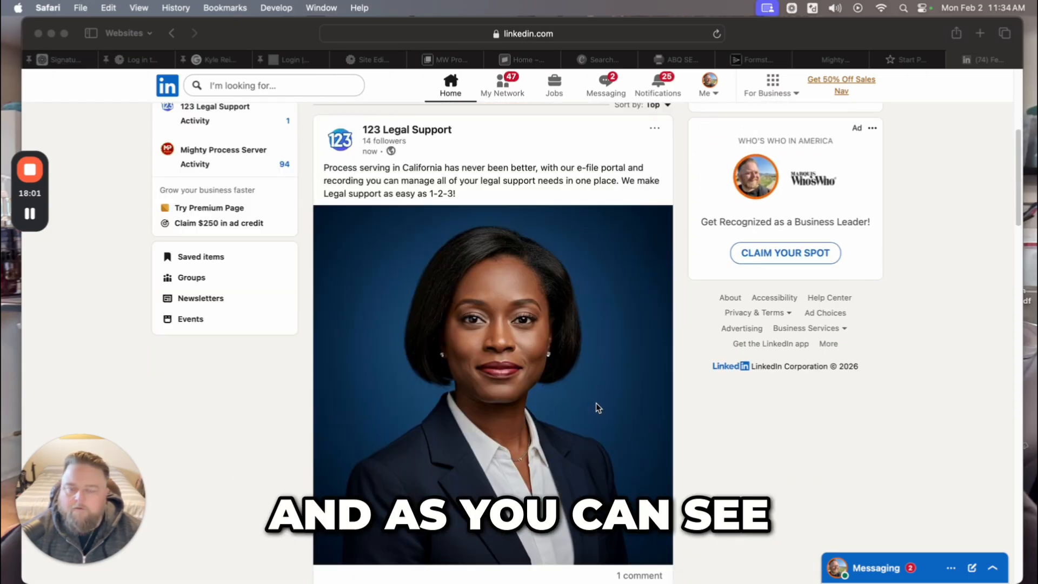
{"action": "scroll", "coordinate": [544, 397], "scroll_direction": "up", "scroll_amount": 3}
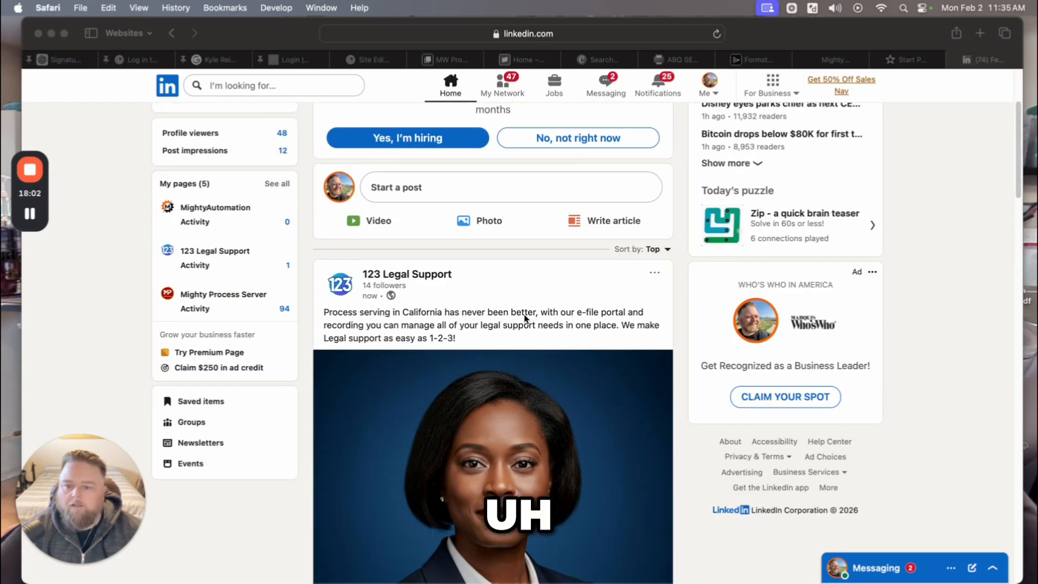
{"action": "scroll", "coordinate": [638, 355], "scroll_direction": "down", "scroll_amount": 1}
{"action": "scroll", "coordinate": [638, 357], "scroll_direction": "down", "scroll_amount": 2}
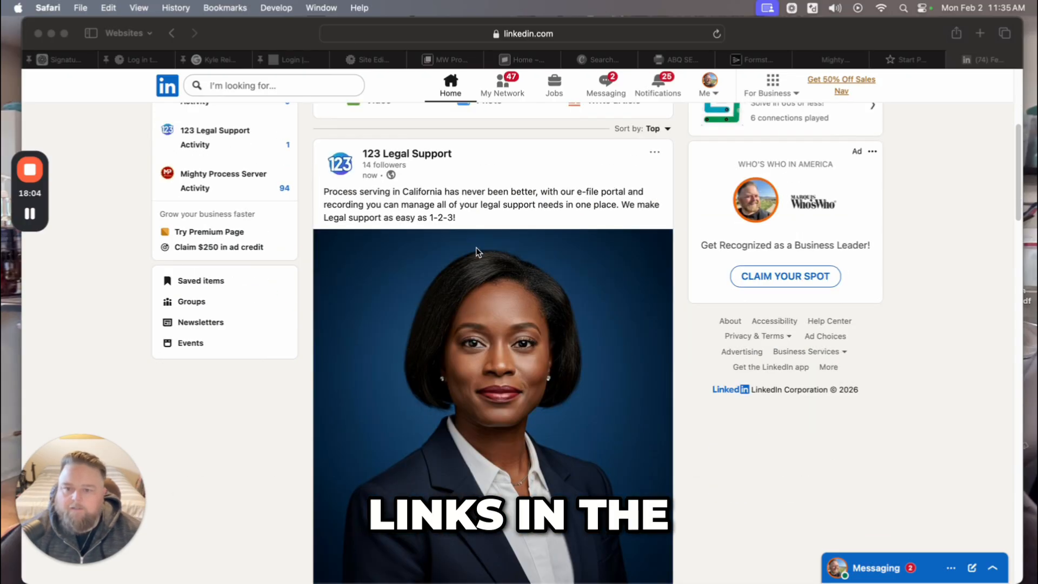
{"action": "scroll", "coordinate": [649, 385], "scroll_direction": "down", "scroll_amount": 3}
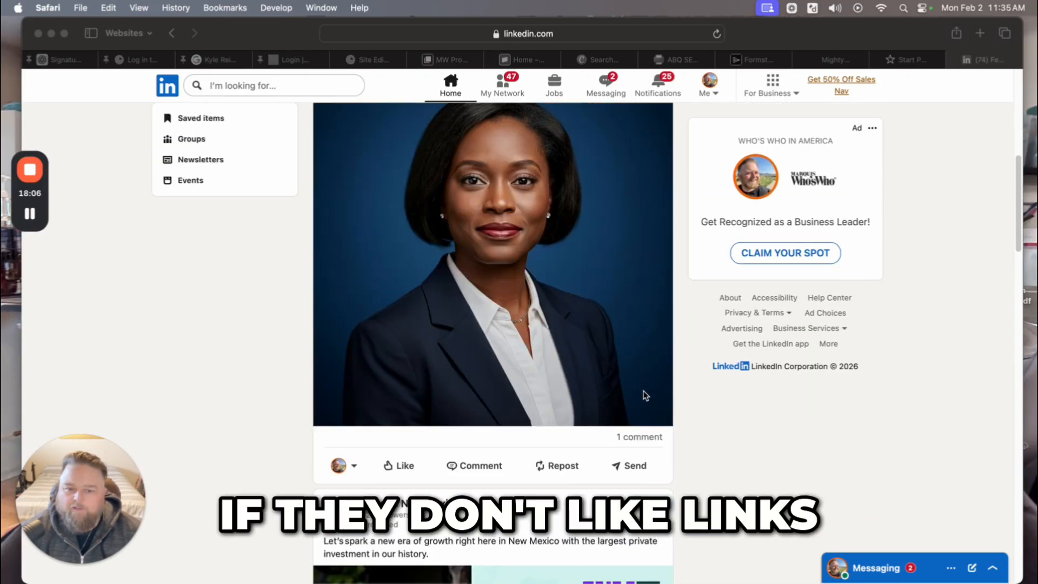
{"action": "left_click", "coordinate": [636, 441]}
{"action": "left_click", "coordinate": [636, 441]}
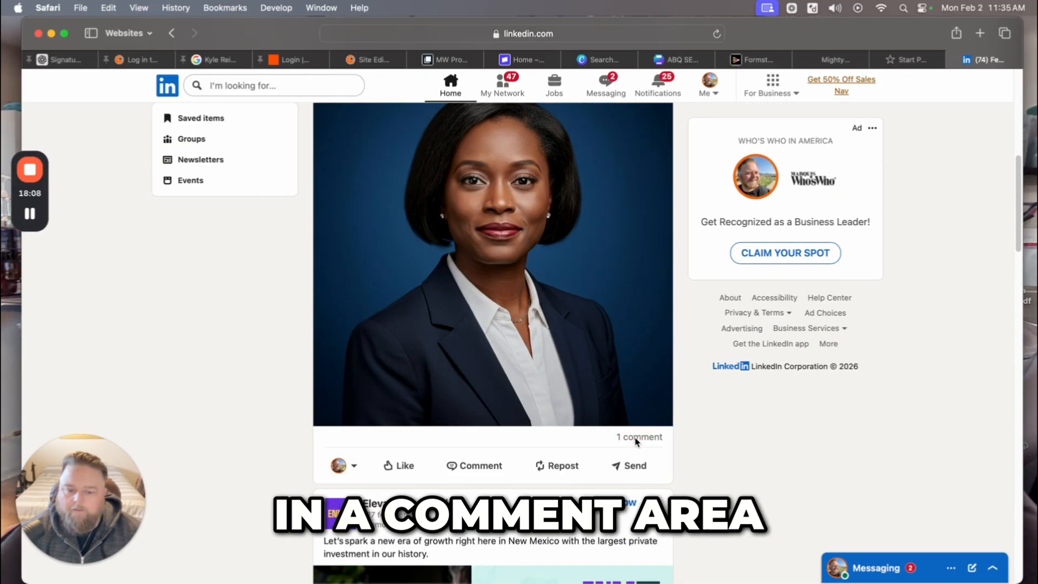
{"action": "left_click", "coordinate": [634, 441]}
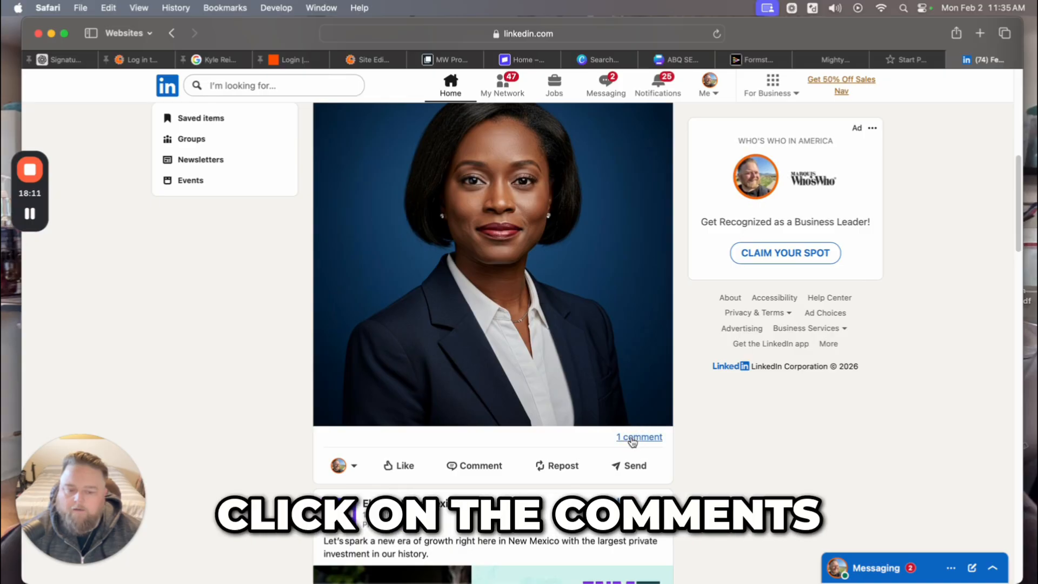
{"action": "scroll", "coordinate": [607, 454], "scroll_direction": "down", "scroll_amount": 4}
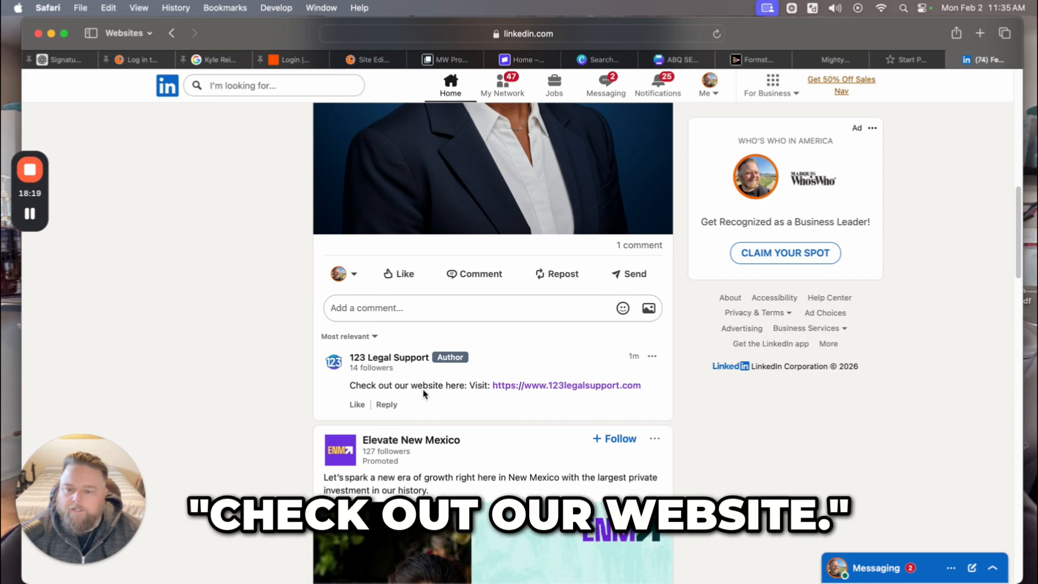
{"action": "scroll", "coordinate": [456, 369], "scroll_direction": "up", "scroll_amount": 8}
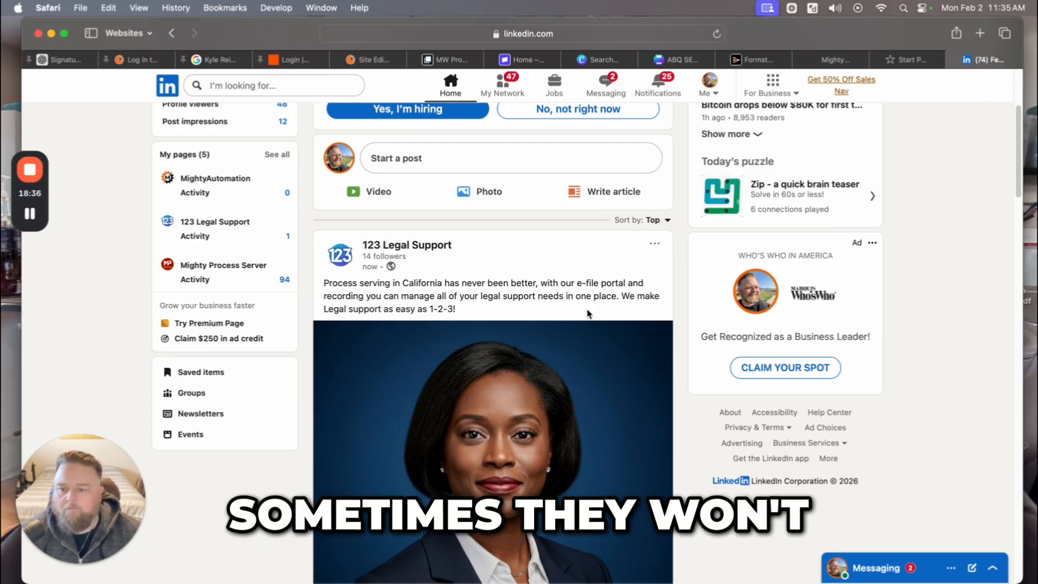
{"action": "scroll", "coordinate": [588, 314], "scroll_direction": "down", "scroll_amount": 5}
{"action": "scroll", "coordinate": [589, 311], "scroll_direction": "up", "scroll_amount": 2}
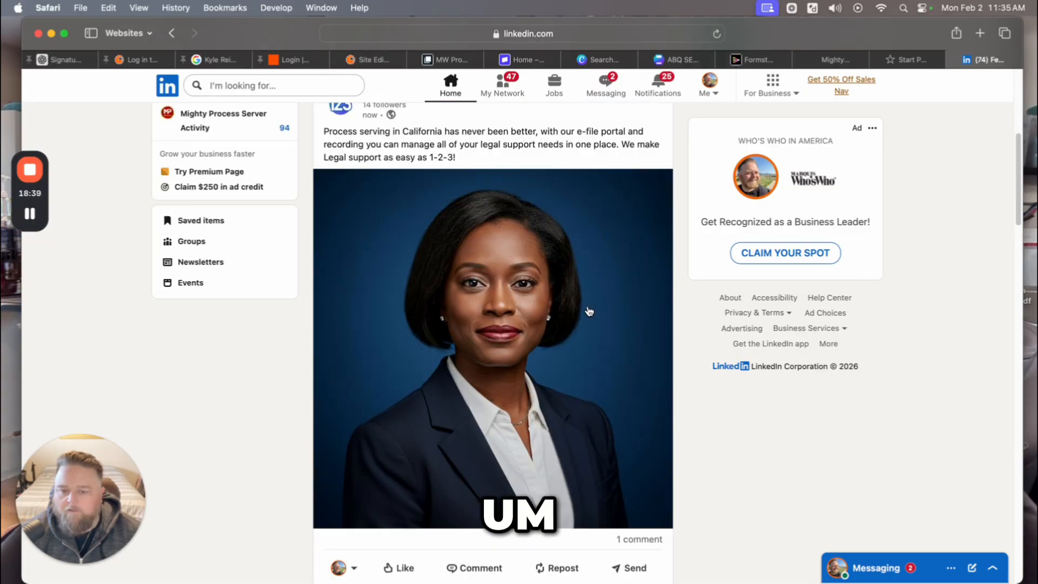
{"action": "scroll", "coordinate": [588, 311], "scroll_direction": "up", "scroll_amount": 3}
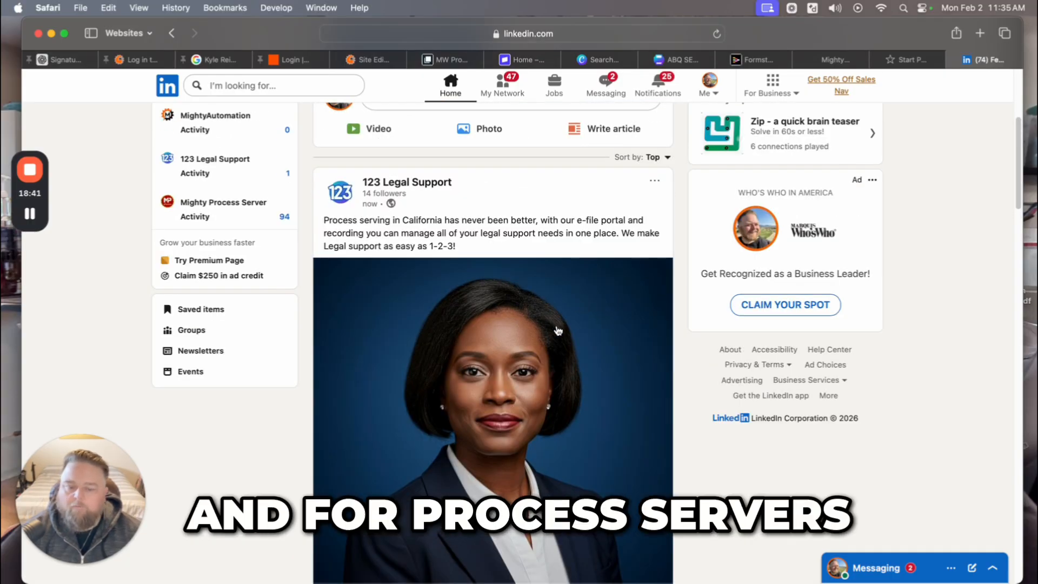
{"action": "scroll", "coordinate": [558, 330], "scroll_direction": "down", "scroll_amount": 3}
{"action": "scroll", "coordinate": [557, 330], "scroll_direction": "up", "scroll_amount": 1}
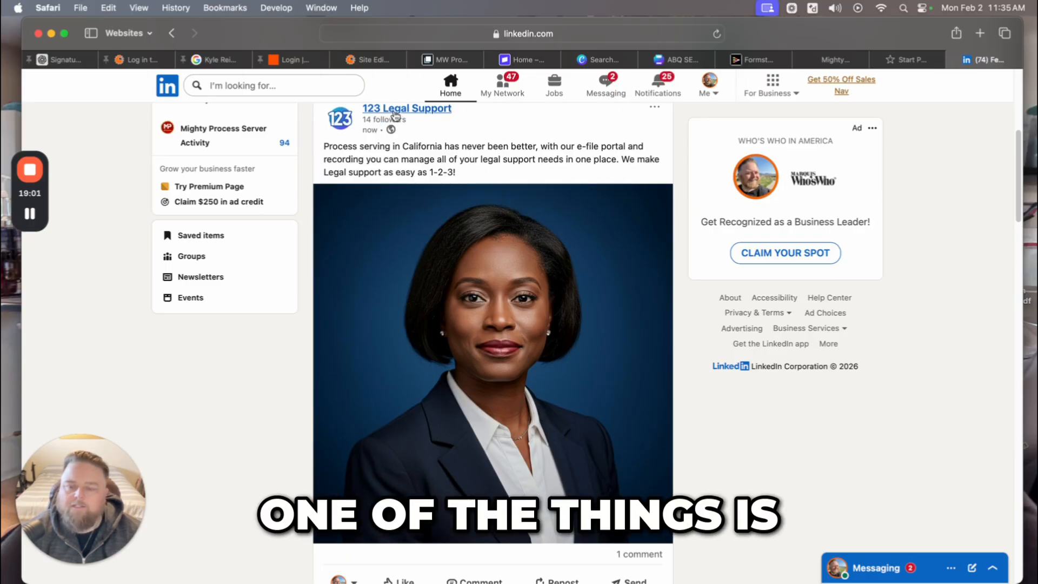
{"action": "scroll", "coordinate": [383, 141], "scroll_direction": "up", "scroll_amount": 2}
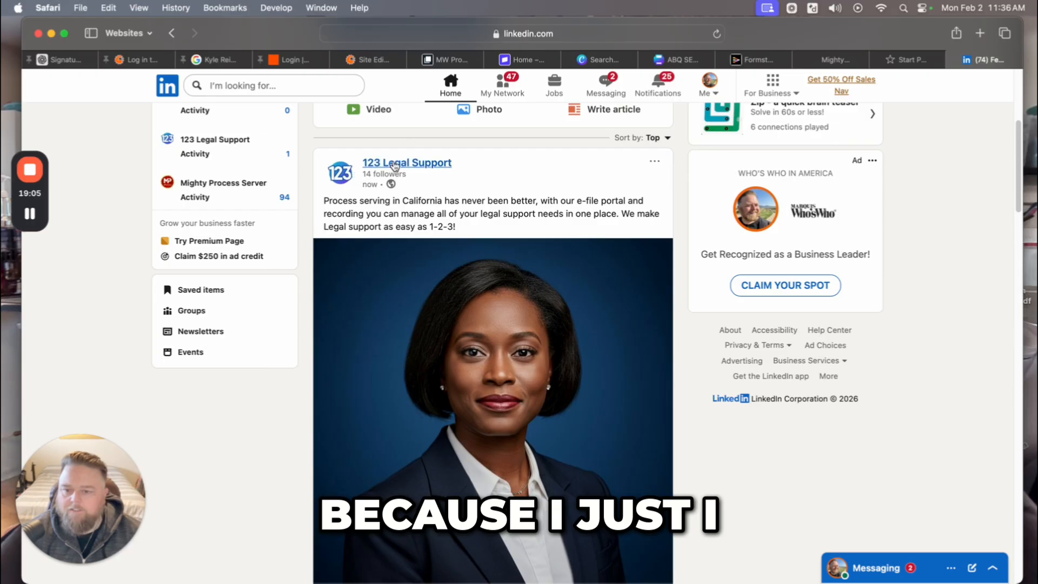
{"action": "scroll", "coordinate": [522, 319], "scroll_direction": "down", "scroll_amount": 1}
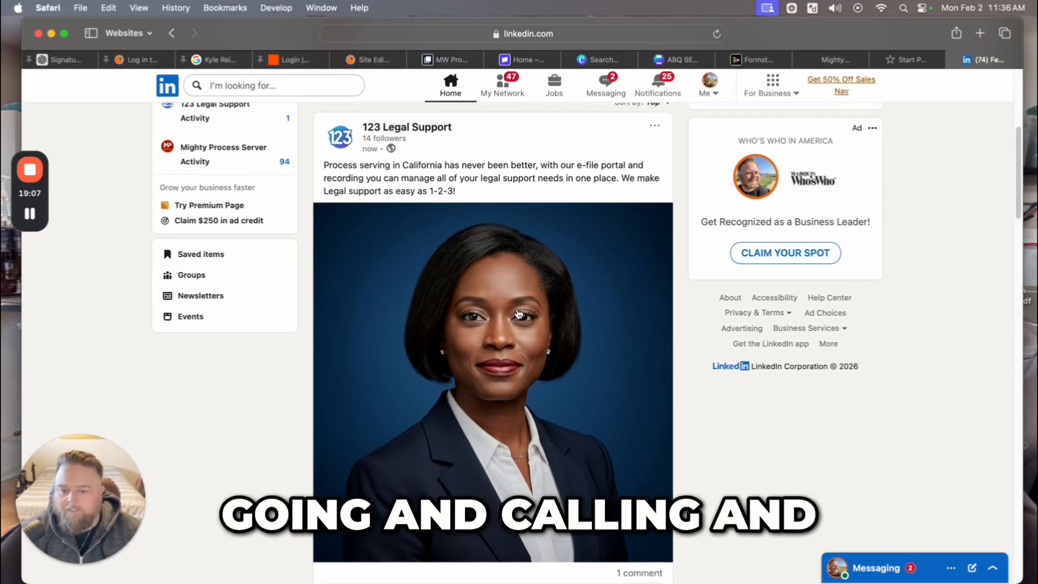
{"action": "scroll", "coordinate": [475, 259], "scroll_direction": "up", "scroll_amount": 1}
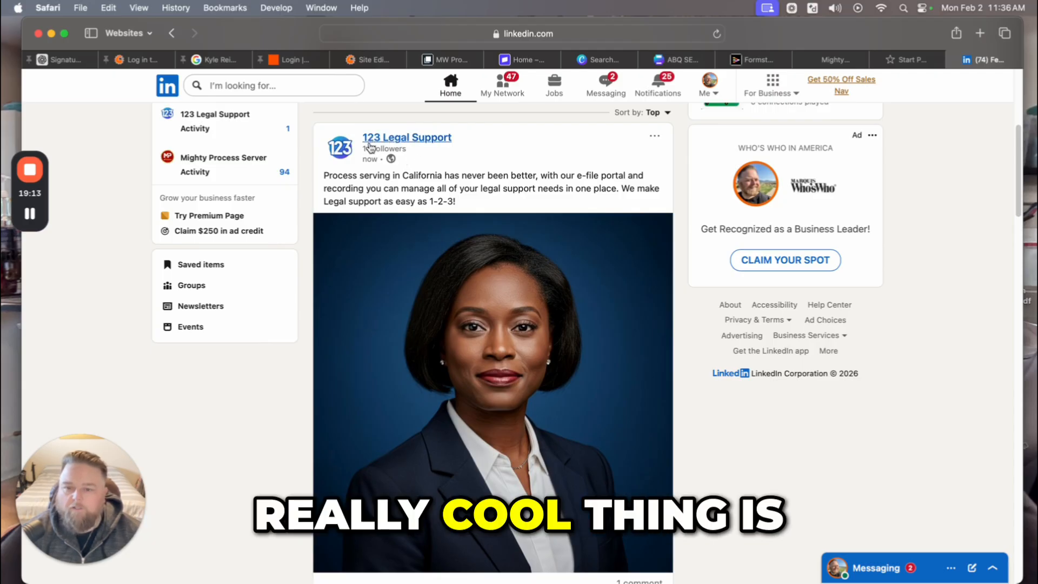
{"action": "scroll", "coordinate": [598, 352], "scroll_direction": "up", "scroll_amount": 5}
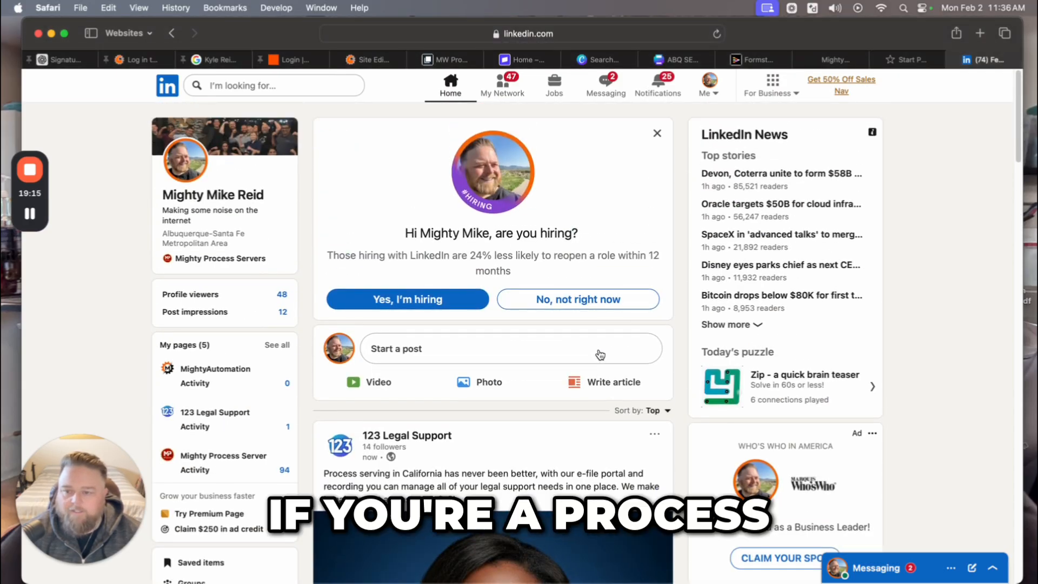
{"action": "scroll", "coordinate": [600, 354], "scroll_direction": "down", "scroll_amount": 2}
{"action": "scroll", "coordinate": [597, 352], "scroll_direction": "down", "scroll_amount": 6}
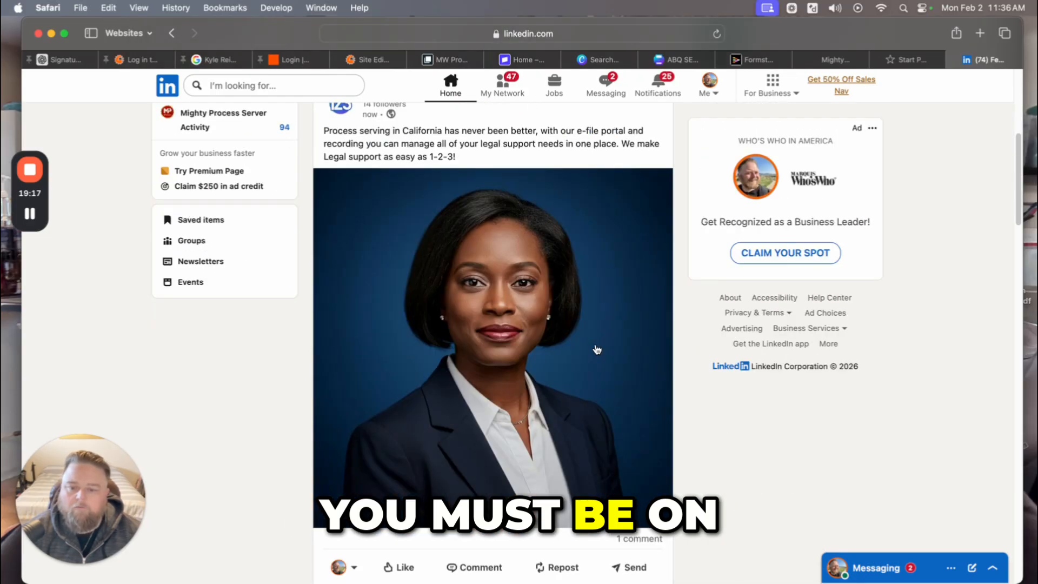
{"action": "scroll", "coordinate": [597, 352], "scroll_direction": "up", "scroll_amount": 2}
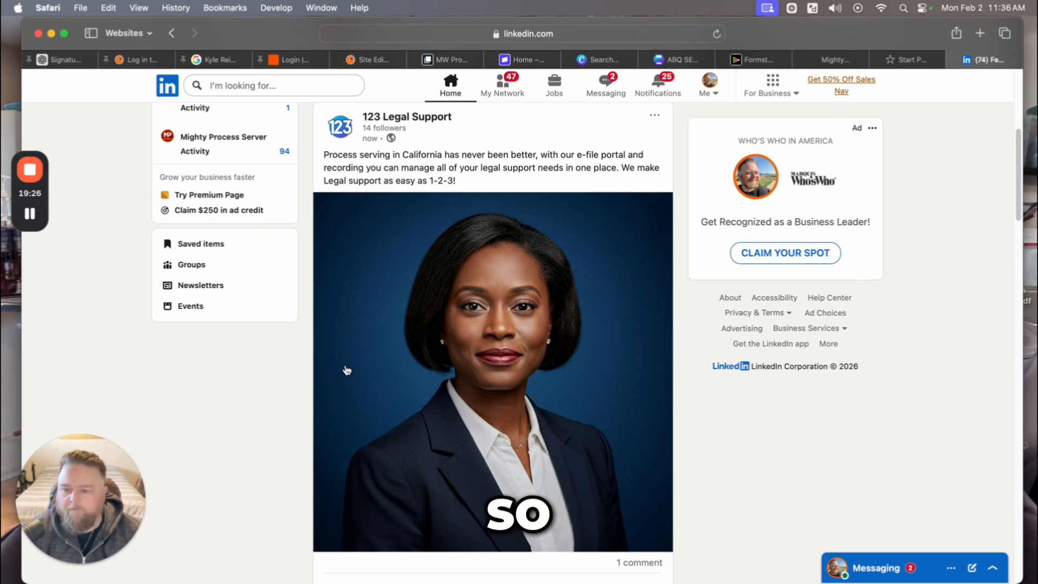
{"action": "scroll", "coordinate": [404, 397], "scroll_direction": "up", "scroll_amount": 5}
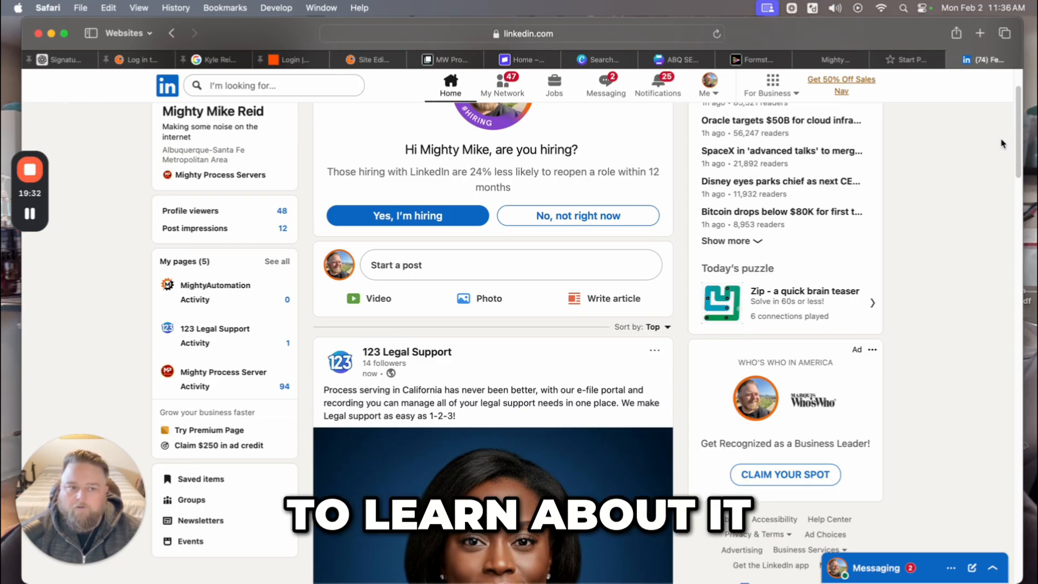
{"action": "mouse_move", "coordinate": [833, 62]}
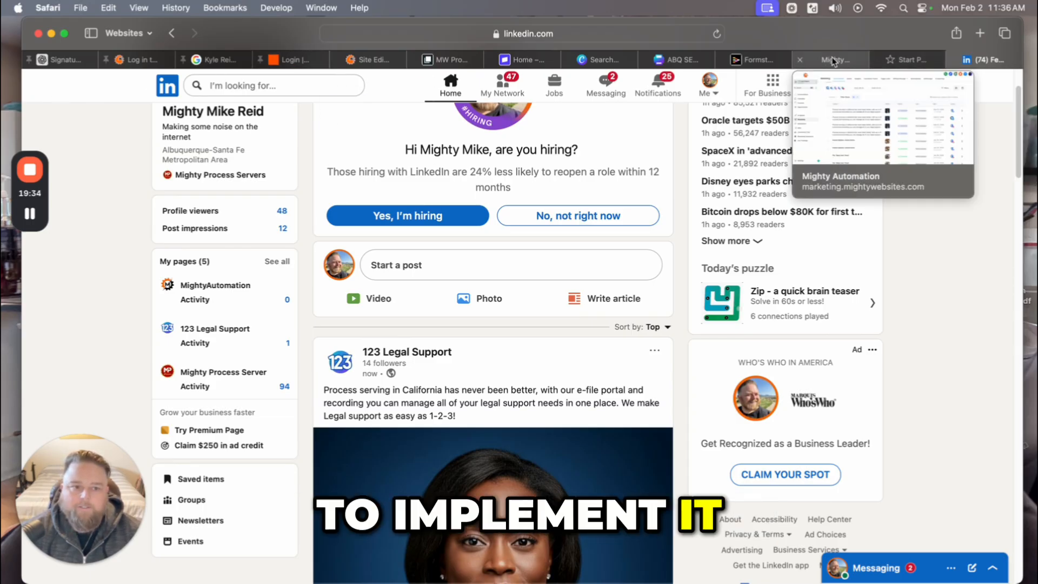
Return to Mighty Automation's Planner list showing the four posts Published on Feb 02, 2026.
{"action": "left_click", "coordinate": [833, 60]}
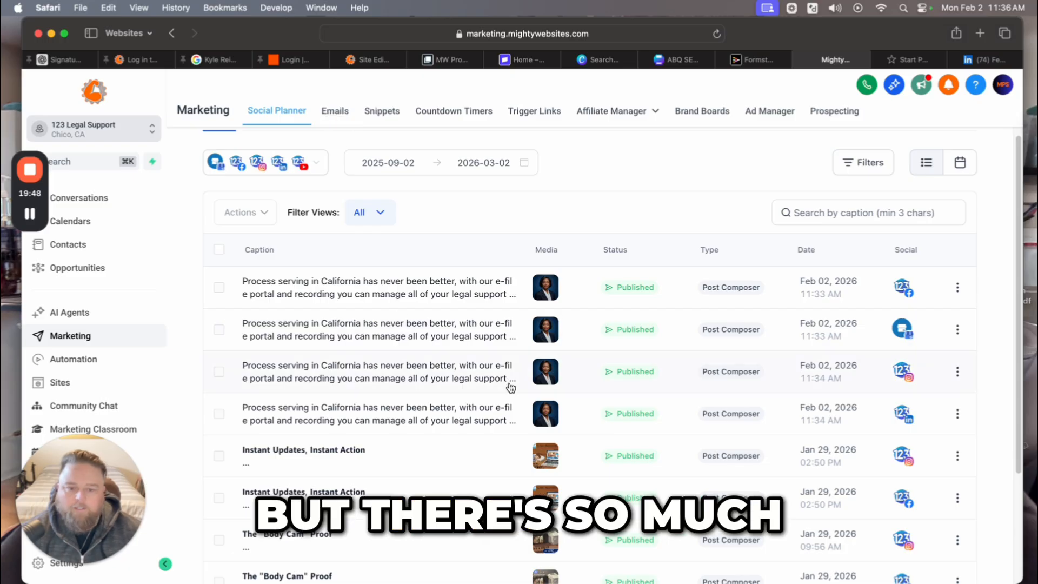
{"action": "scroll", "coordinate": [541, 303], "scroll_direction": "up", "scroll_amount": 3}
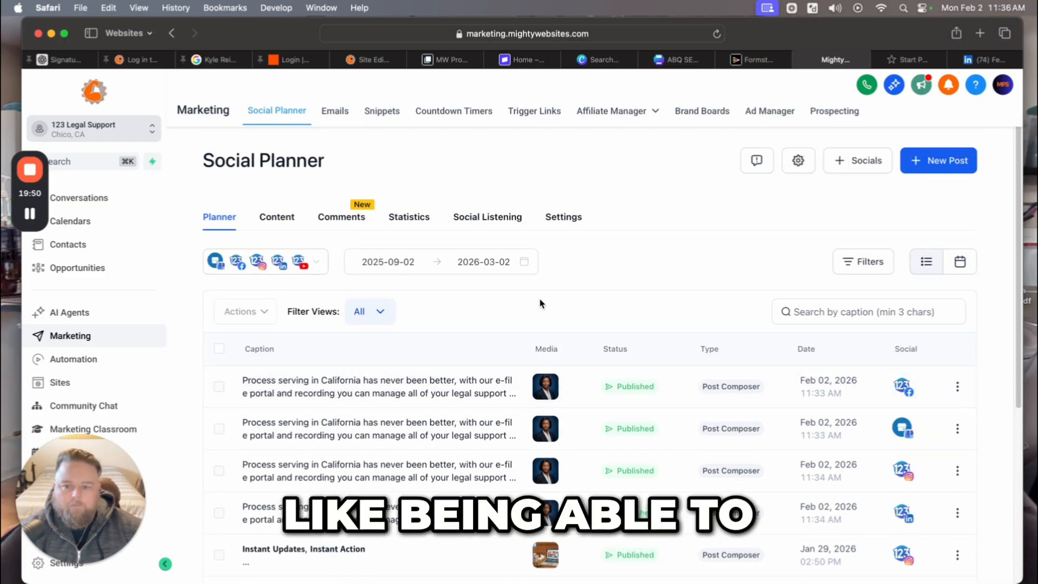
Open Statistics and filter to Facebook: 4 posts, 6 likes, 172 impressions.
{"action": "left_click", "coordinate": [405, 223]}
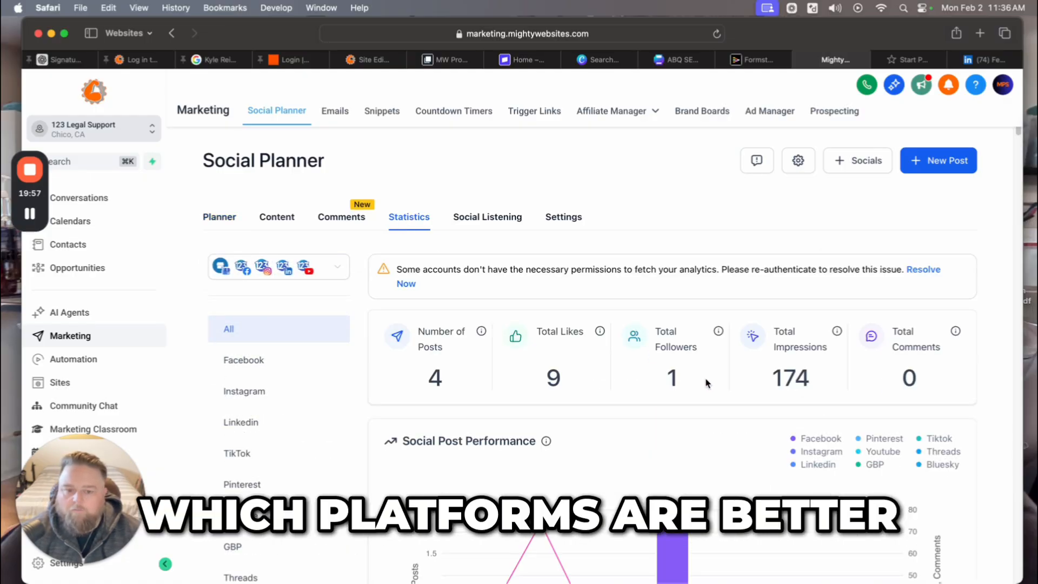
{"action": "scroll", "coordinate": [705, 383], "scroll_direction": "down", "scroll_amount": 5}
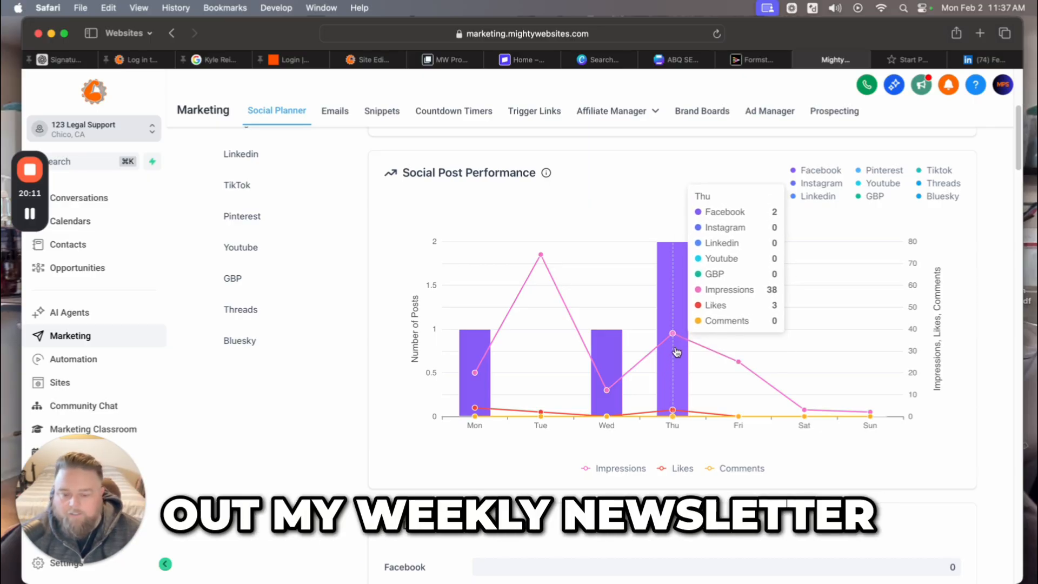
{"action": "scroll", "coordinate": [694, 377], "scroll_direction": "down", "scroll_amount": 3}
{"action": "scroll", "coordinate": [694, 377], "scroll_direction": "down", "scroll_amount": 8}
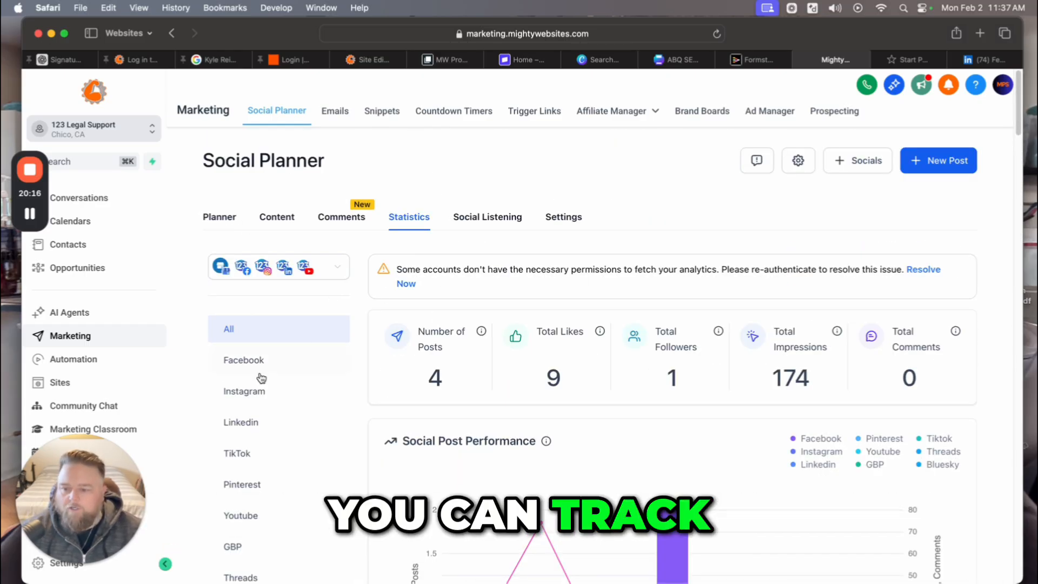
{"action": "left_click", "coordinate": [246, 362]}
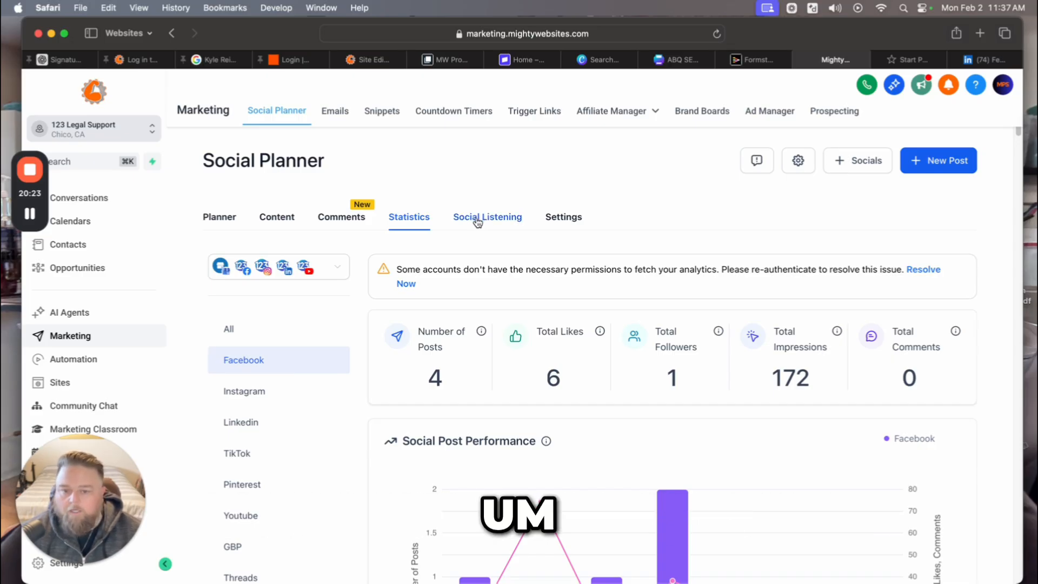
Open Comments and view the full comment thread on the June 4 Facebook post.
{"action": "left_click", "coordinate": [330, 217]}
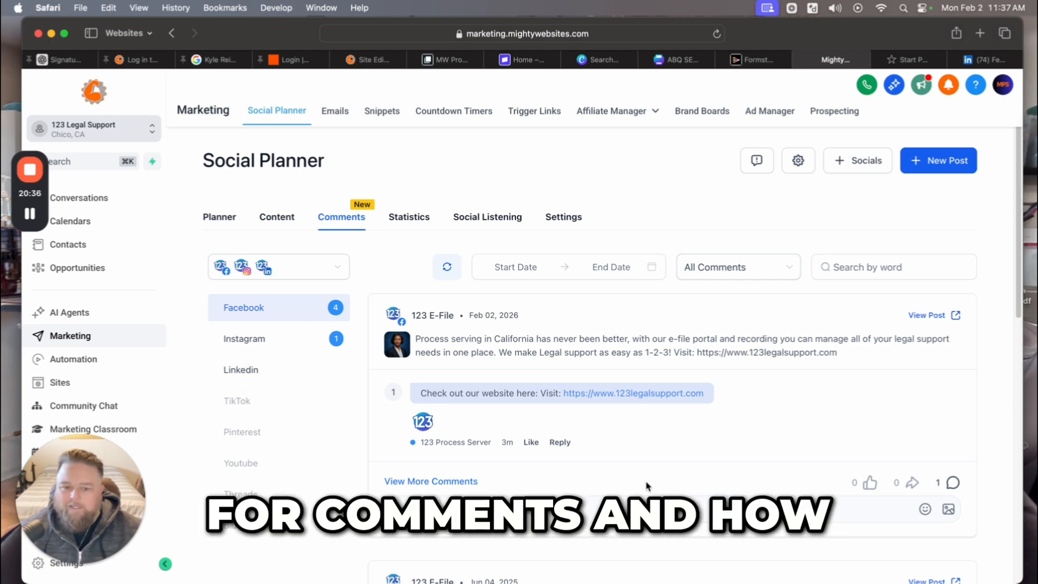
{"action": "scroll", "coordinate": [685, 488], "scroll_direction": "down", "scroll_amount": 5}
{"action": "scroll", "coordinate": [681, 482], "scroll_direction": "up", "scroll_amount": 1}
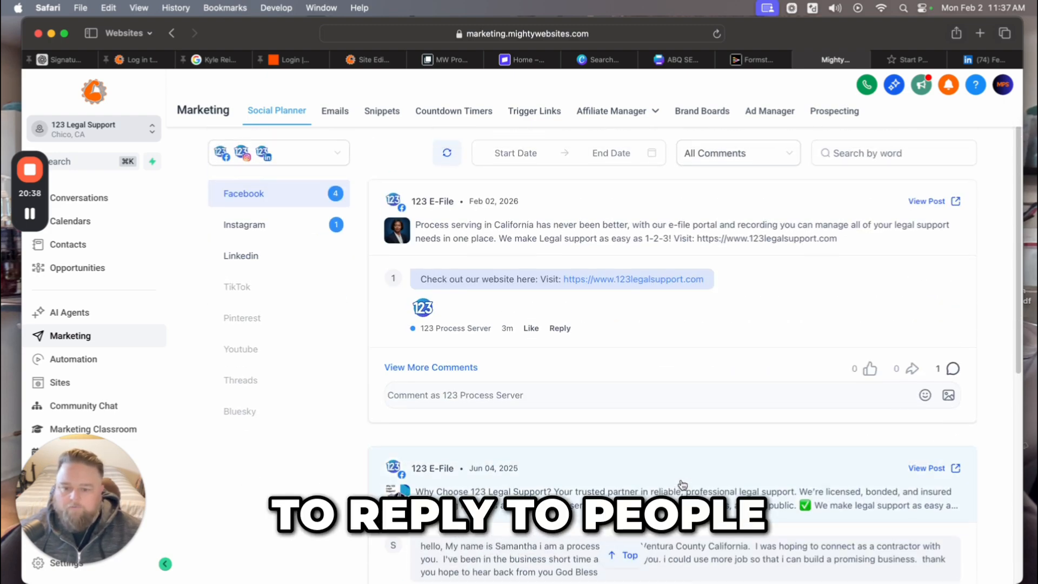
{"action": "scroll", "coordinate": [681, 482], "scroll_direction": "down", "scroll_amount": 8}
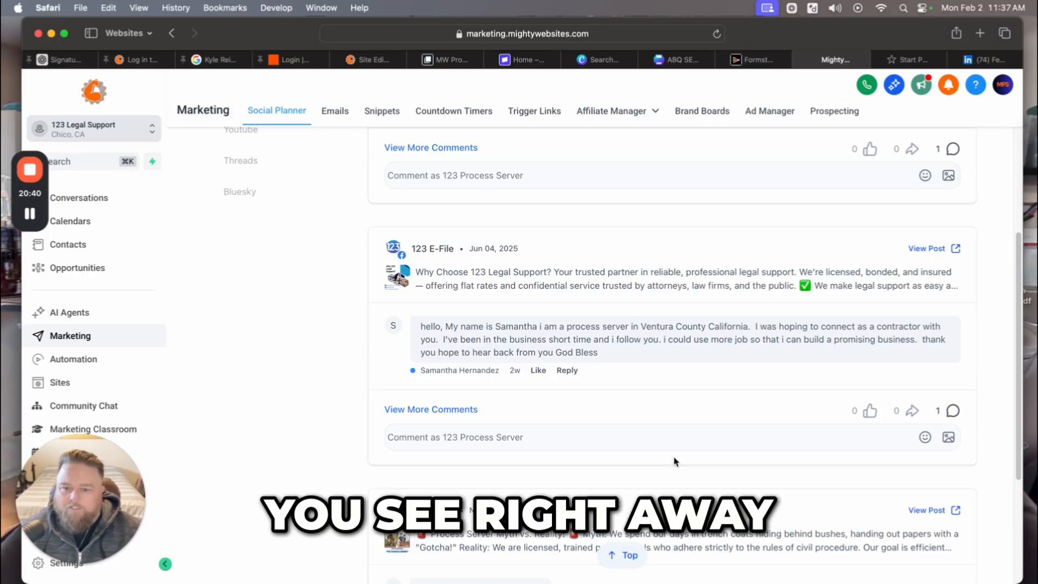
{"action": "scroll", "coordinate": [679, 457], "scroll_direction": "up", "scroll_amount": 2}
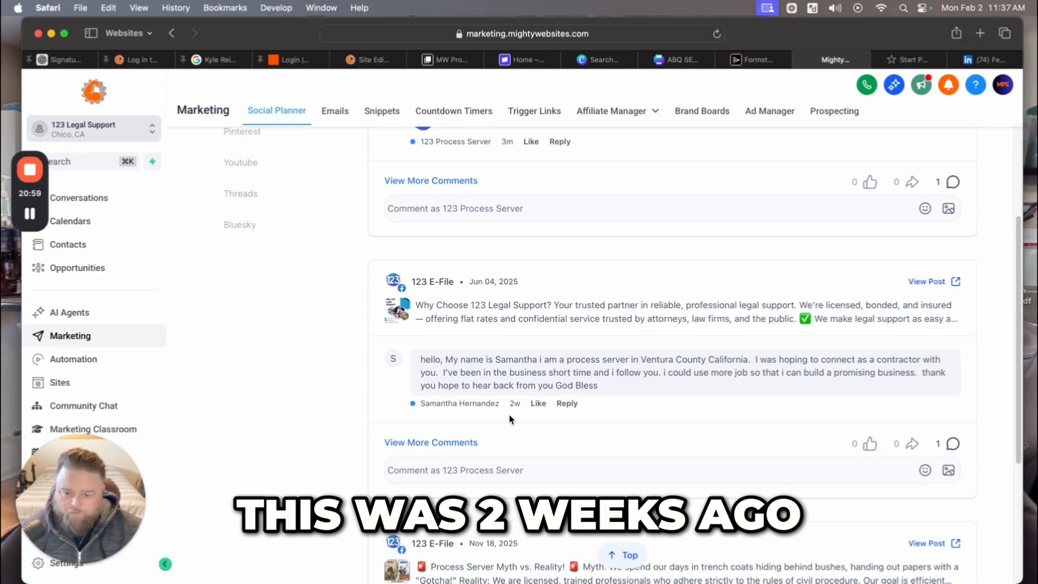
{"action": "left_click", "coordinate": [454, 443]}
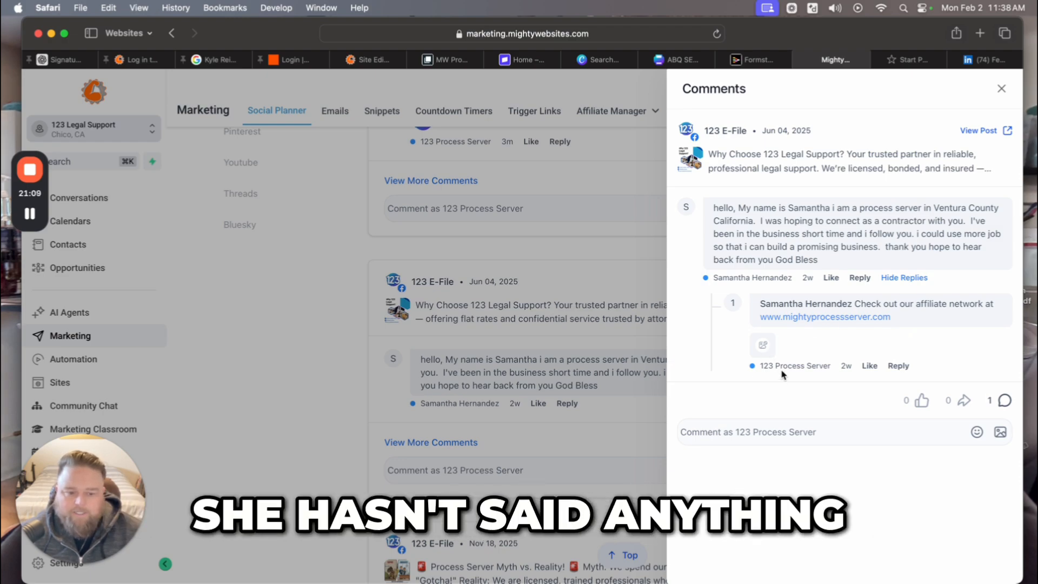
{"action": "left_click", "coordinate": [1001, 91]}
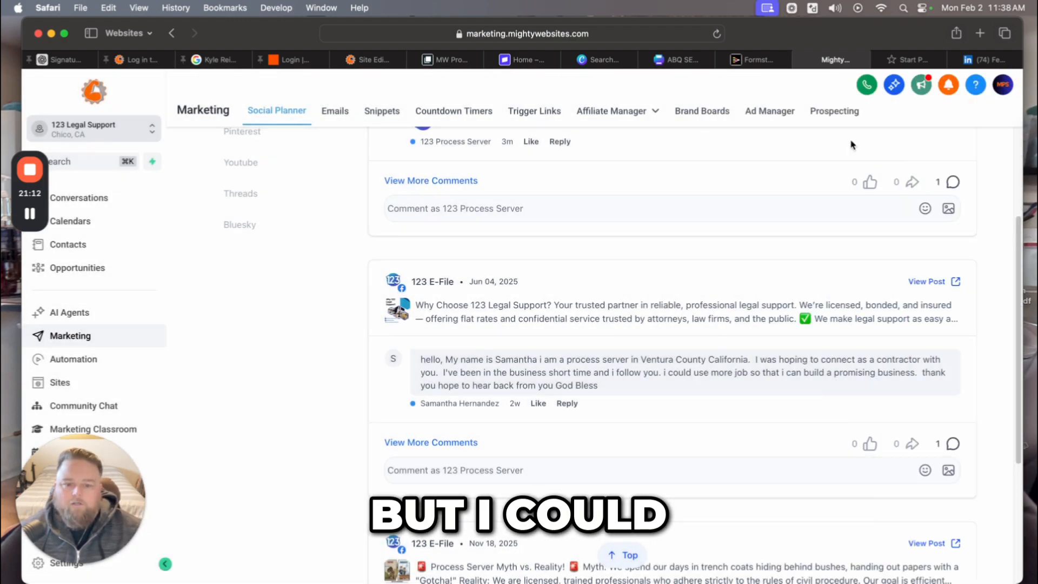
Look over the process server reply and November 18 post threads, then return to the top.
{"action": "left_click", "coordinate": [448, 470]}
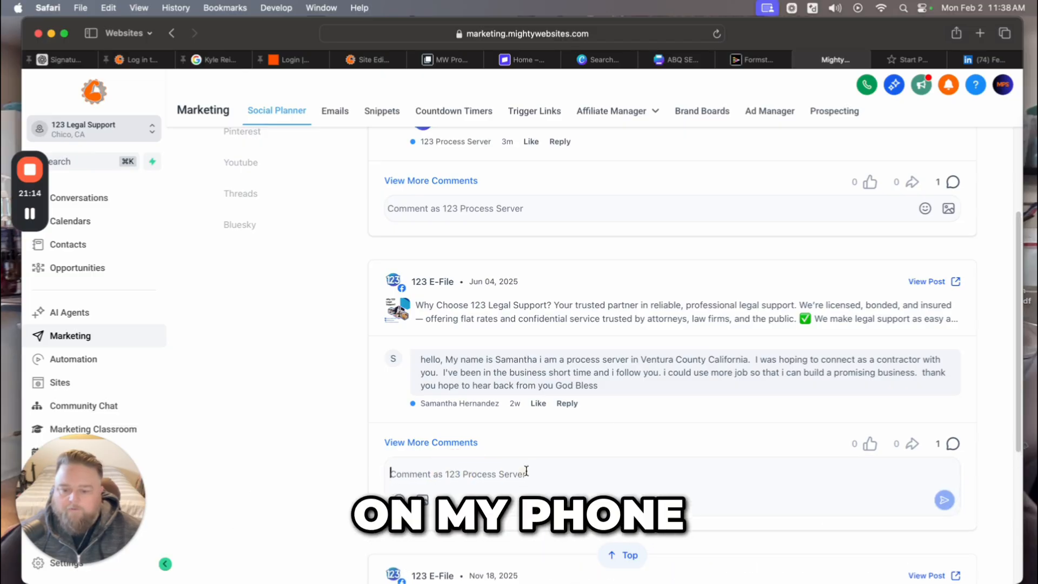
{"action": "left_click", "coordinate": [566, 403]}
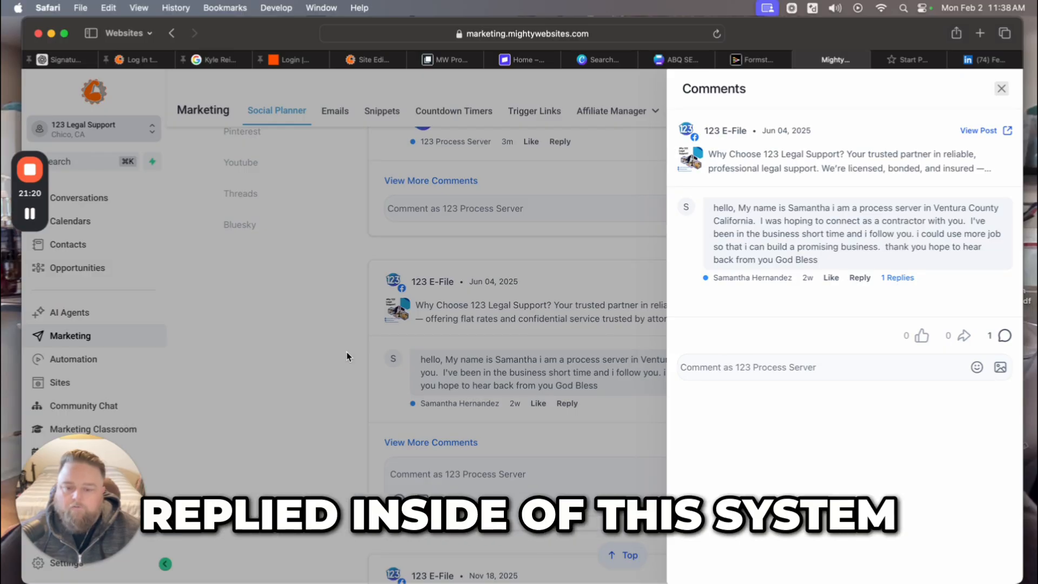
{"action": "left_click", "coordinate": [324, 352]}
{"action": "scroll", "coordinate": [514, 439], "scroll_direction": "down", "scroll_amount": 5}
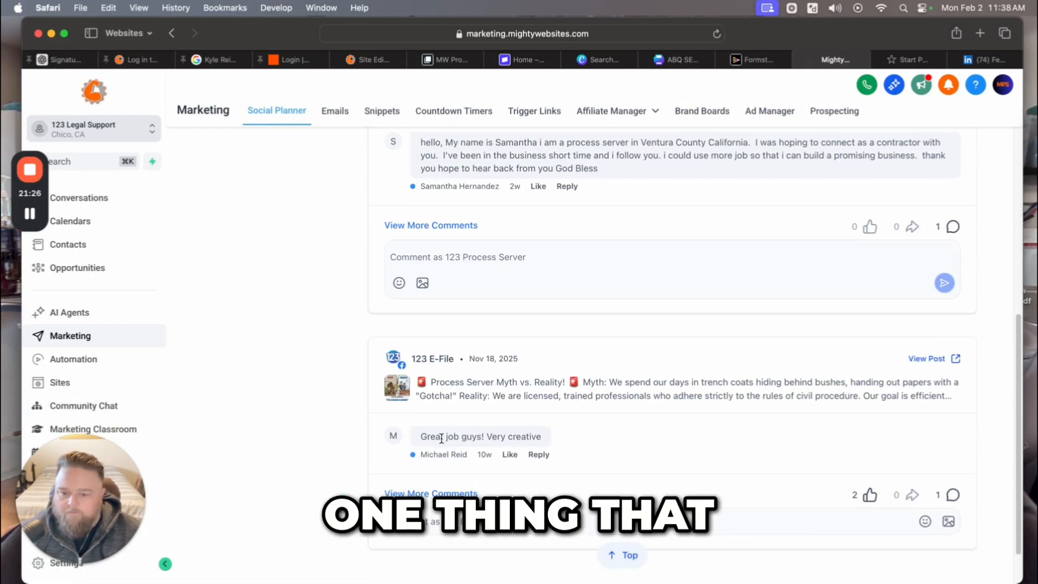
{"action": "left_click", "coordinate": [460, 438]}
{"action": "left_click", "coordinate": [580, 465]}
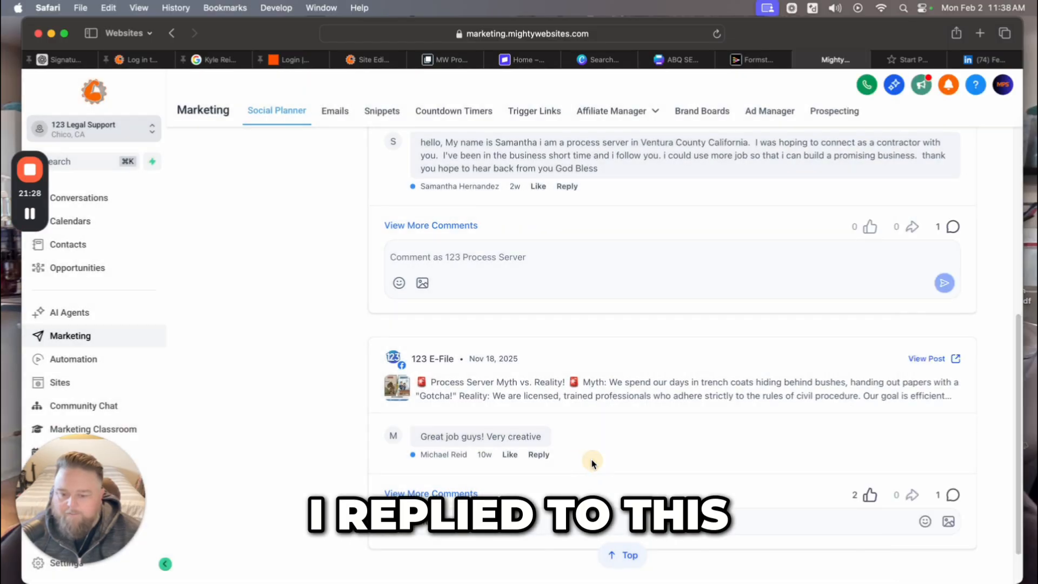
{"action": "scroll", "coordinate": [600, 514], "scroll_direction": "down", "scroll_amount": 2}
{"action": "left_click", "coordinate": [622, 556]}
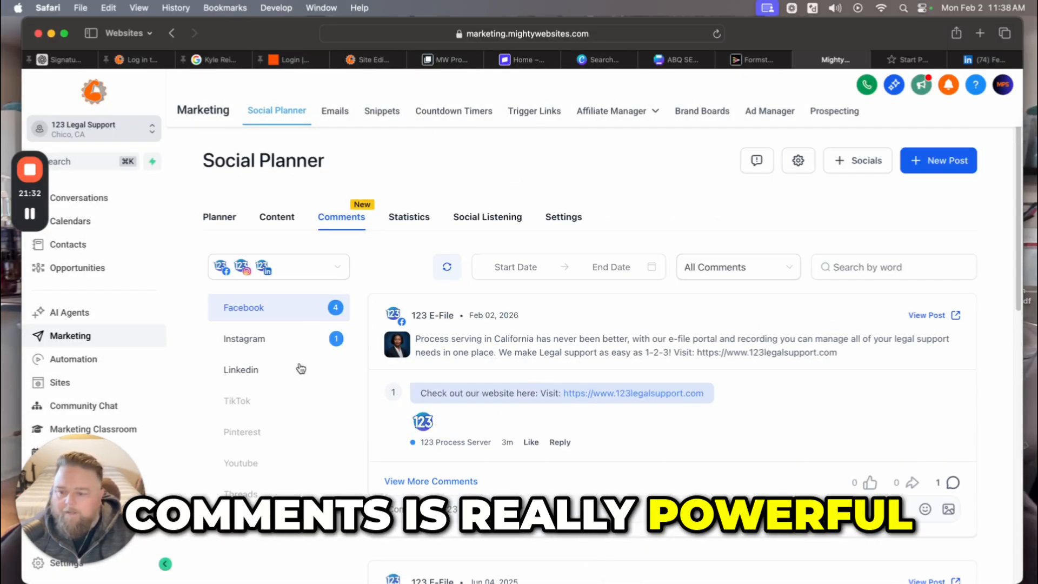
Show the Instagram comments and check the Instagram post's comment thread.
{"action": "left_click", "coordinate": [243, 338]}
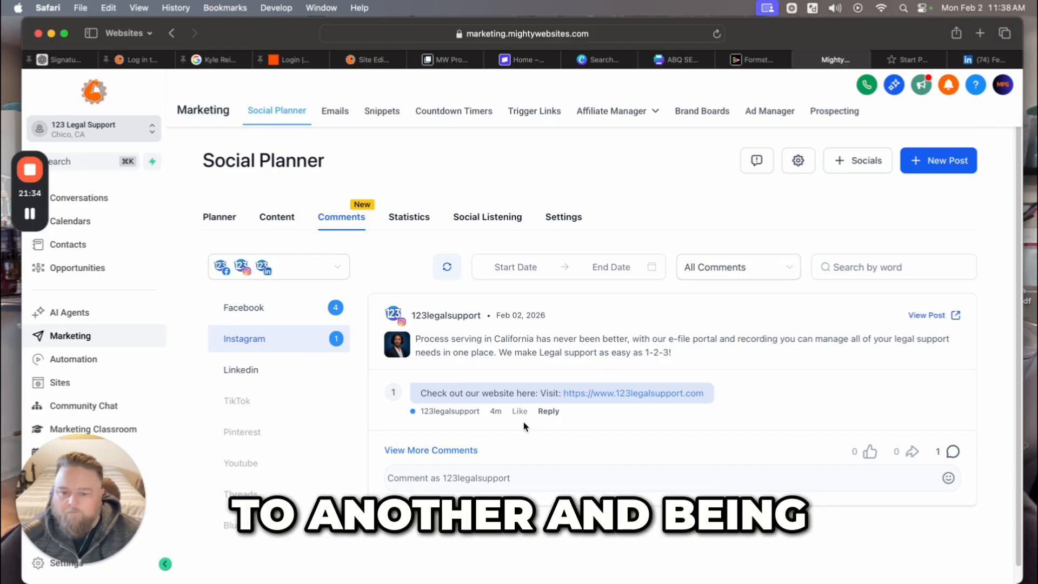
{"action": "left_click", "coordinate": [428, 451]}
{"action": "left_click", "coordinate": [430, 453]}
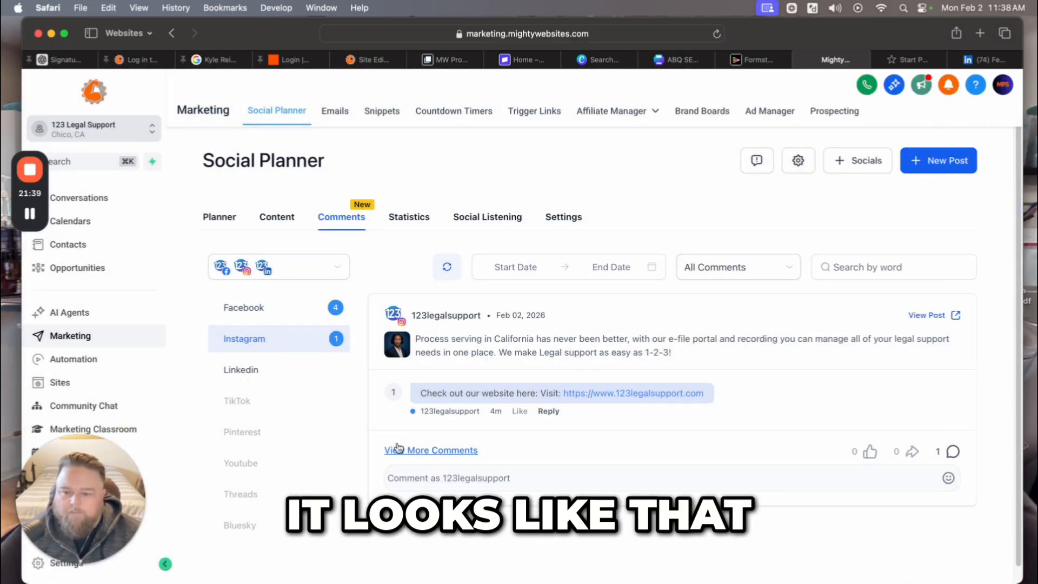
Review the LinkedIn comments, then show the Content section with its empty CSV list.
{"action": "left_click", "coordinate": [241, 370]}
{"action": "scroll", "coordinate": [316, 399], "scroll_direction": "down", "scroll_amount": 1}
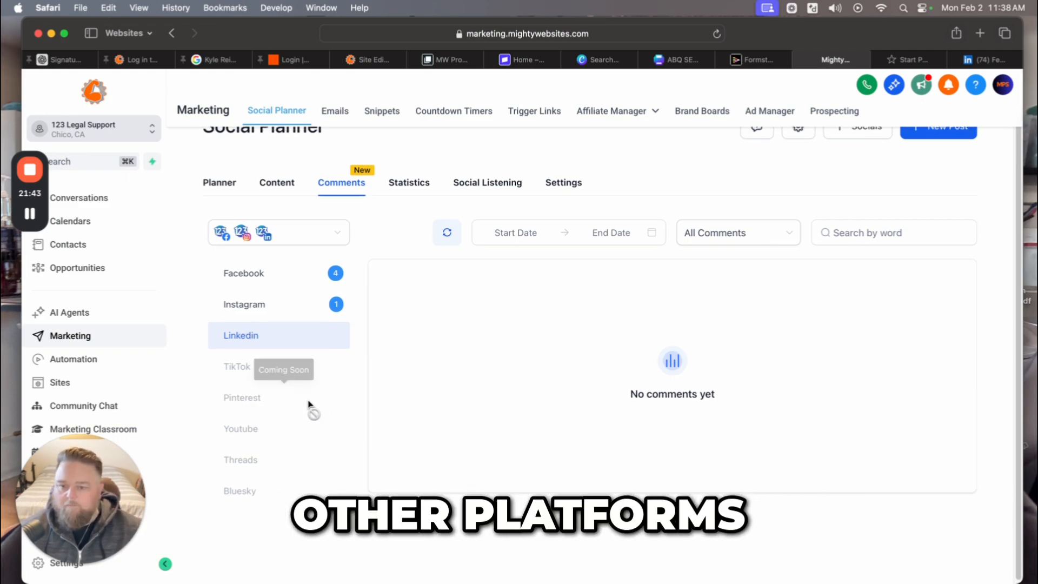
{"action": "scroll", "coordinate": [244, 371], "scroll_direction": "up", "scroll_amount": 1}
{"action": "left_click", "coordinate": [275, 206]}
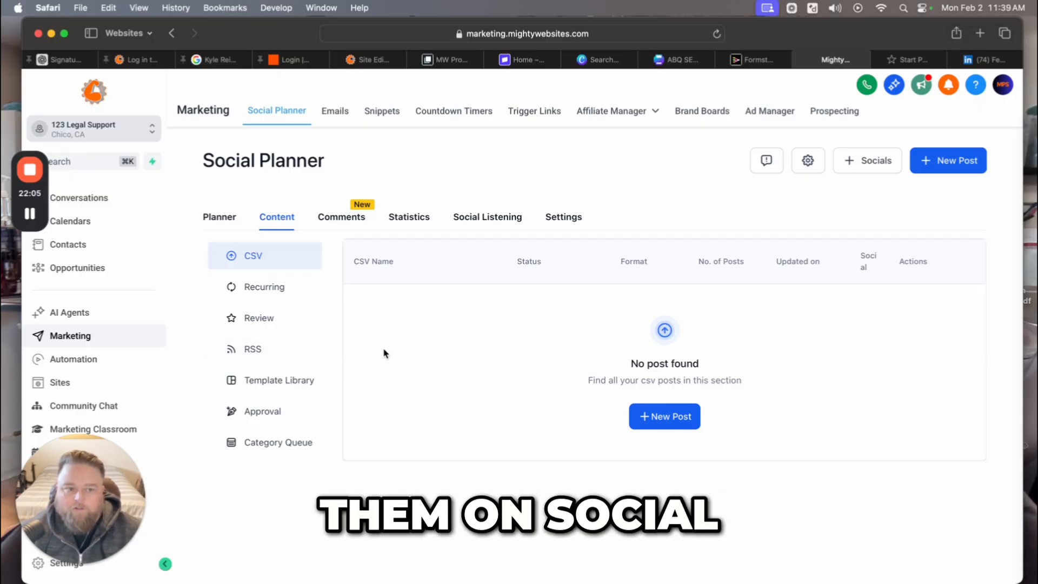
Open Social Planner Settings > Social Accounts, where Instagram is flagged Permissions Missing.
{"action": "left_click", "coordinate": [808, 161]}
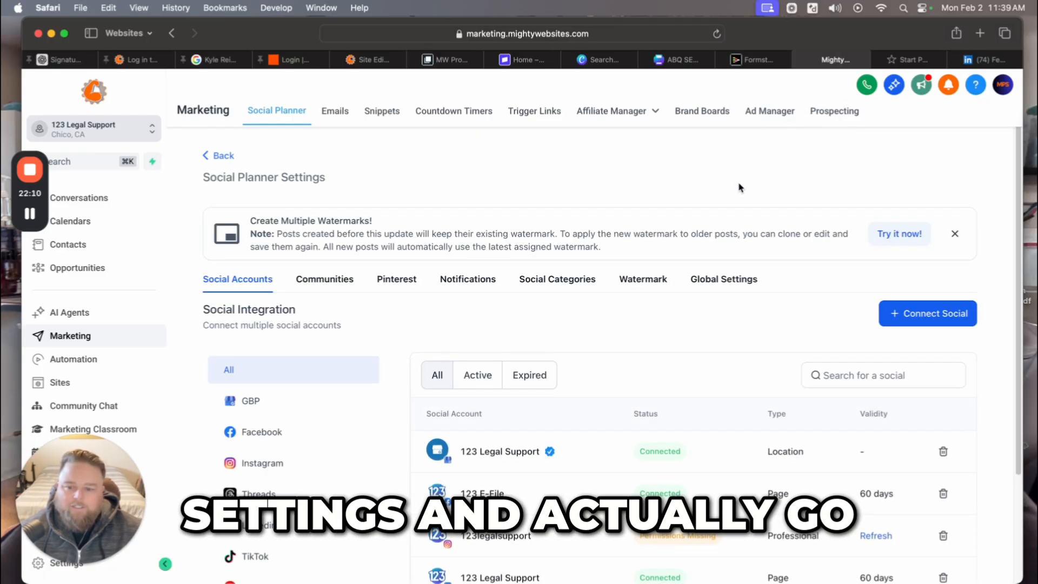
{"action": "scroll", "coordinate": [713, 364], "scroll_direction": "down", "scroll_amount": 3}
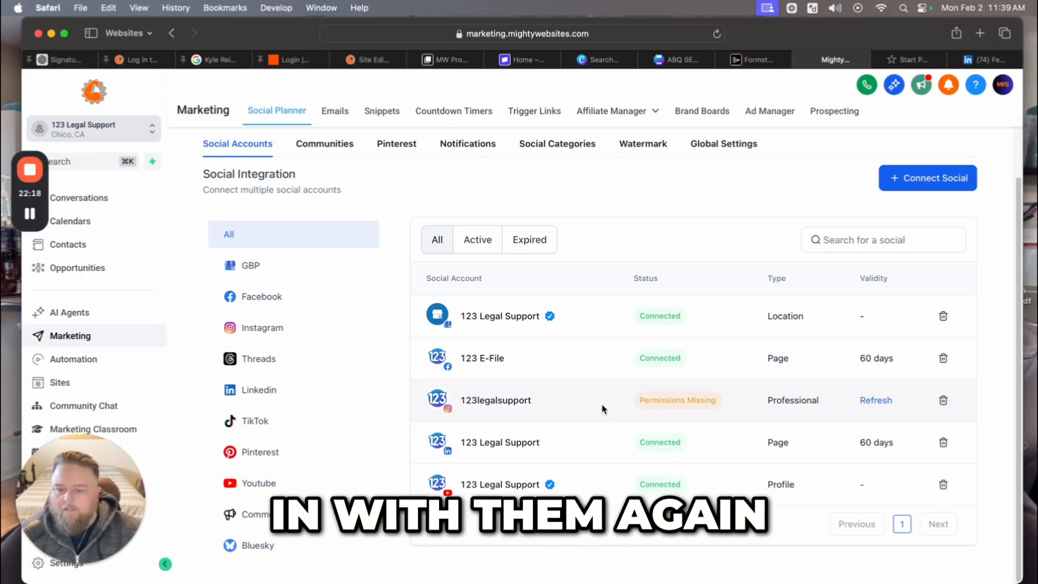
{"action": "scroll", "coordinate": [614, 363], "scroll_direction": "up", "scroll_amount": 3}
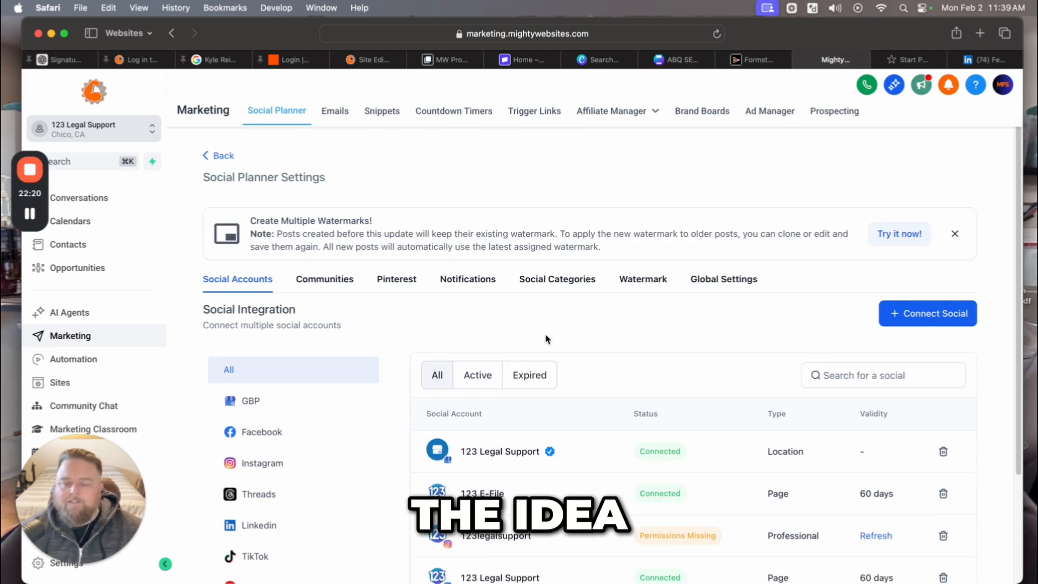